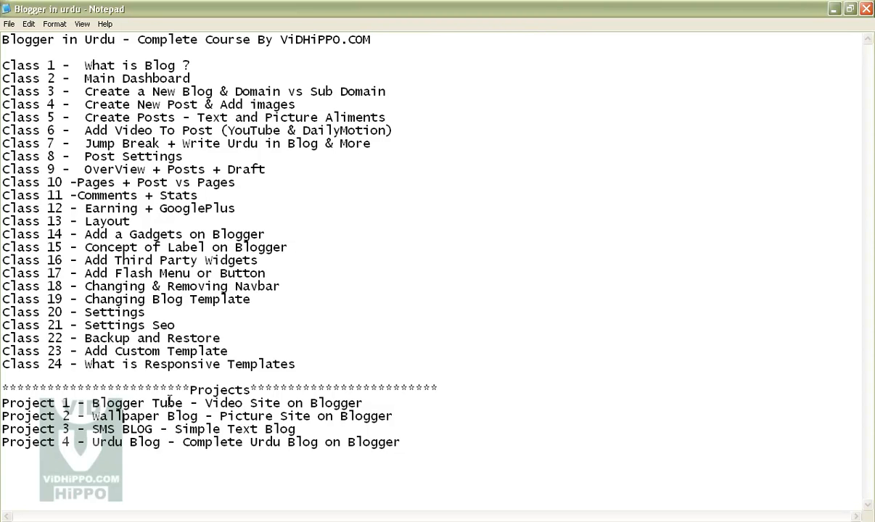
Step: Review the Wallpaper Blog, SMS BLOG and Urdu Blog project entries in the course outline
{"action": "left_click_drag", "start_coordinate": [93, 409], "coordinate": [210, 415]}
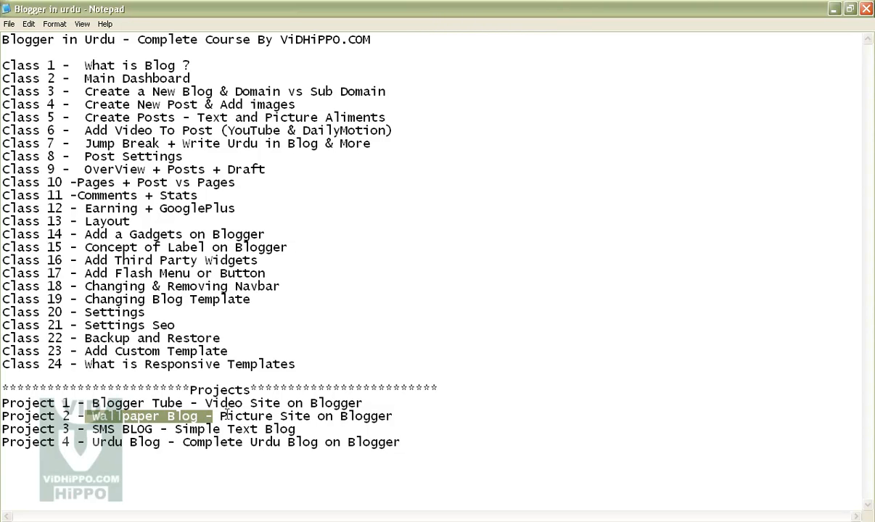
{"action": "left_click_drag", "start_coordinate": [93, 430], "coordinate": [295, 431]}
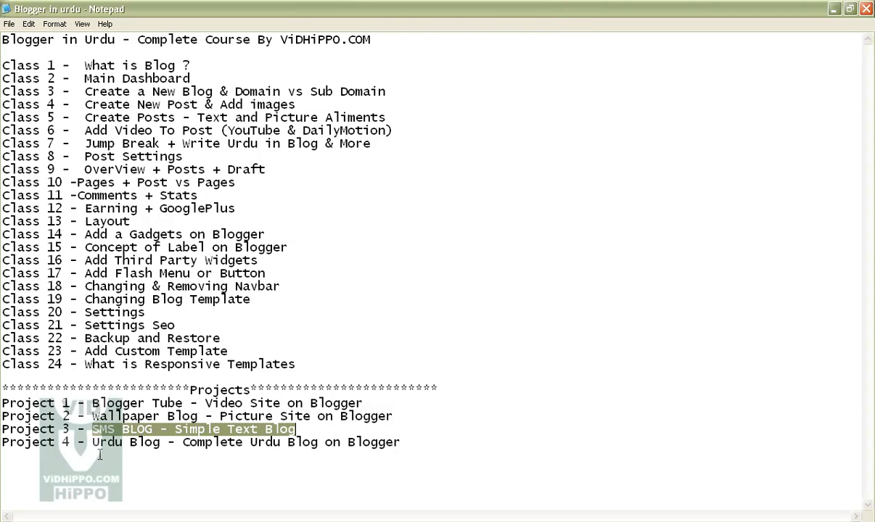
{"action": "left_click_drag", "start_coordinate": [92, 444], "coordinate": [400, 449]}
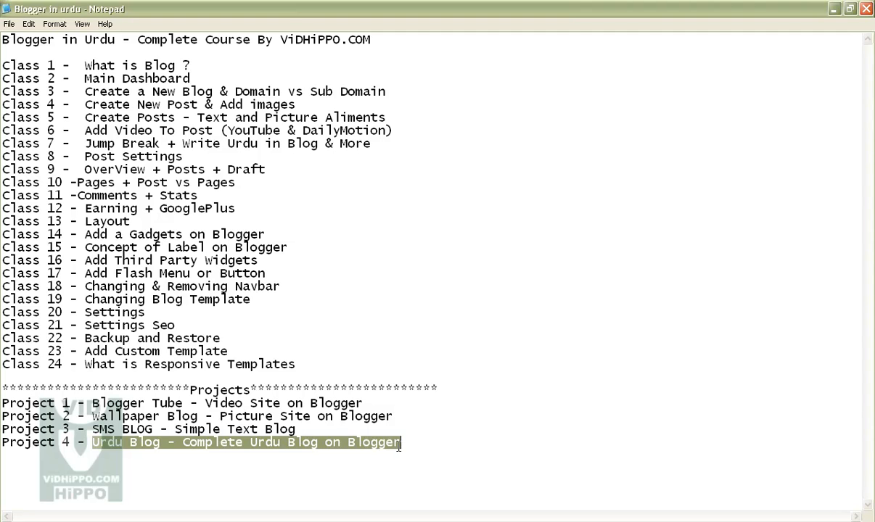
Step: Switch to Firefox and open the Blogger dashboard at blogger.com
{"action": "key", "text": "alt+Tab"}
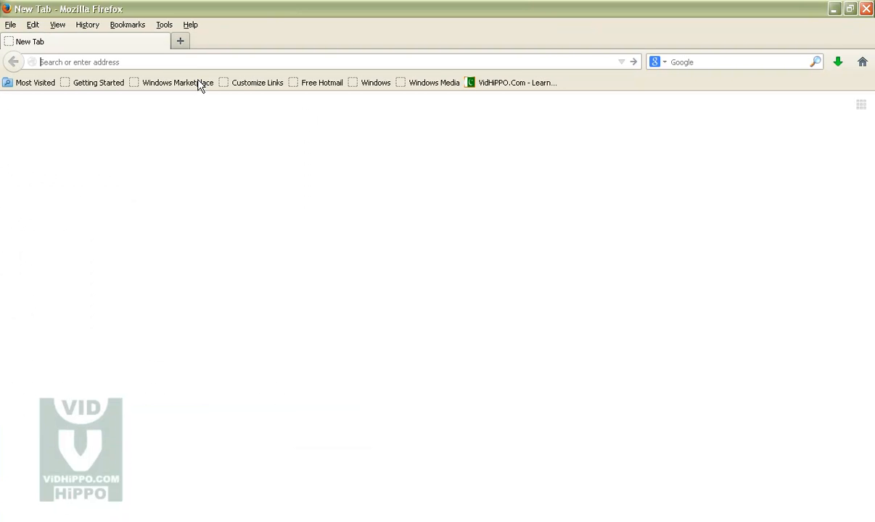
{"action": "type", "text": "blogger.com/"}
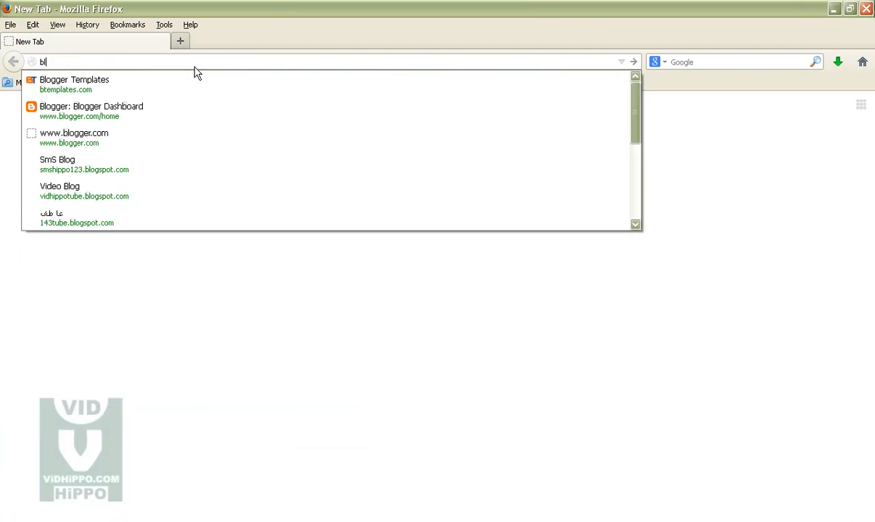
{"action": "key", "text": "Return"}
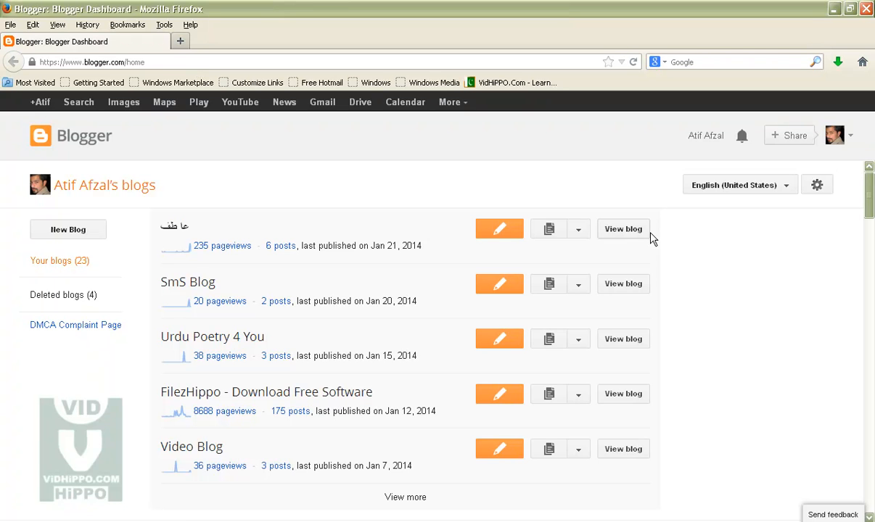
Step: Open the first listed blog in a new tab and bring it into view
{"action": "right_click", "coordinate": [615, 231]}
{"action": "left_click", "coordinate": [639, 239]}
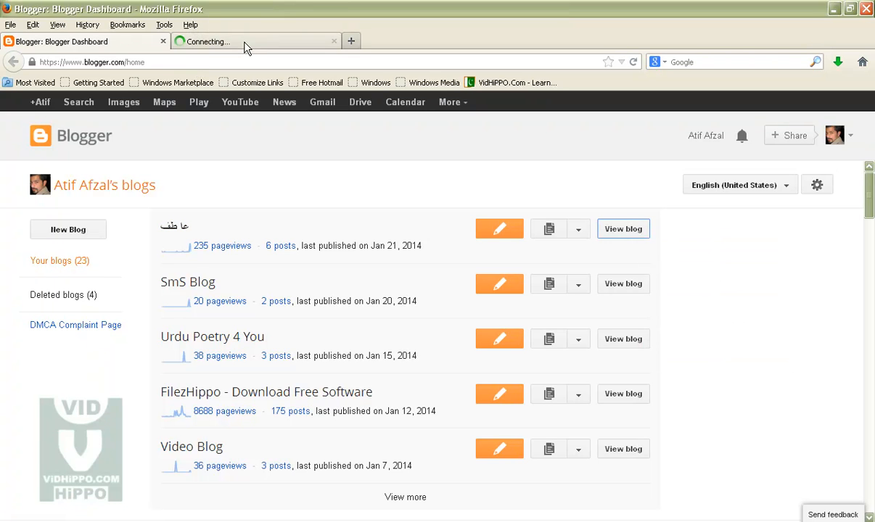
{"action": "left_click", "coordinate": [244, 45]}
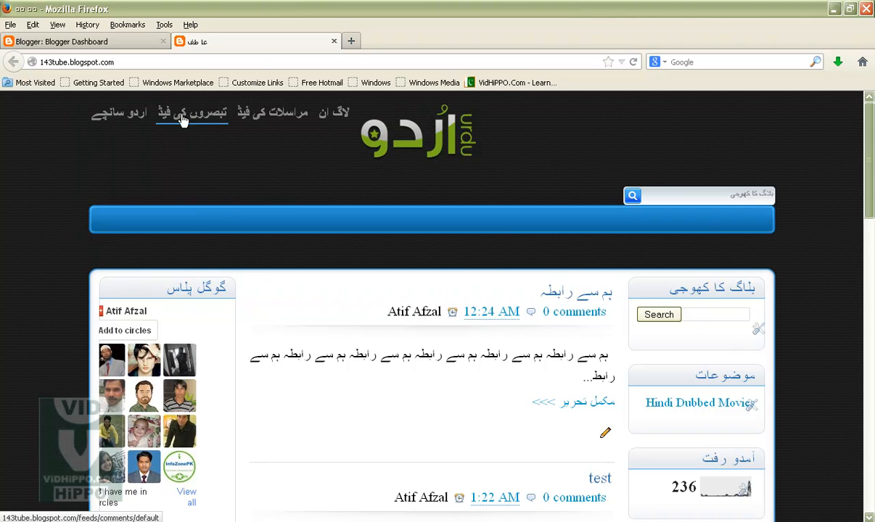
Step: Examine the Urdu-language sample blog from header to footer, including its sidebar headings, post titles, excerpts and archive
{"action": "left_click_drag", "start_coordinate": [667, 292], "coordinate": [758, 289]}
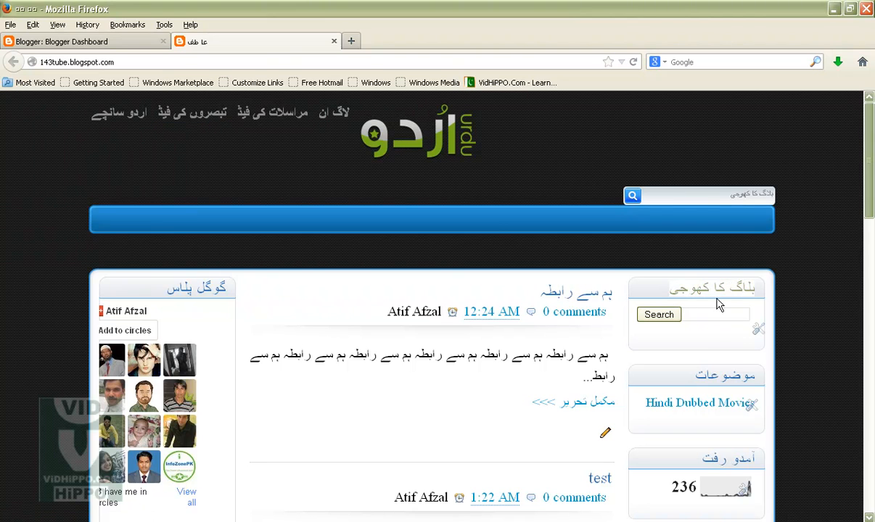
{"action": "left_click_drag", "start_coordinate": [535, 301], "coordinate": [615, 296]}
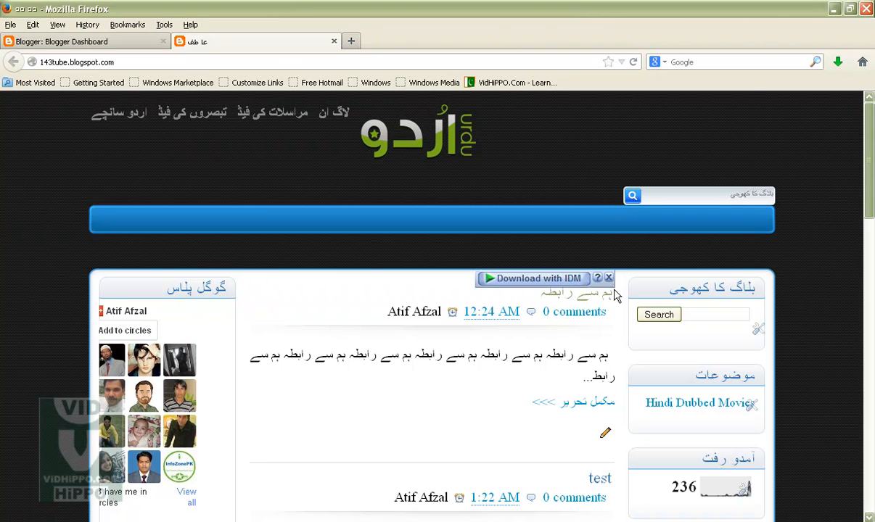
{"action": "scroll", "coordinate": [437, 283], "scroll_direction": "down", "scroll_amount": 2}
{"action": "left_click_drag", "start_coordinate": [444, 281], "coordinate": [585, 279]}
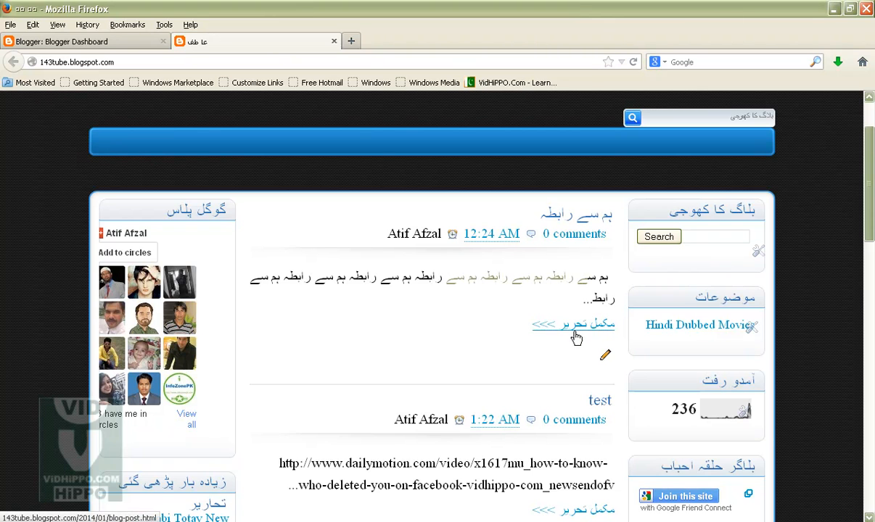
{"action": "scroll", "coordinate": [503, 377], "scroll_direction": "down", "scroll_amount": 2}
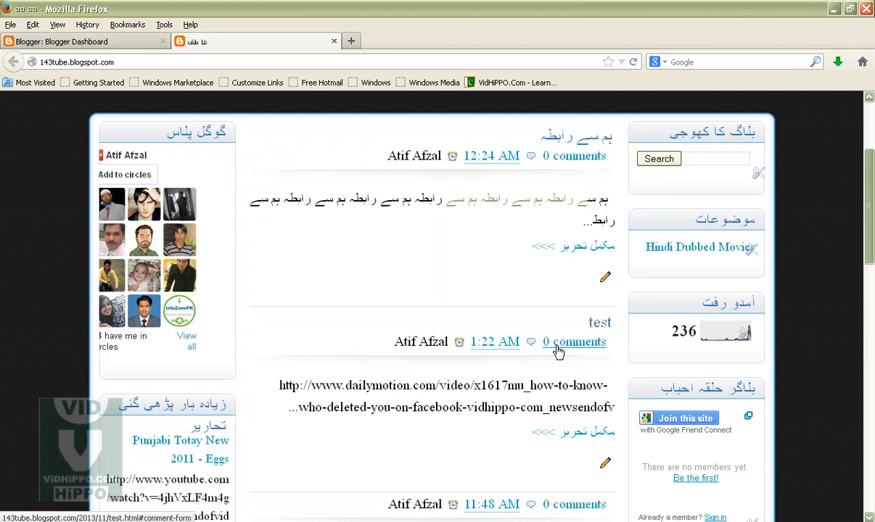
{"action": "scroll", "coordinate": [558, 353], "scroll_direction": "down", "scroll_amount": 4}
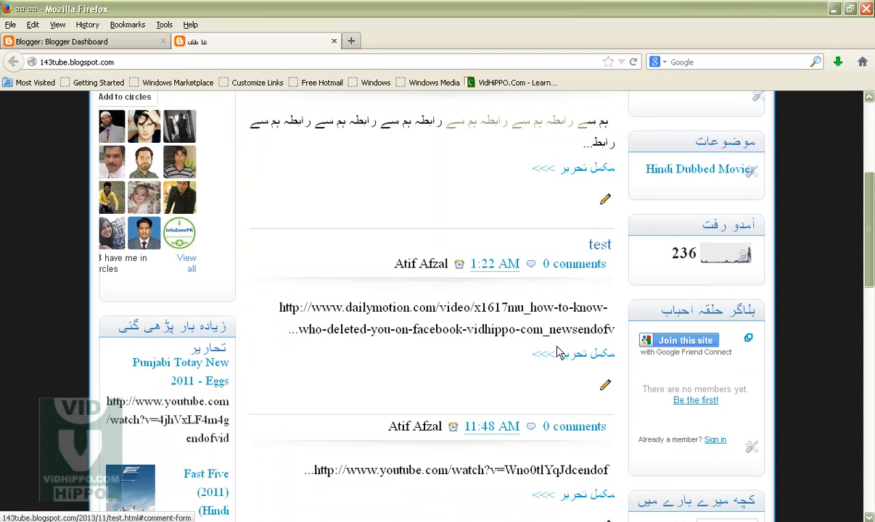
{"action": "scroll", "coordinate": [558, 353], "scroll_direction": "down", "scroll_amount": 8}
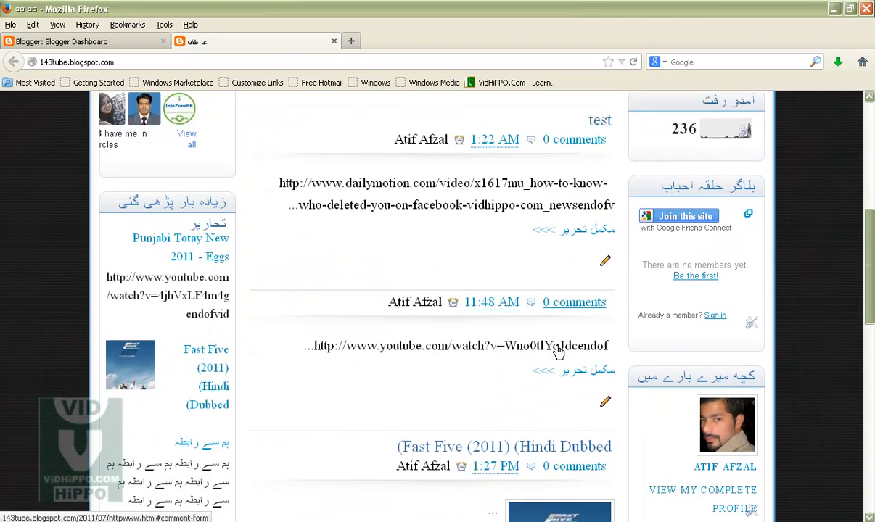
{"action": "scroll", "coordinate": [558, 353], "scroll_direction": "down", "scroll_amount": 10}
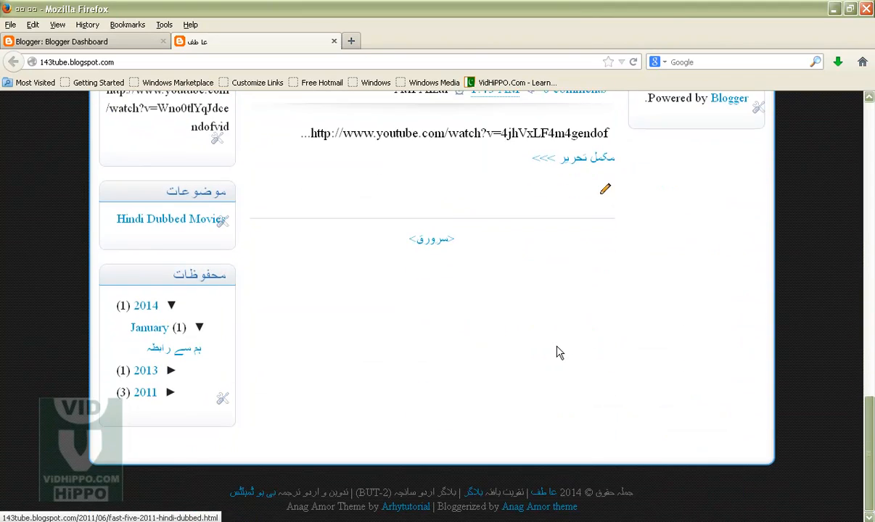
{"action": "scroll", "coordinate": [558, 352], "scroll_direction": "up", "scroll_amount": 8}
{"action": "scroll", "coordinate": [558, 352], "scroll_direction": "up", "scroll_amount": 15}
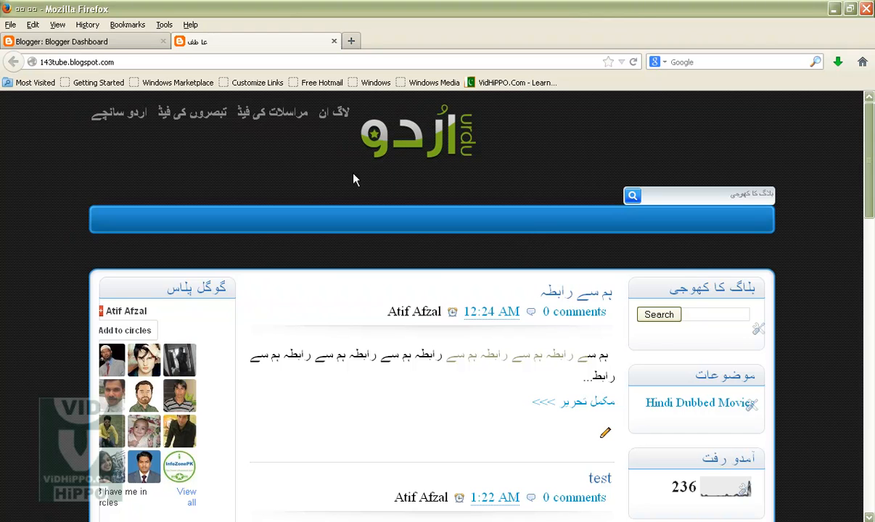
{"action": "left_click", "coordinate": [130, 44]}
{"action": "left_click", "coordinate": [209, 40]}
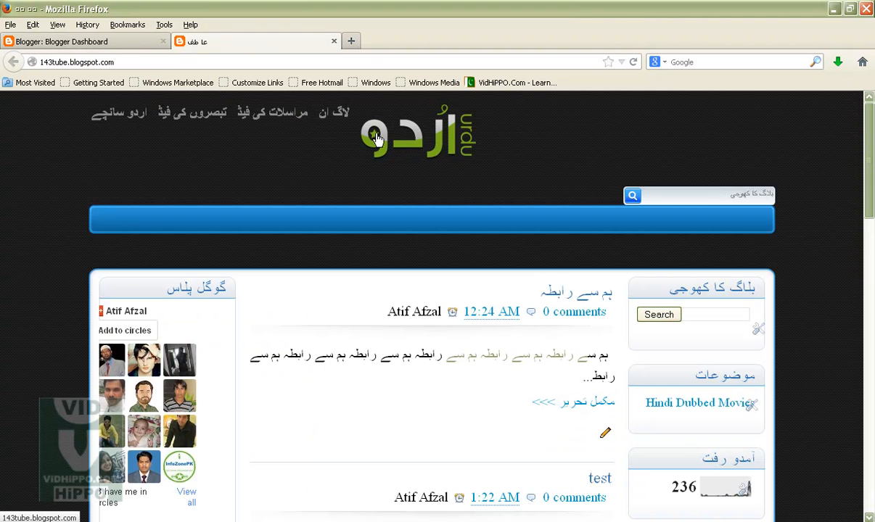
Step: Start a new blog from the Blogger dashboard, titled "Urdu Blog" with the address urdu5050
{"action": "left_click", "coordinate": [103, 43]}
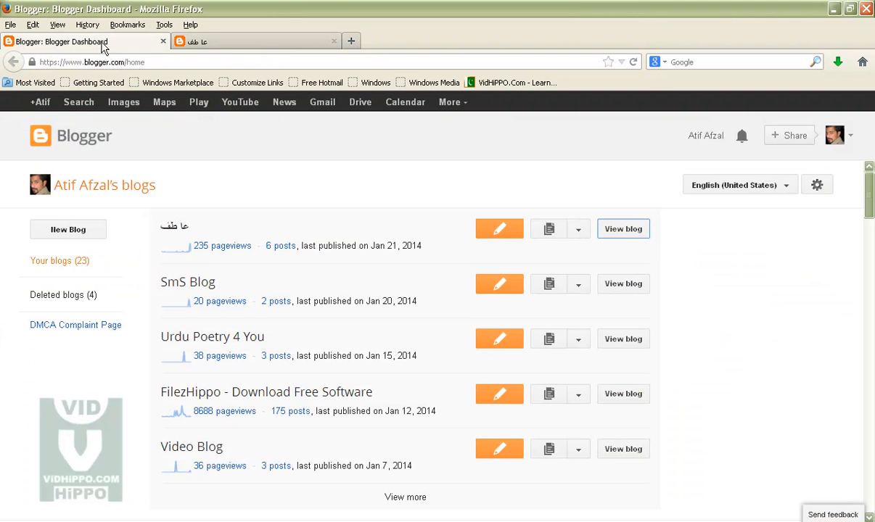
{"action": "left_click", "coordinate": [63, 229]}
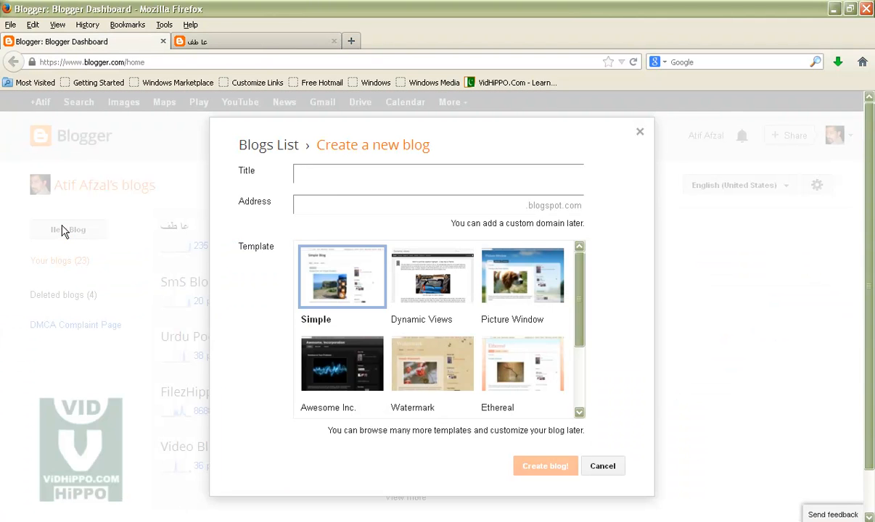
{"action": "left_click", "coordinate": [314, 182]}
{"action": "type", "text": "Urdu Blog"}
{"action": "left_click", "coordinate": [400, 205]}
{"action": "type", "text": "urdu123"}
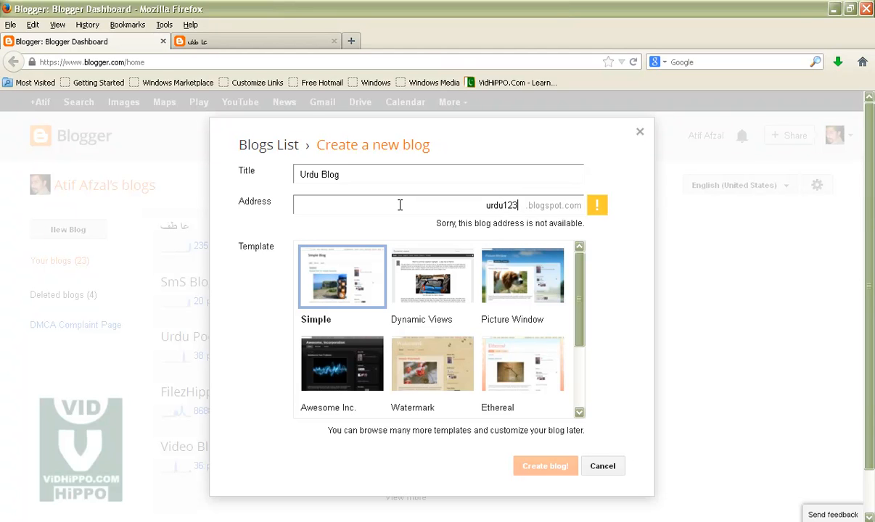
{"action": "left_click_drag", "start_coordinate": [504, 206], "coordinate": [517, 205]}
{"action": "type", "text": "5050"}
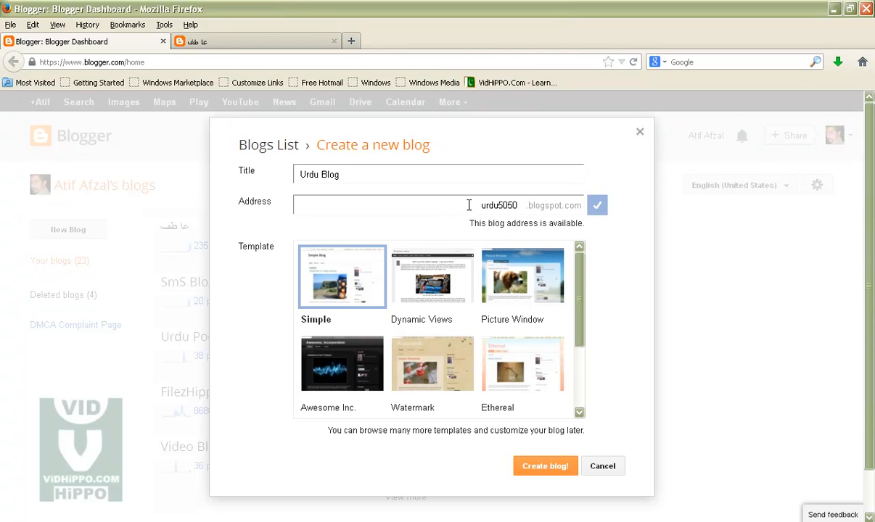
{"action": "left_click_drag", "start_coordinate": [472, 206], "coordinate": [519, 206]}
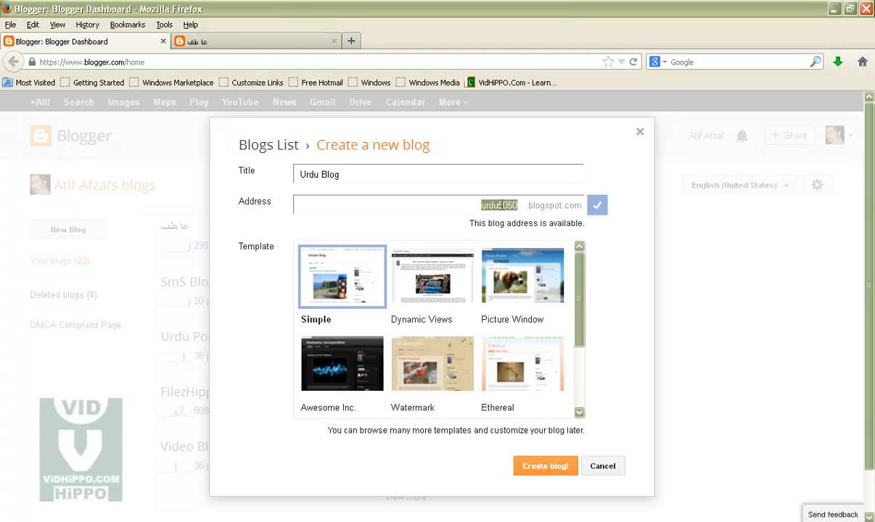
{"action": "left_click", "coordinate": [508, 205]}
{"action": "left_click_drag", "start_coordinate": [479, 205], "coordinate": [518, 202]}
{"action": "left_click", "coordinate": [490, 206]}
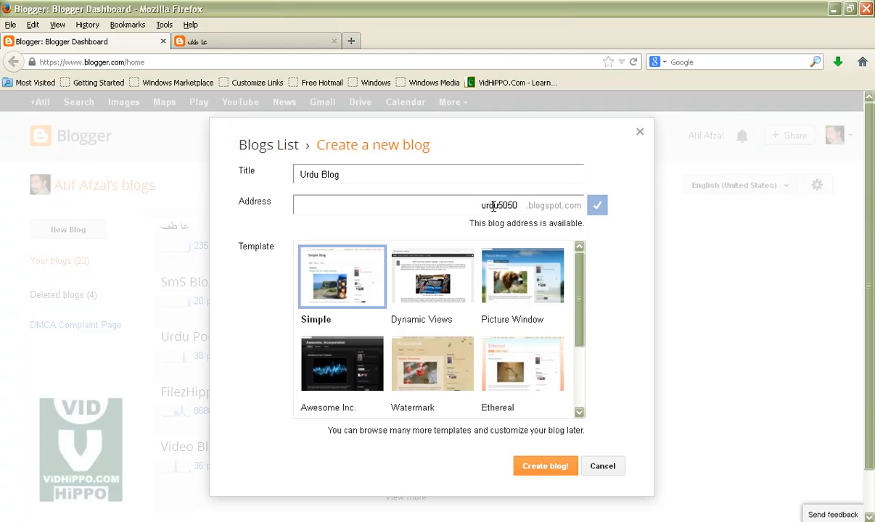
{"action": "left_click_drag", "start_coordinate": [480, 205], "coordinate": [518, 199]}
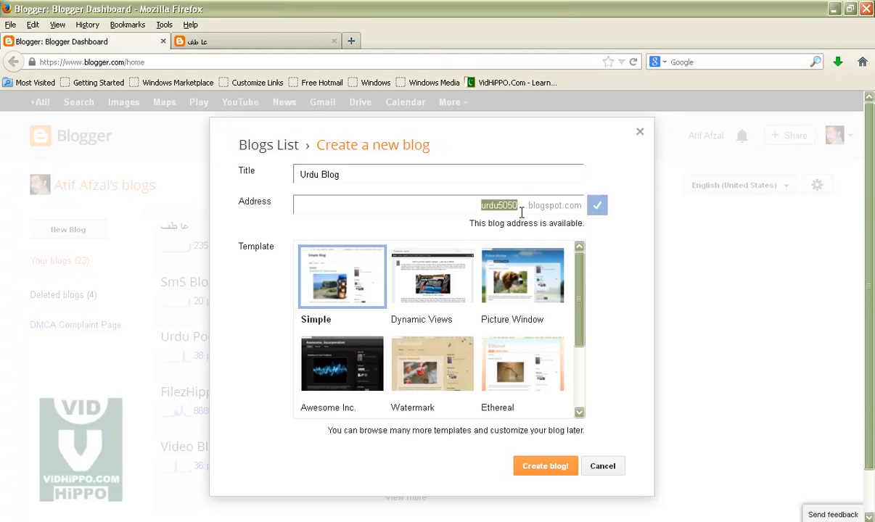
Step: Choose the Simple template and create the blog
{"action": "left_click", "coordinate": [316, 287]}
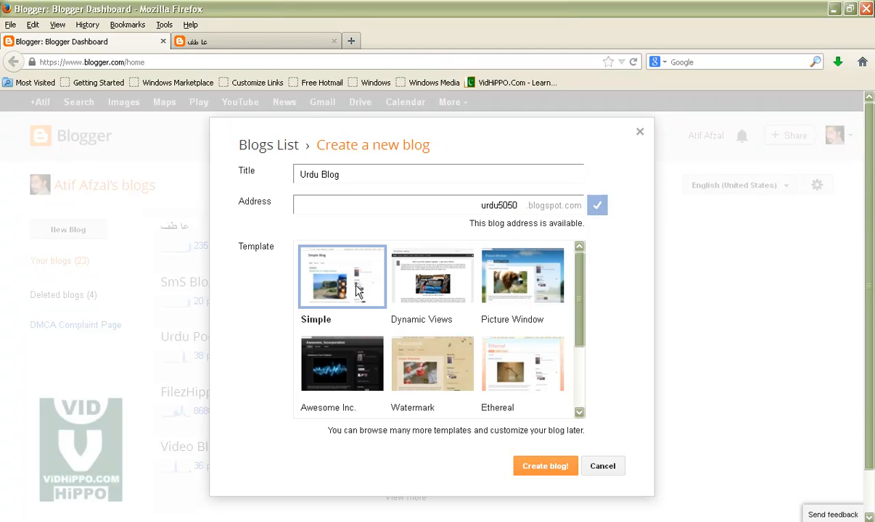
{"action": "left_click", "coordinate": [542, 469]}
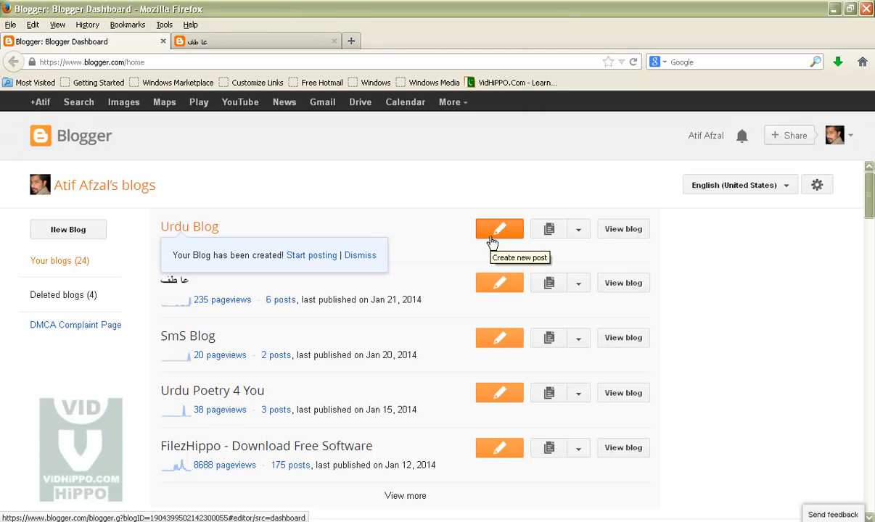
Step: View the newly created Urdu Blog in a separate tab and close that tab
{"action": "right_click", "coordinate": [621, 232]}
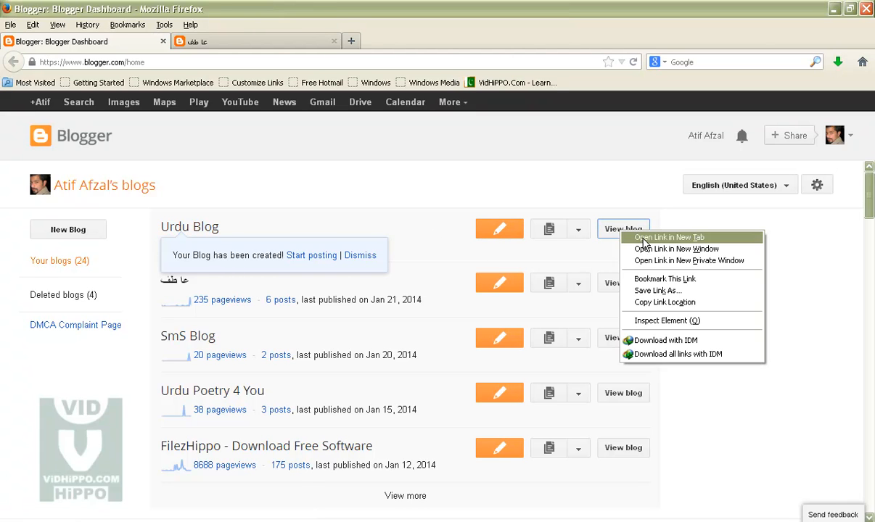
{"action": "left_click", "coordinate": [642, 240]}
{"action": "left_click", "coordinate": [261, 40]}
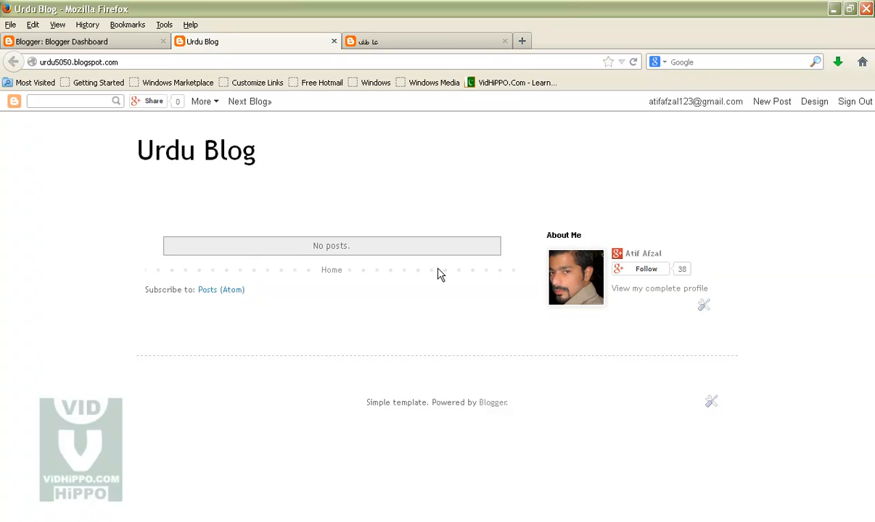
{"action": "left_click", "coordinate": [334, 41]}
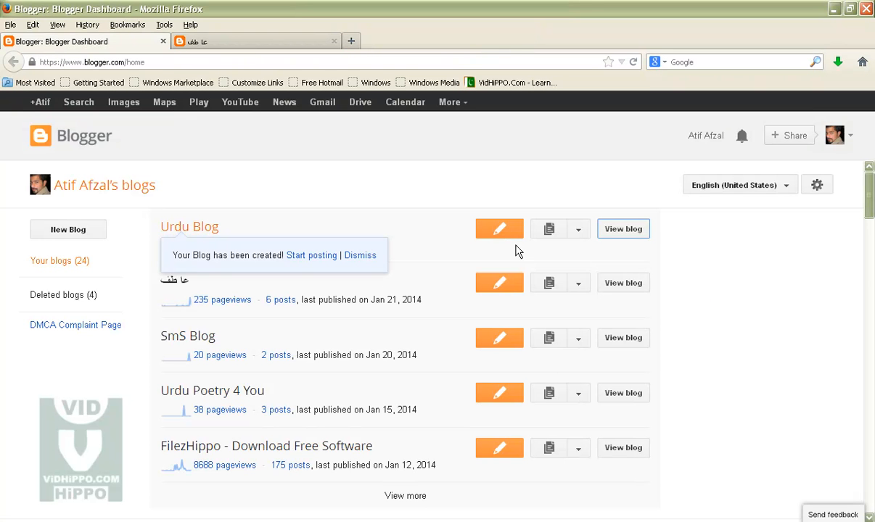
Step: Open the YouMaza website in a new tab
{"action": "left_click", "coordinate": [351, 41]}
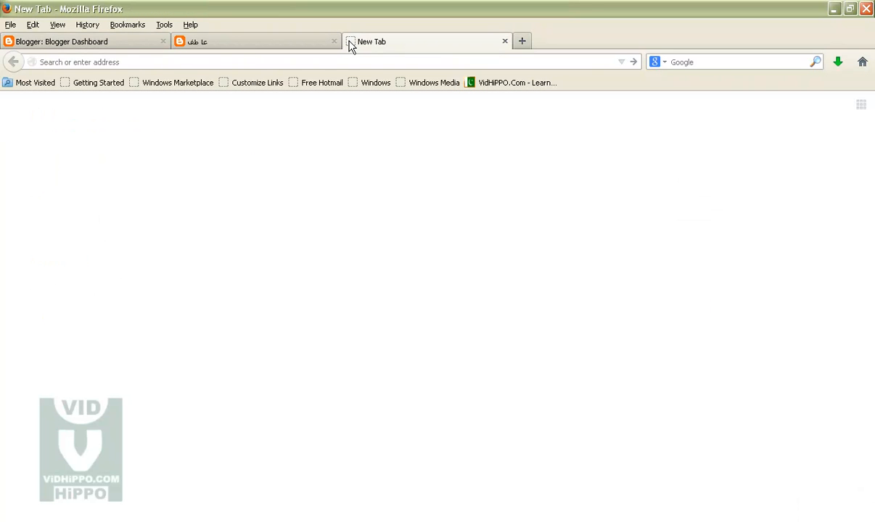
{"action": "type", "text": "youmaza"}
{"action": "key", "text": "Return"}
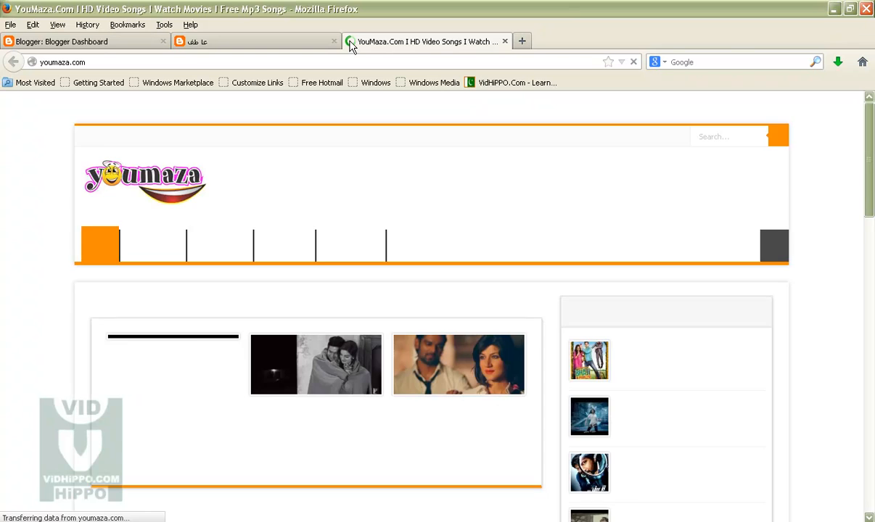
Step: Search the YouMaza site for "urdu theme for blogger"
{"action": "left_click", "coordinate": [710, 138]}
{"action": "type", "text": "urdu"}
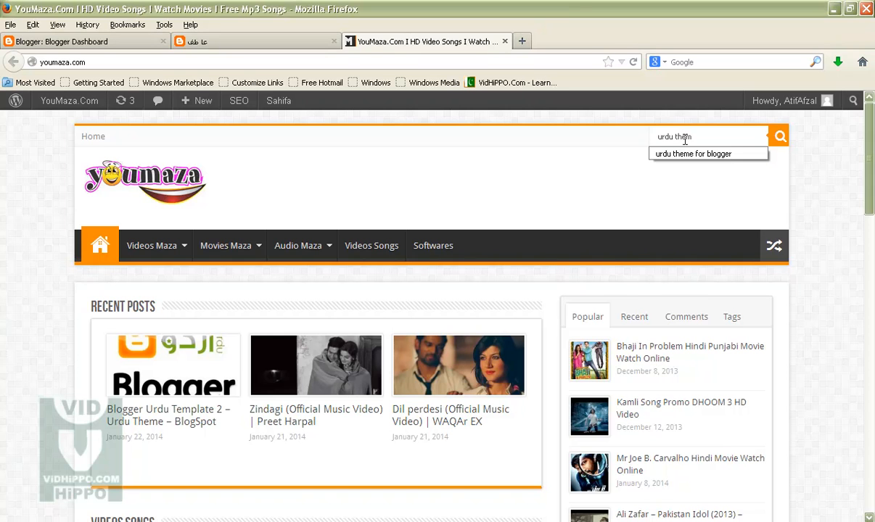
{"action": "type", "text": " them"}
{"action": "key", "text": "Down"}
{"action": "key", "text": "Return"}
{"action": "left_click", "coordinate": [781, 144]}
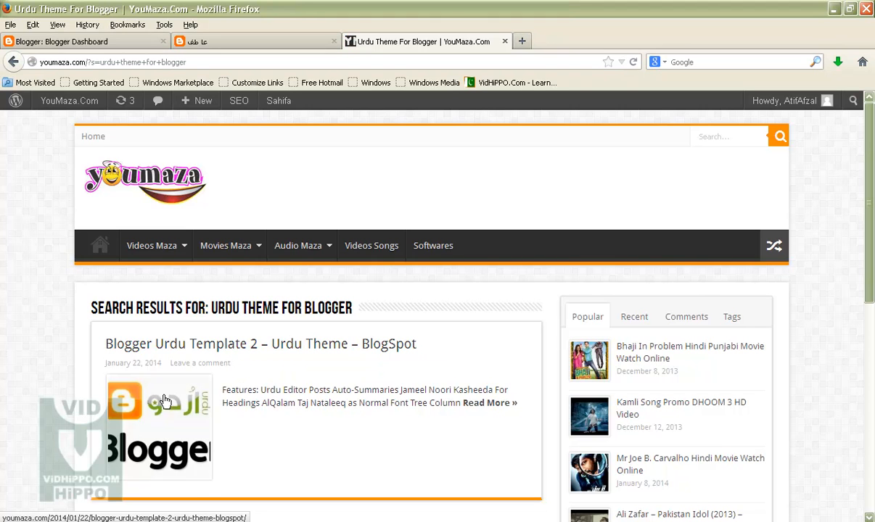
Step: Open the Blogger Urdu Template 2 post and follow its template download link
{"action": "left_click", "coordinate": [154, 429]}
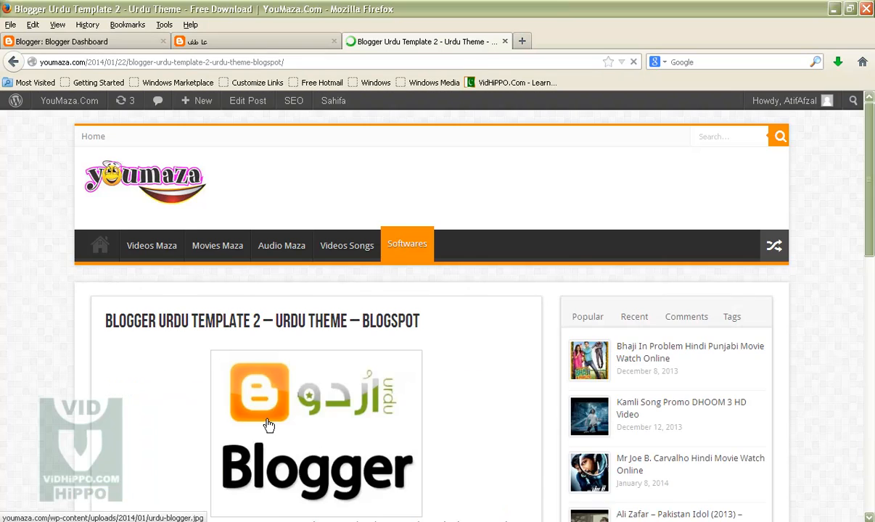
{"action": "scroll", "coordinate": [268, 425], "scroll_direction": "down", "scroll_amount": 5}
{"action": "left_click", "coordinate": [322, 391]}
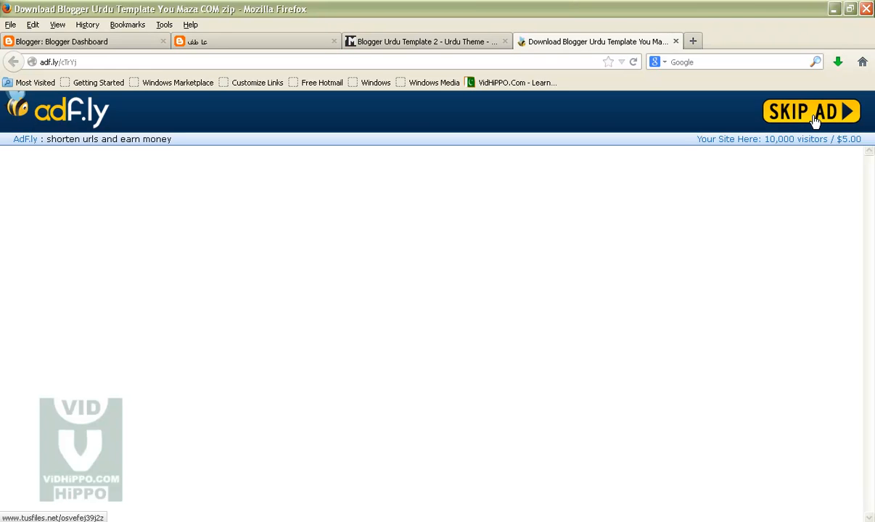
Step: Skip the ad and download Blogger Urdu Template 2 - YouMaza.COM.zip to the Compressed downloads folder
{"action": "left_click", "coordinate": [814, 116]}
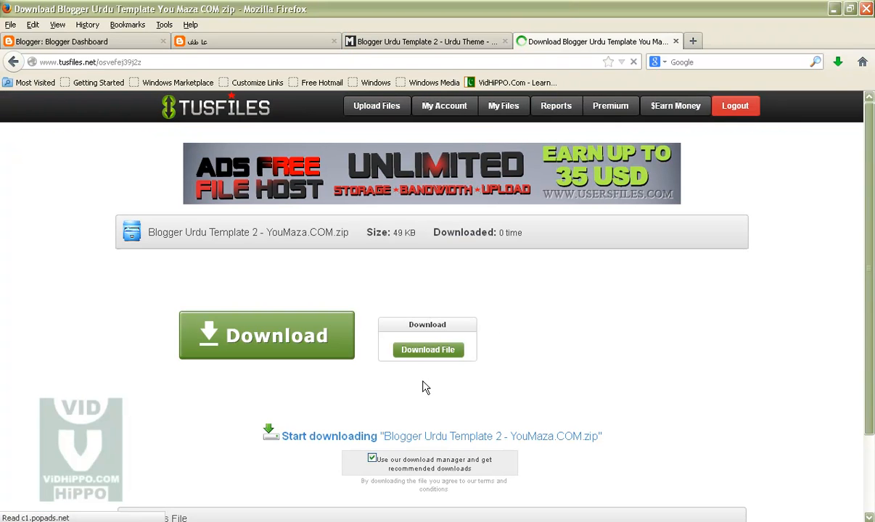
{"action": "scroll", "coordinate": [424, 388], "scroll_direction": "down", "scroll_amount": 2}
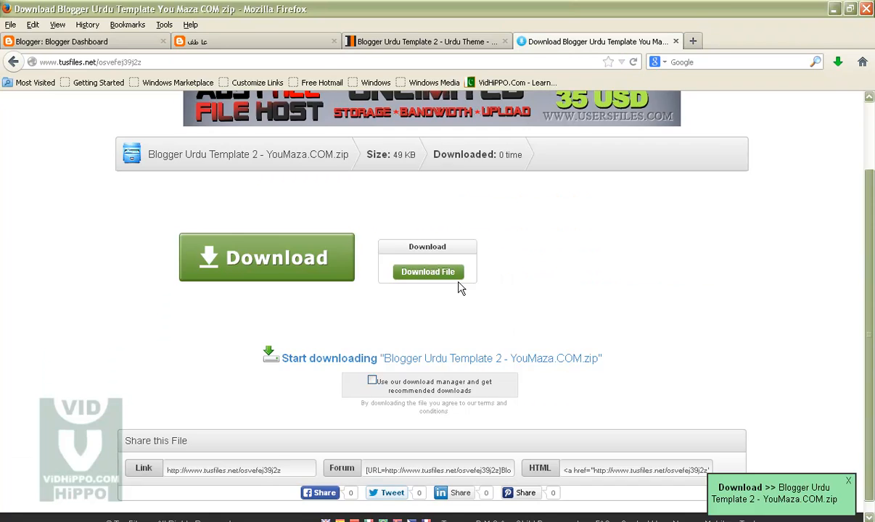
{"action": "left_click", "coordinate": [424, 276]}
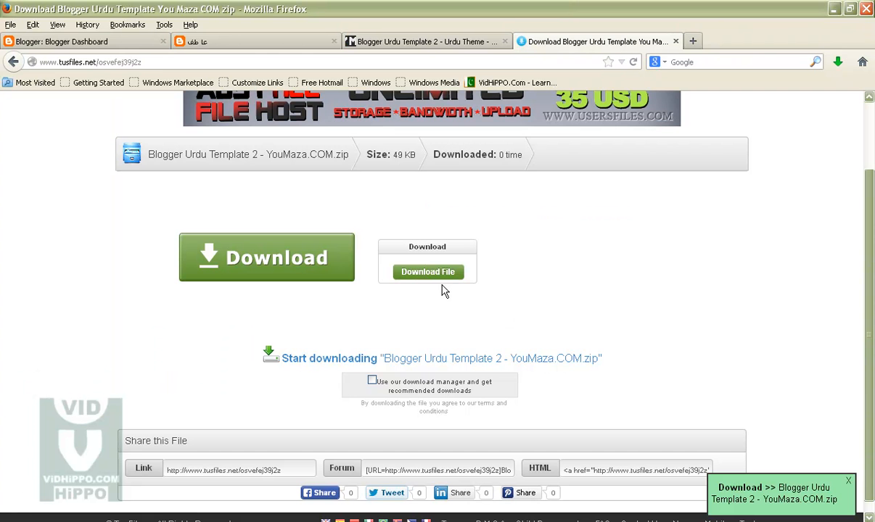
{"action": "left_click", "coordinate": [429, 279]}
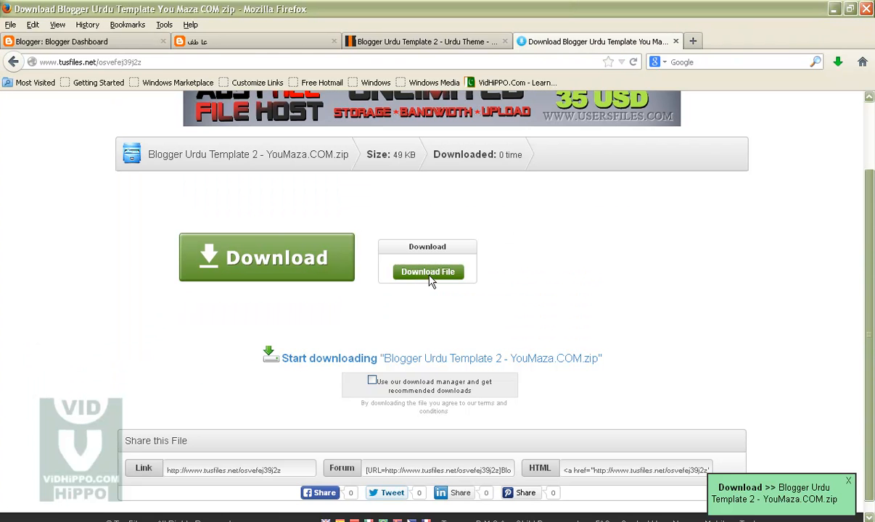
{"action": "left_click", "coordinate": [430, 279]}
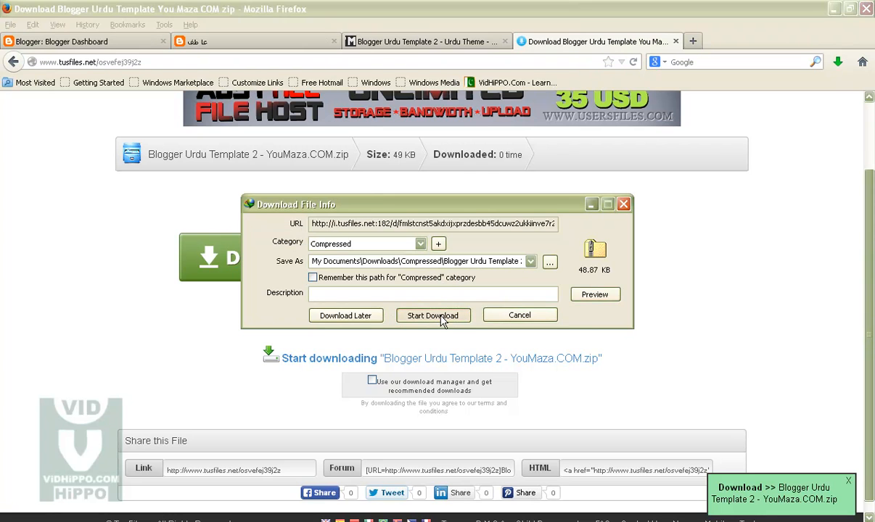
{"action": "left_click", "coordinate": [433, 316]}
Step: Cut the downloaded template zip from the Compressed downloads folder and close that folder window
{"action": "left_click", "coordinate": [450, 313]}
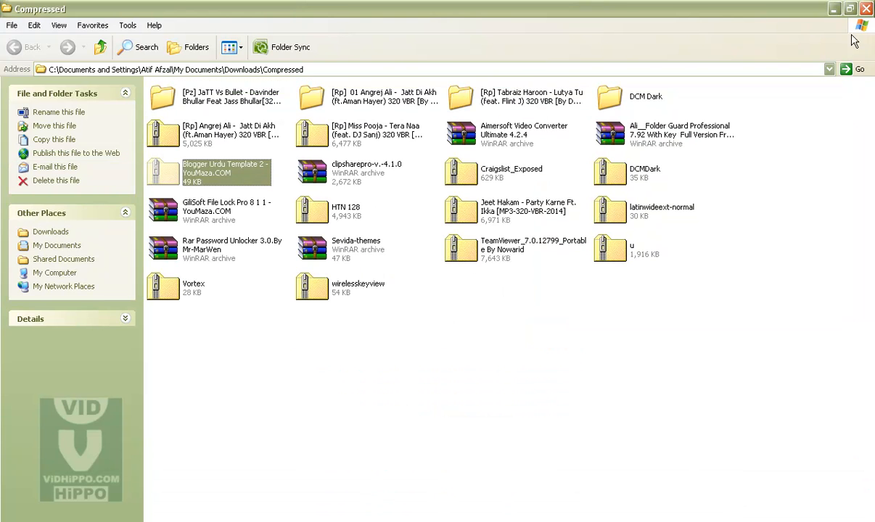
{"action": "left_click", "coordinate": [864, 9]}
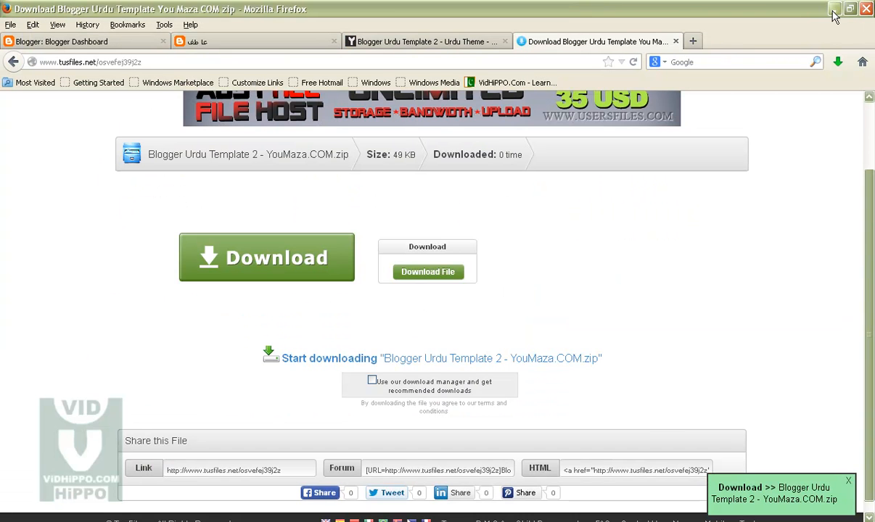
Step: Close the file download tab, the YouMaza post tab and the Vube pop-up windows, and minimize the browser to show the desktop
{"action": "left_click", "coordinate": [675, 41]}
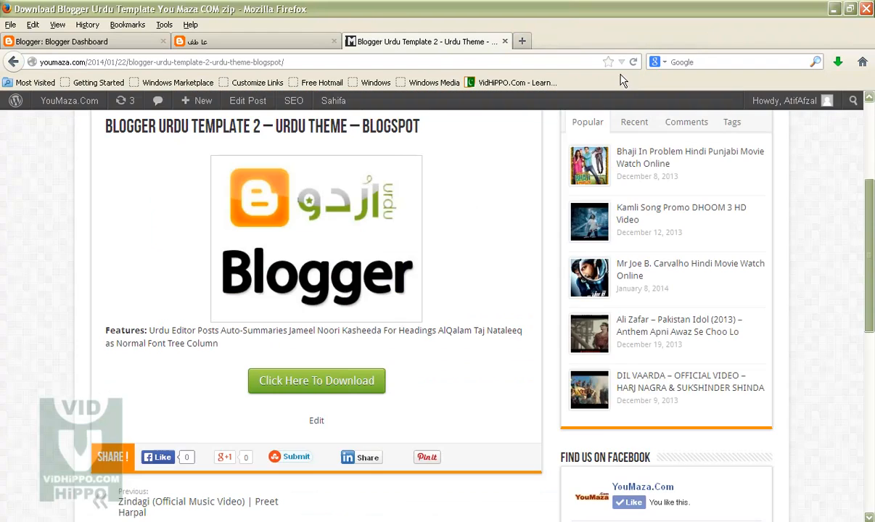
{"action": "left_click", "coordinate": [506, 42]}
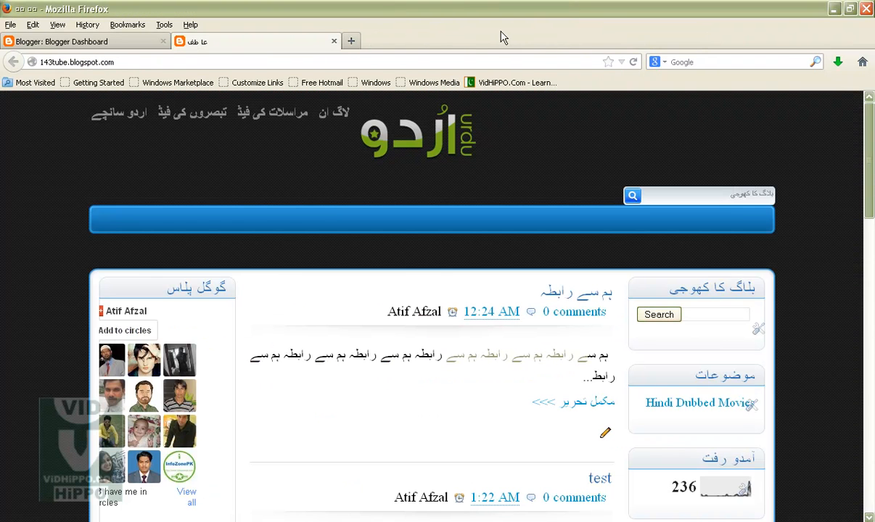
{"action": "left_click", "coordinate": [832, 10]}
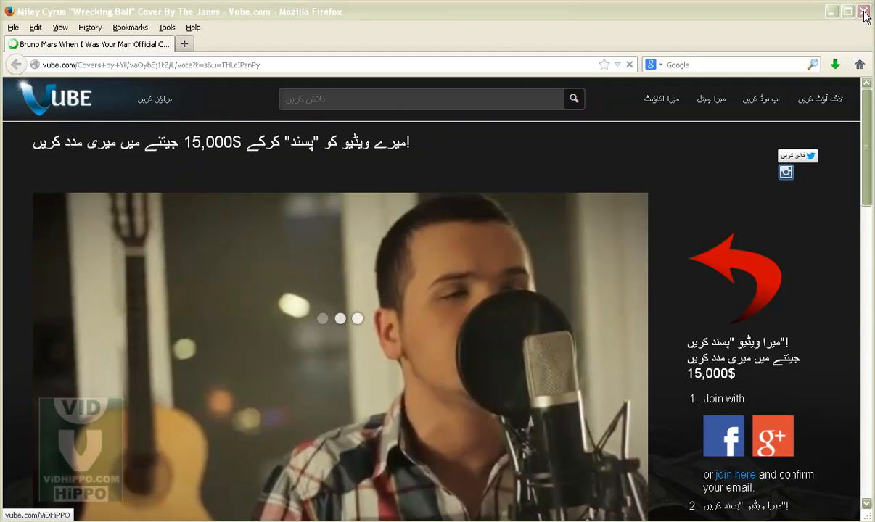
{"action": "left_click", "coordinate": [864, 11]}
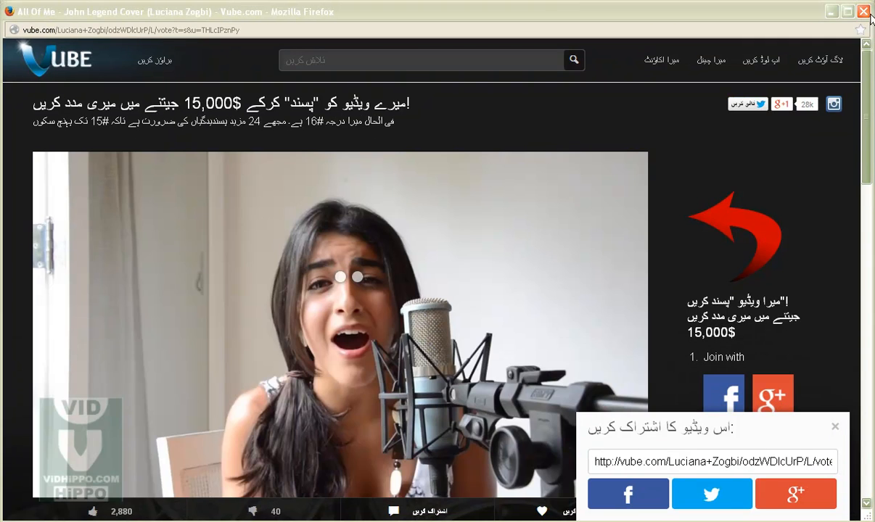
{"action": "left_click", "coordinate": [864, 12]}
{"action": "left_click", "coordinate": [835, 10]}
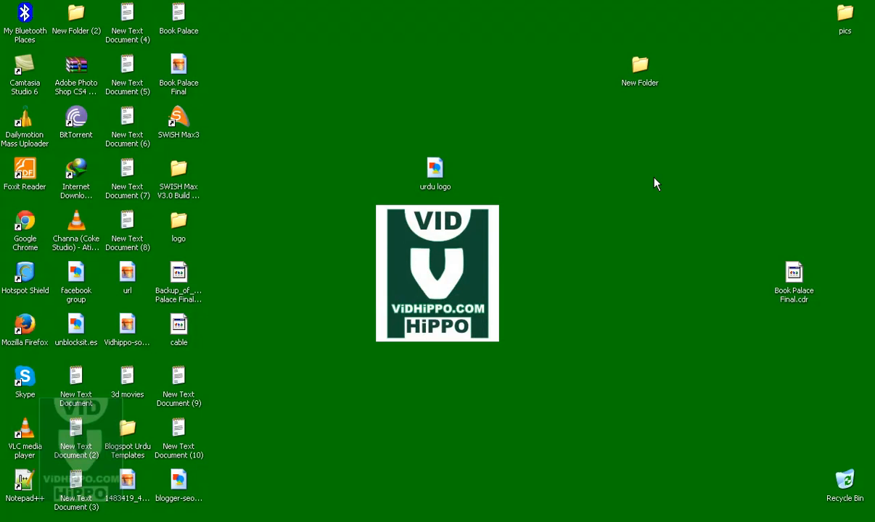
Step: Create a new folder on the desktop and paste the Blogger Urdu Template 2 zip into it
{"action": "right_click", "coordinate": [540, 222]}
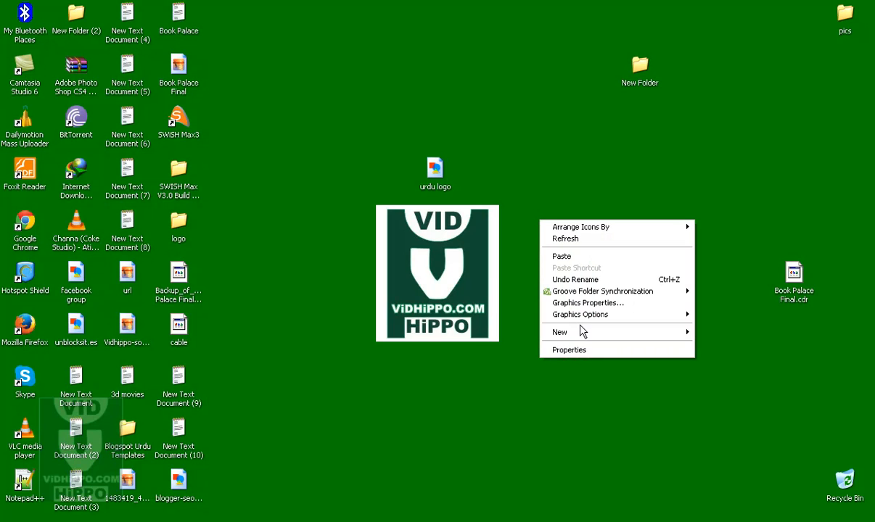
{"action": "mouse_move", "coordinate": [592, 331]}
{"action": "left_click", "coordinate": [722, 334]}
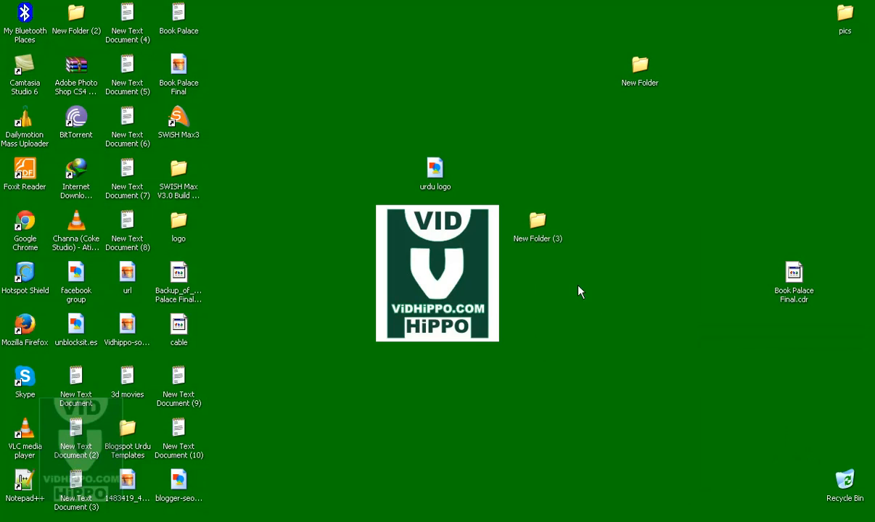
{"action": "double_click", "coordinate": [537, 226]}
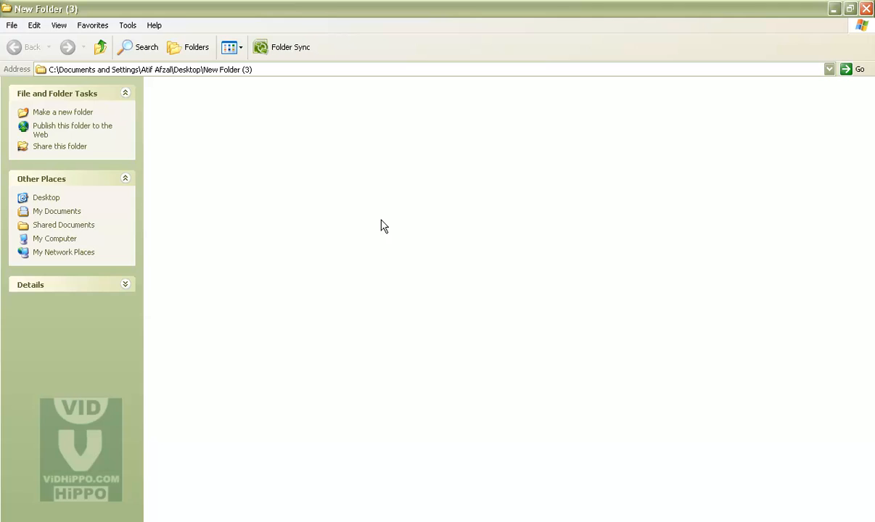
{"action": "right_click", "coordinate": [308, 192]}
{"action": "left_click", "coordinate": [340, 265]}
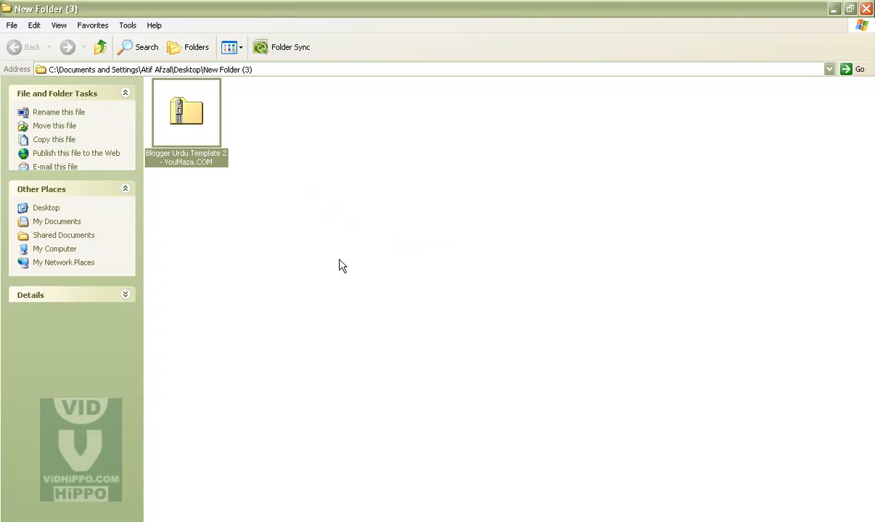
Step: Extract the Blogger Urdu Template 2 zip into its own folder and open that extracted folder
{"action": "left_click", "coordinate": [280, 227]}
{"action": "left_click", "coordinate": [183, 116]}
{"action": "right_click", "coordinate": [181, 119]}
{"action": "left_click", "coordinate": [229, 189]}
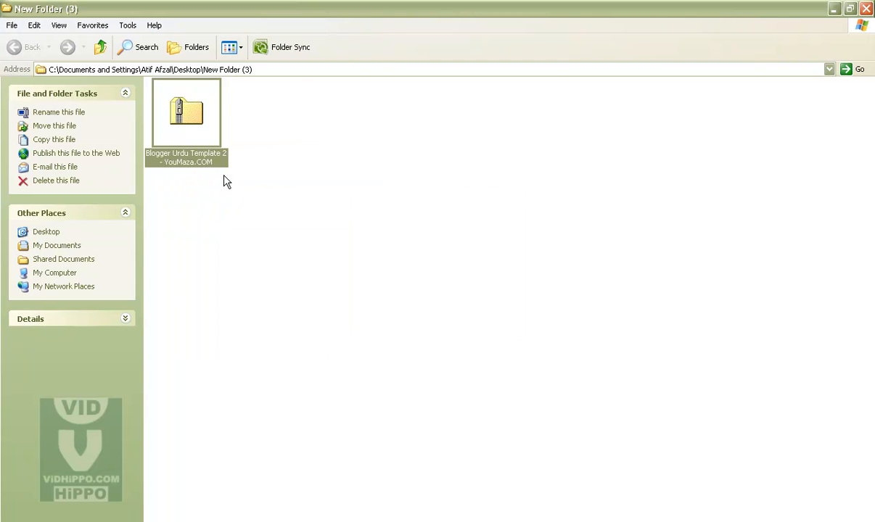
{"action": "double_click", "coordinate": [279, 131]}
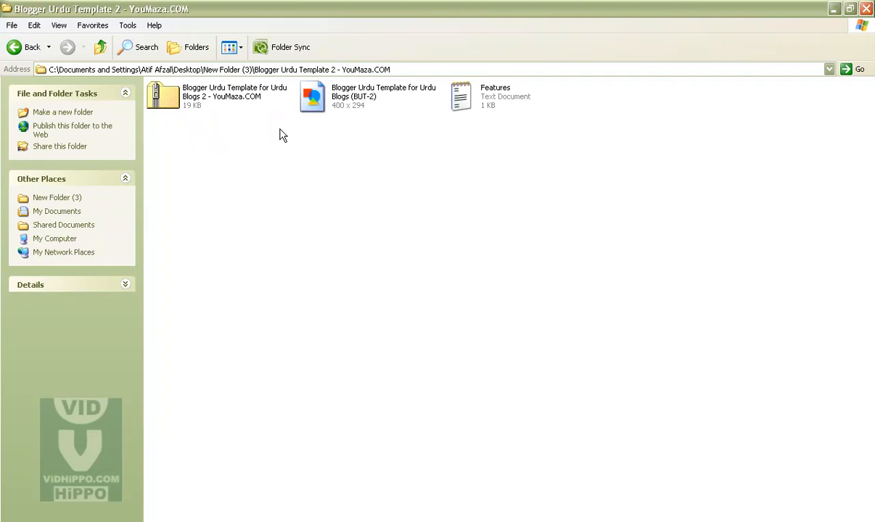
Step: Open the Features text file and review its lines on the heading font, normal font and column layout
{"action": "double_click", "coordinate": [480, 105]}
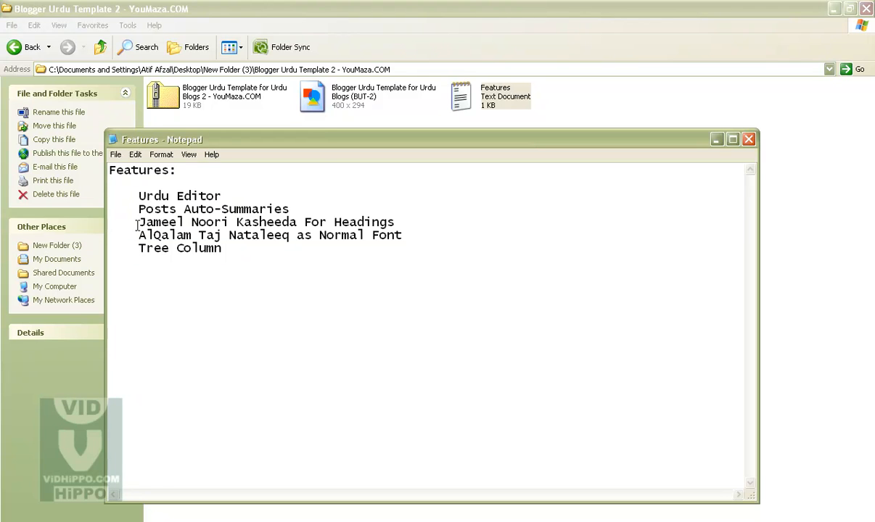
{"action": "left_click_drag", "start_coordinate": [140, 224], "coordinate": [289, 224]}
{"action": "left_click_drag", "start_coordinate": [225, 223], "coordinate": [154, 223]}
{"action": "left_click_drag", "start_coordinate": [407, 235], "coordinate": [145, 235]}
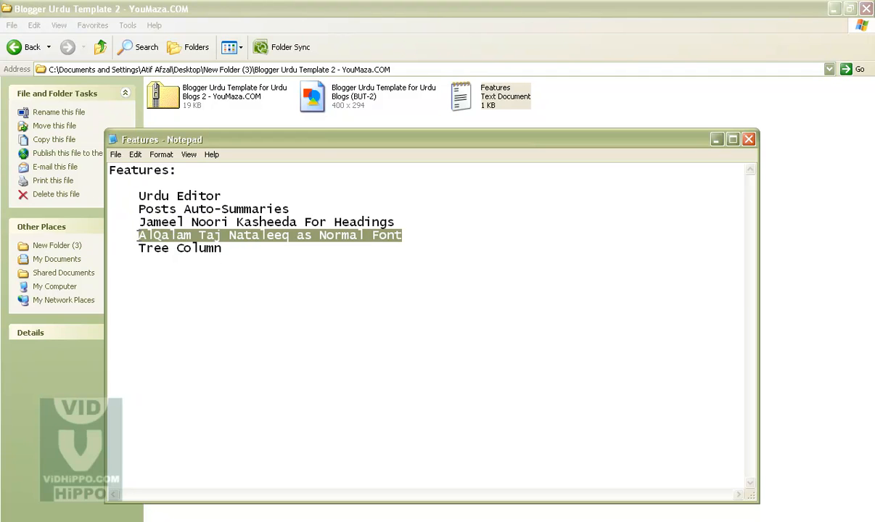
{"action": "left_click_drag", "start_coordinate": [232, 253], "coordinate": [142, 252]}
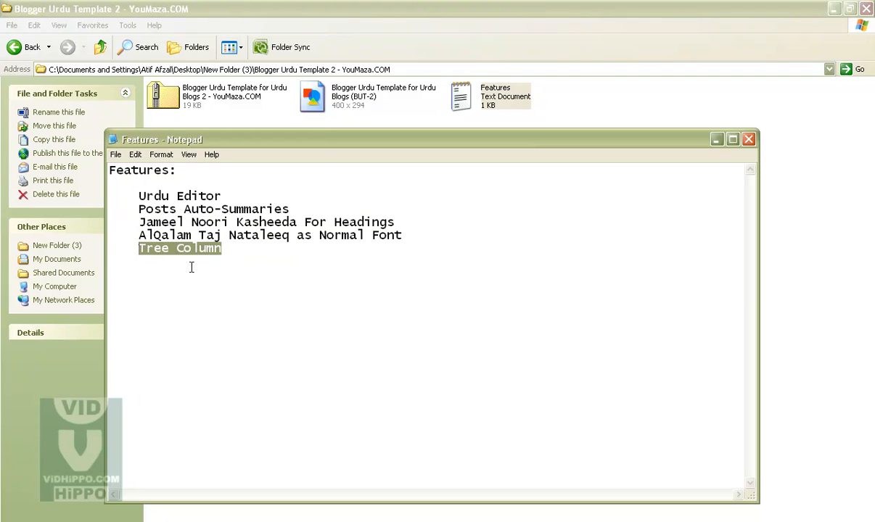
Step: Look at the existing Urdu blog in the browser, and view the template's BUT-2 preview image in the extracted folder
{"action": "left_click", "coordinate": [243, 521]}
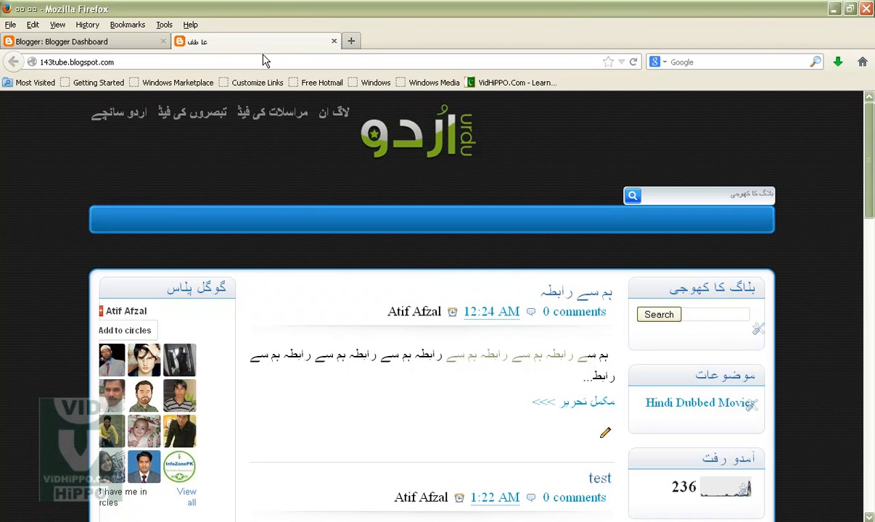
{"action": "left_click", "coordinate": [251, 521]}
{"action": "left_click", "coordinate": [708, 129]}
{"action": "left_click", "coordinate": [537, 226]}
{"action": "left_click", "coordinate": [355, 105]}
{"action": "double_click", "coordinate": [355, 106]}
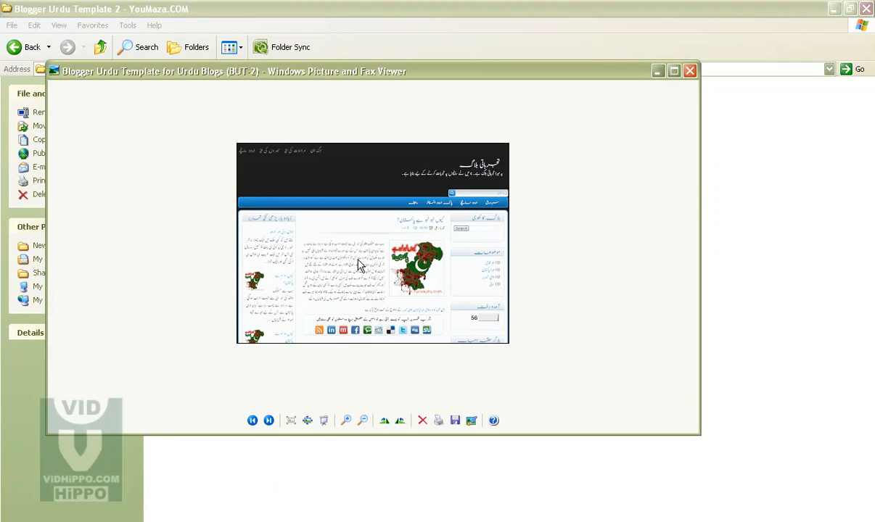
{"action": "left_click", "coordinate": [690, 72]}
Step: Extract the Blogger Urdu Template for Urdu Blogs 2 zip in place and select the extracted BUT-2 XML document
{"action": "right_click", "coordinate": [203, 95]}
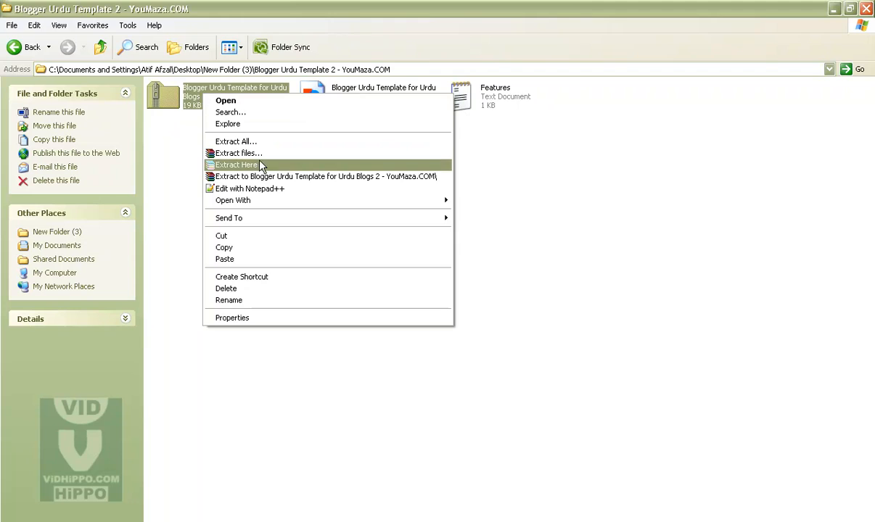
{"action": "left_click", "coordinate": [244, 165]}
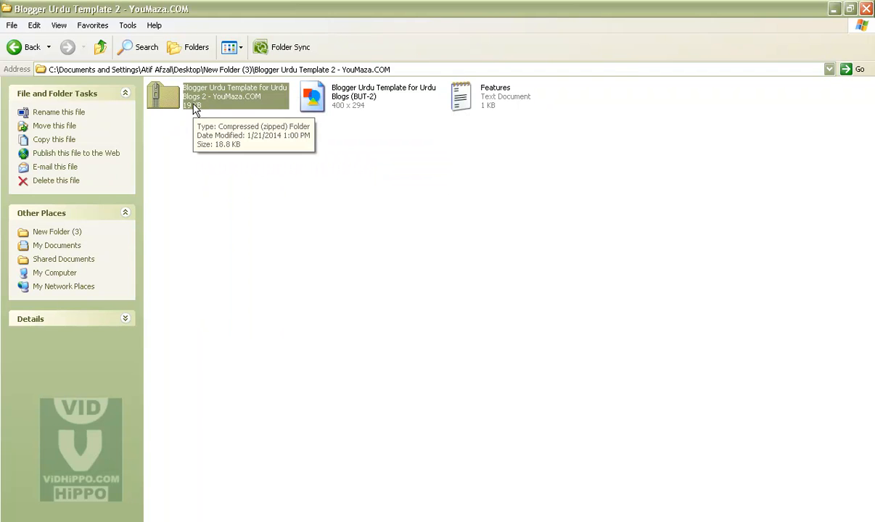
{"action": "left_click", "coordinate": [663, 116]}
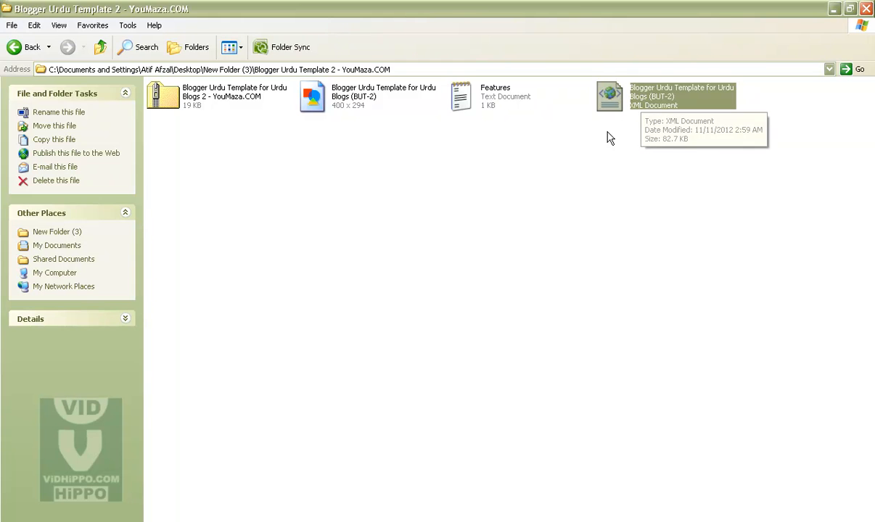
{"action": "left_click", "coordinate": [636, 170]}
{"action": "left_click_drag", "start_coordinate": [738, 191], "coordinate": [638, 111]}
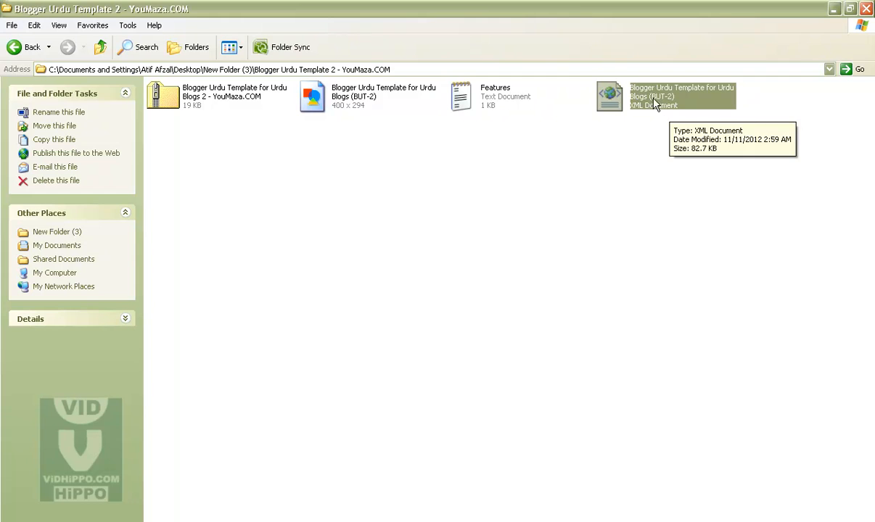
{"action": "left_click", "coordinate": [624, 187]}
{"action": "left_click_drag", "start_coordinate": [728, 156], "coordinate": [654, 108]}
{"action": "left_click", "coordinate": [643, 203]}
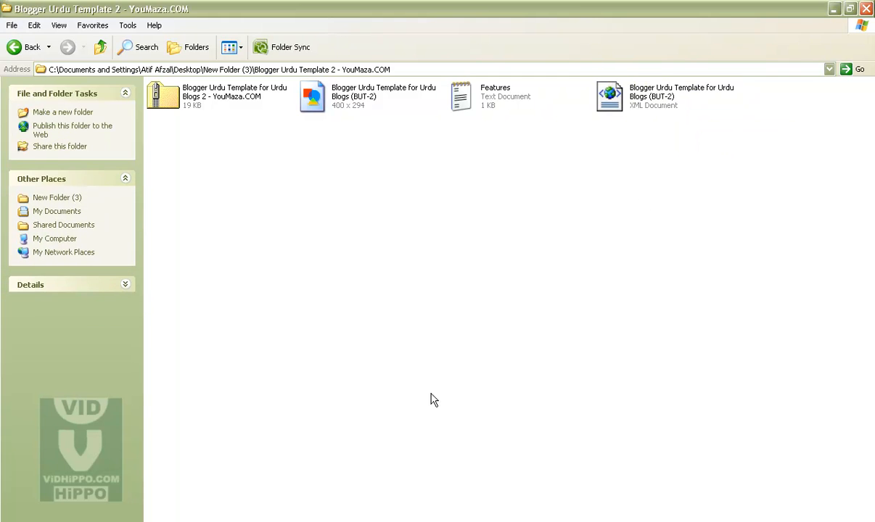
Step: Return to the Blogger dashboard in the browser and open the Template page of Urdu Blog
{"action": "left_click", "coordinate": [238, 521]}
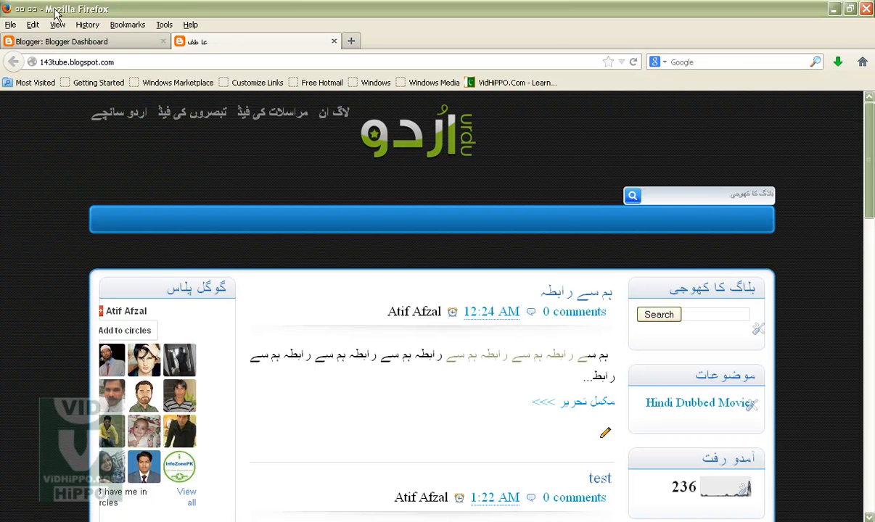
{"action": "left_click", "coordinate": [70, 41]}
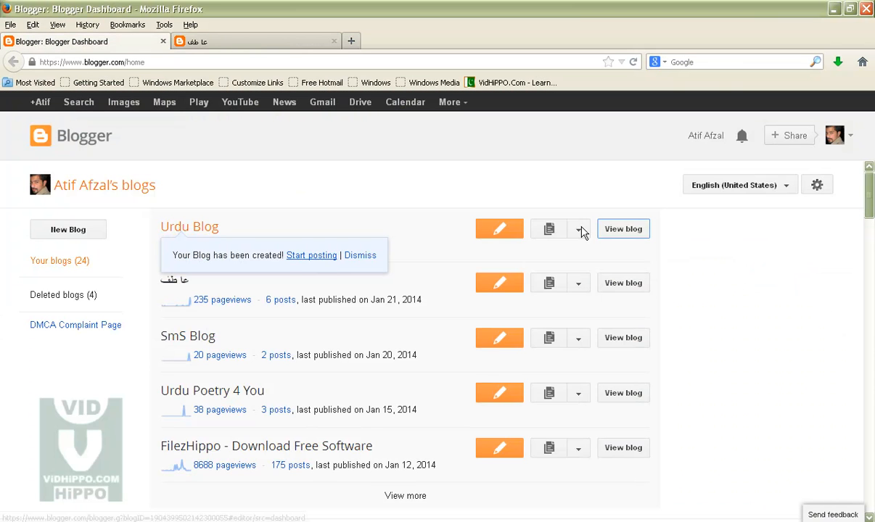
{"action": "left_click", "coordinate": [580, 231]}
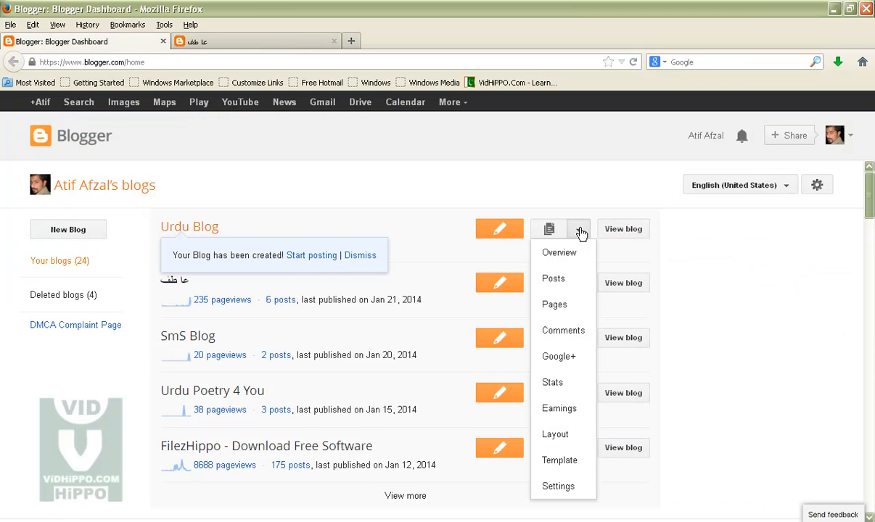
{"action": "left_click", "coordinate": [560, 461]}
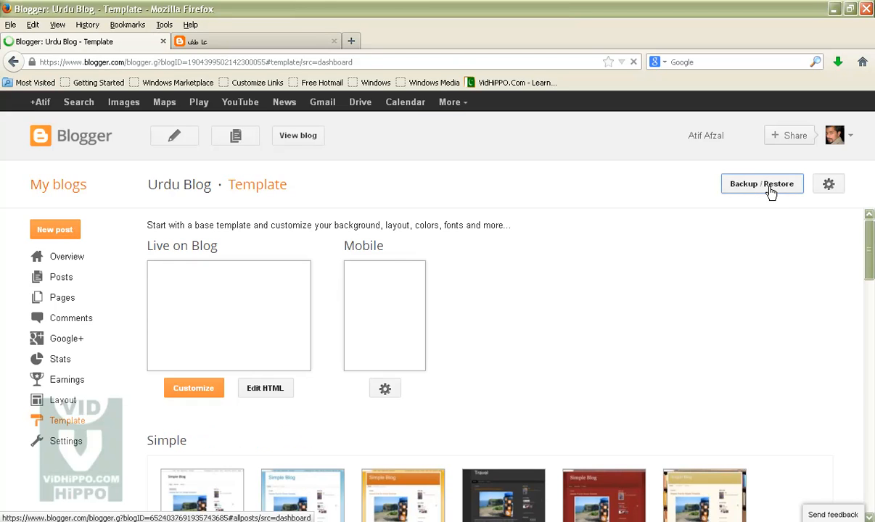
Step: Upload the XML file Blogger Urdu Template for Urdu Blogs (BUT-2) from the New Folder (3) template folder using Backup / Restore
{"action": "left_click", "coordinate": [769, 190]}
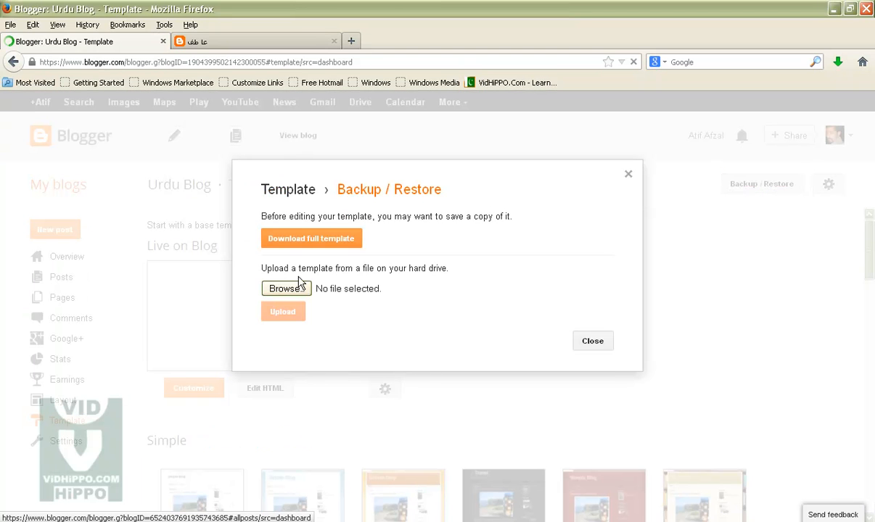
{"action": "left_click", "coordinate": [280, 288]}
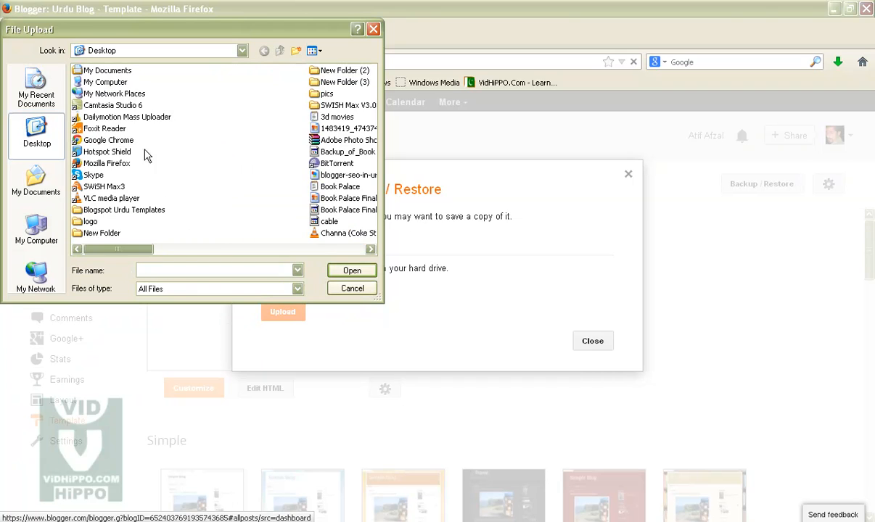
{"action": "double_click", "coordinate": [101, 232]}
{"action": "left_click", "coordinate": [264, 50]}
{"action": "left_click", "coordinate": [341, 83]}
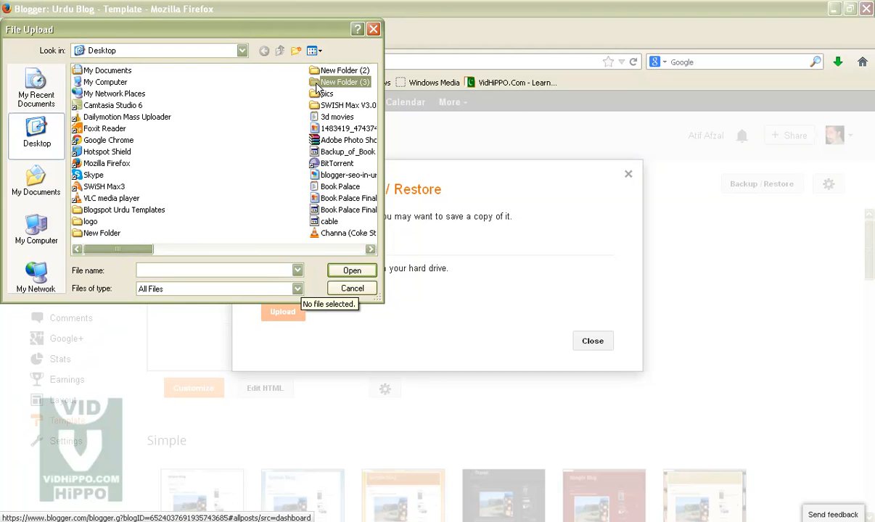
{"action": "double_click", "coordinate": [317, 87]}
{"action": "double_click", "coordinate": [138, 72]}
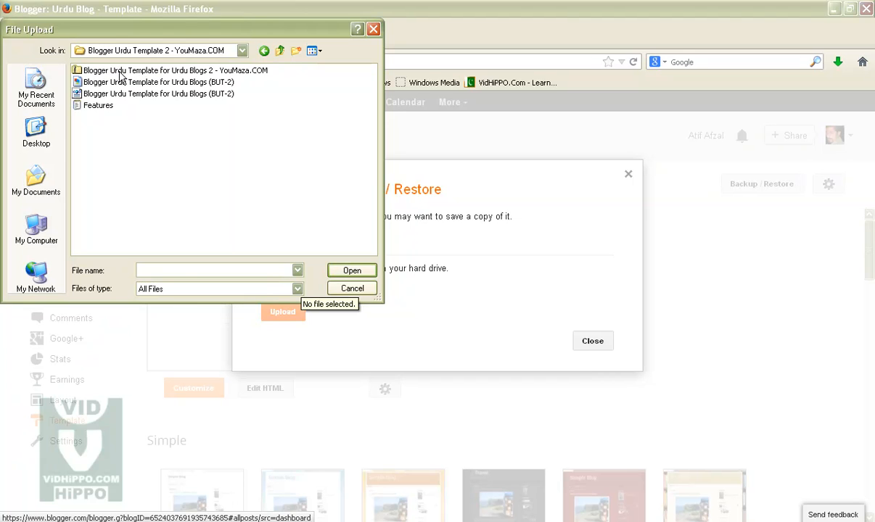
{"action": "left_click", "coordinate": [99, 95]}
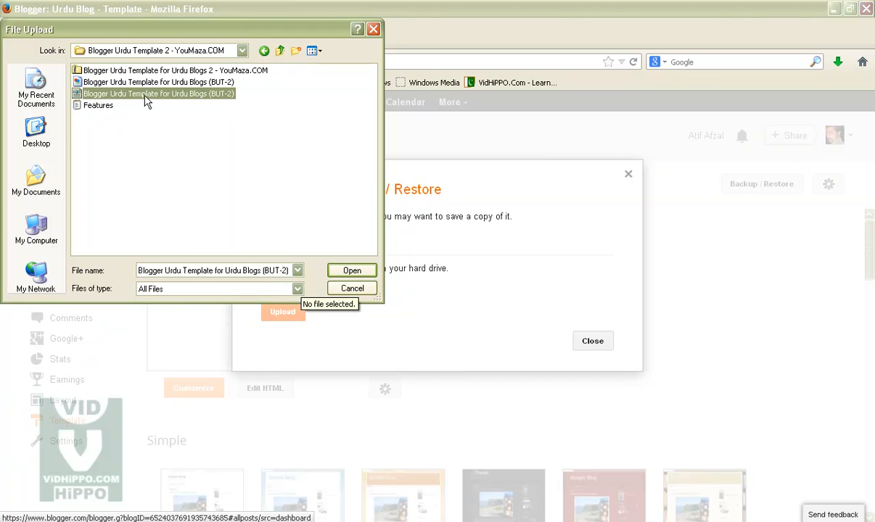
{"action": "left_click", "coordinate": [349, 274]}
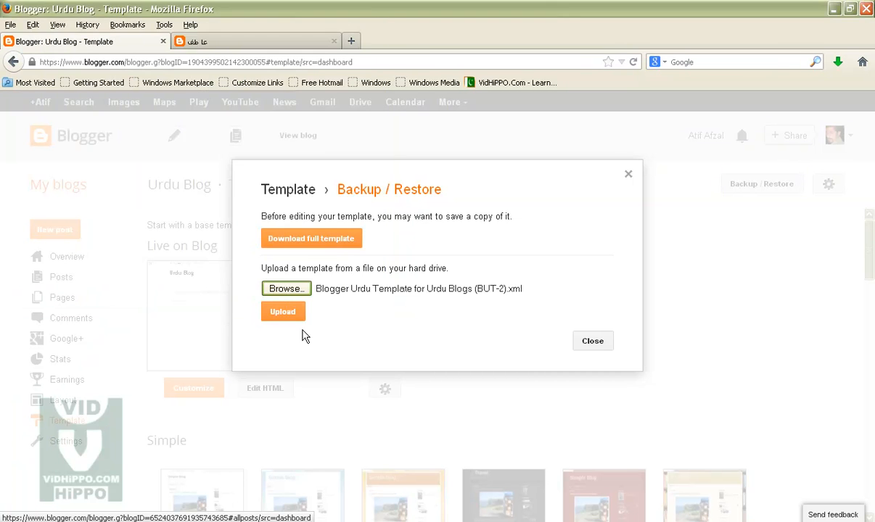
{"action": "left_click", "coordinate": [278, 321]}
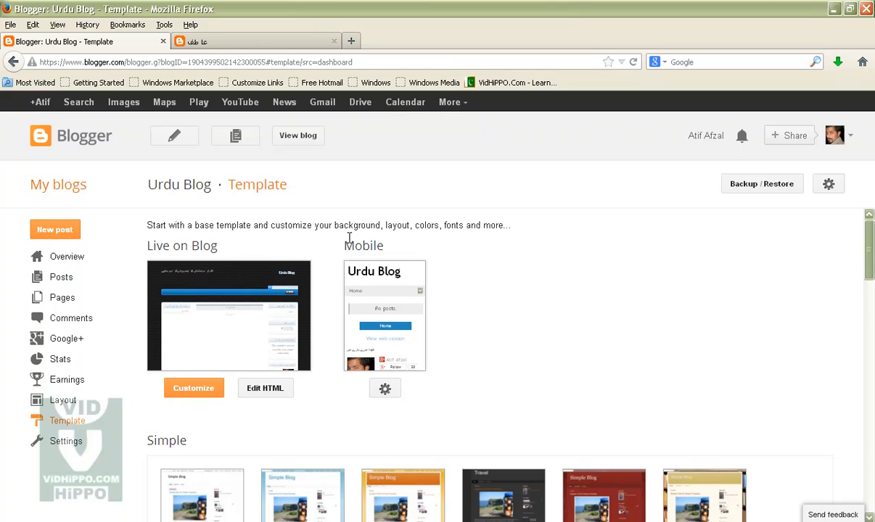
Step: View Urdu Blog in a separate browser tab and examine its header title, menu bar, sidebars and post area with the uploaded template
{"action": "right_click", "coordinate": [300, 148]}
{"action": "left_click", "coordinate": [319, 150]}
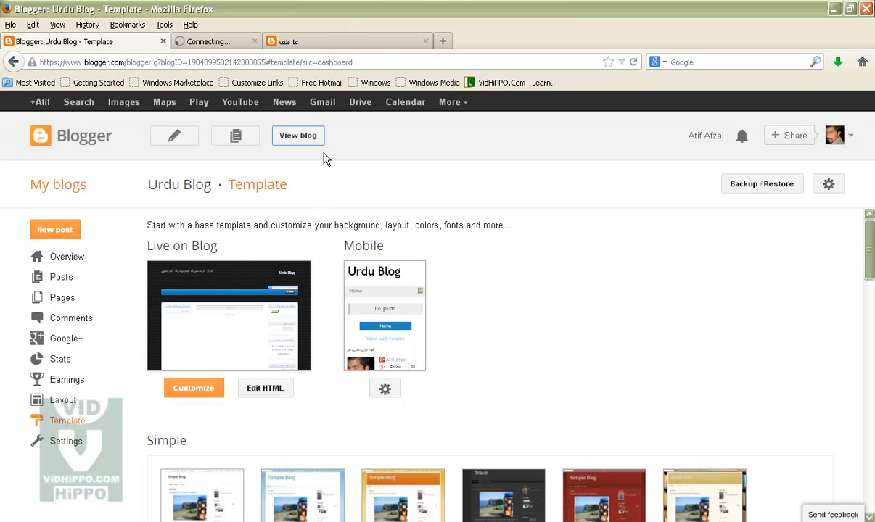
{"action": "left_click", "coordinate": [249, 45]}
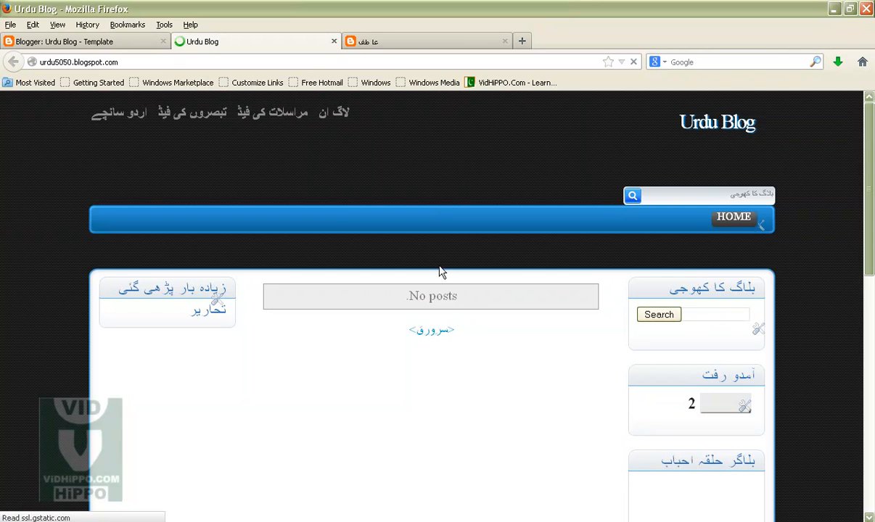
{"action": "scroll", "coordinate": [500, 413], "scroll_direction": "down", "scroll_amount": 3}
{"action": "scroll", "coordinate": [500, 414], "scroll_direction": "up", "scroll_amount": 3}
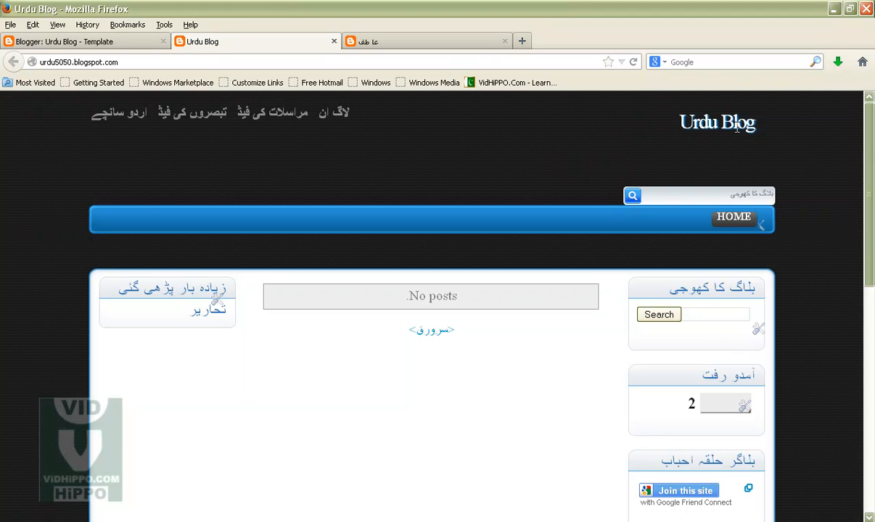
{"action": "mouse_move", "coordinate": [680, 133]}
{"action": "left_mouse_down"}
{"action": "mouse_move", "coordinate": [738, 122]}
{"action": "mouse_move", "coordinate": [681, 126]}
{"action": "mouse_move", "coordinate": [688, 122]}
{"action": "left_mouse_up"}
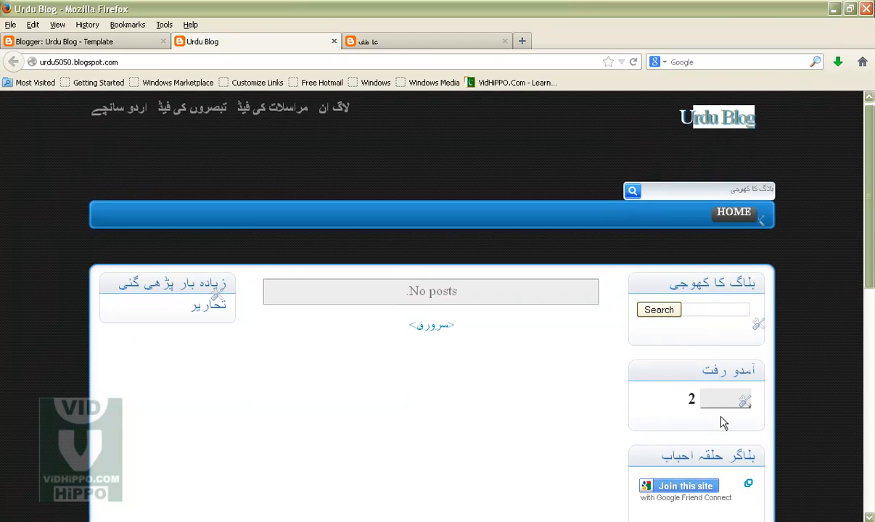
{"action": "scroll", "coordinate": [715, 417], "scroll_direction": "down", "scroll_amount": 3}
{"action": "scroll", "coordinate": [519, 426], "scroll_direction": "up", "scroll_amount": 3}
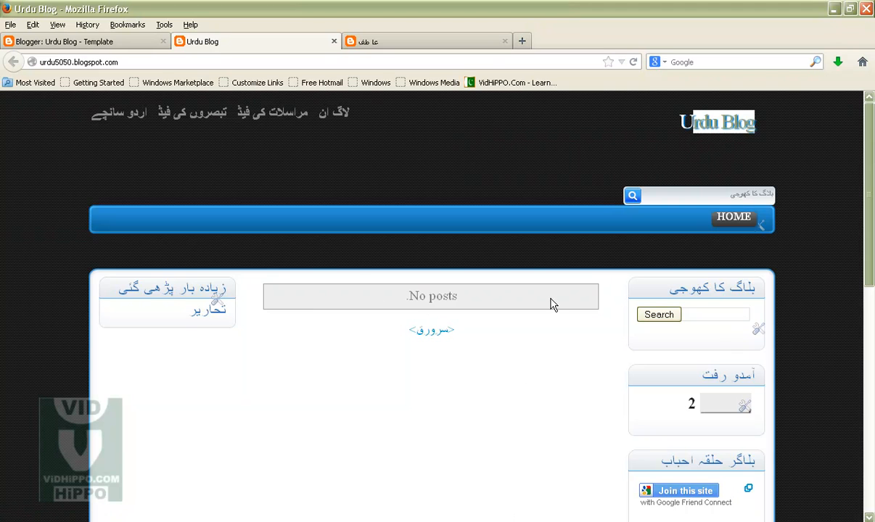
{"action": "mouse_move", "coordinate": [698, 125]}
{"action": "left_mouse_down"}
{"action": "mouse_move", "coordinate": [653, 120]}
{"action": "mouse_move", "coordinate": [750, 121]}
{"action": "mouse_move", "coordinate": [685, 130]}
{"action": "left_mouse_up"}
Step: Load google.com.pk in a new browser tab and open Google Translate from the Google apps list
{"action": "left_click", "coordinate": [523, 43]}
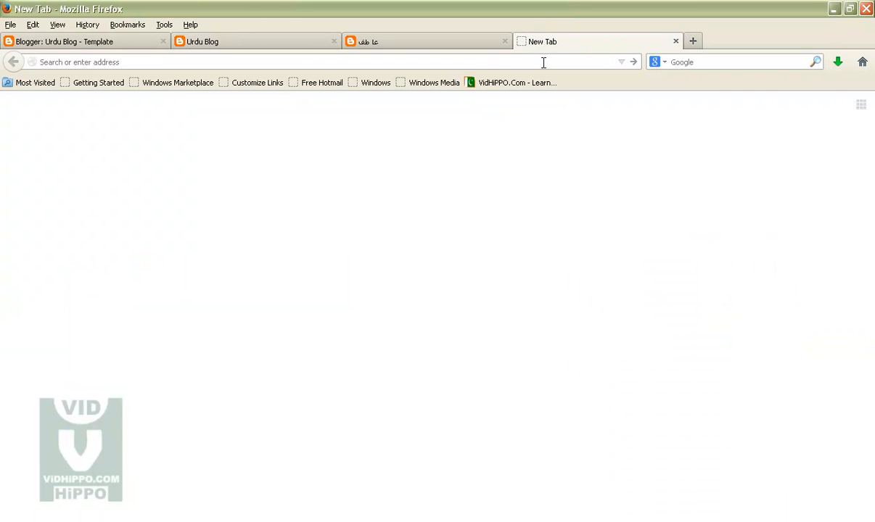
{"action": "type", "text": "google.com.pk"}
{"action": "key", "text": "Return"}
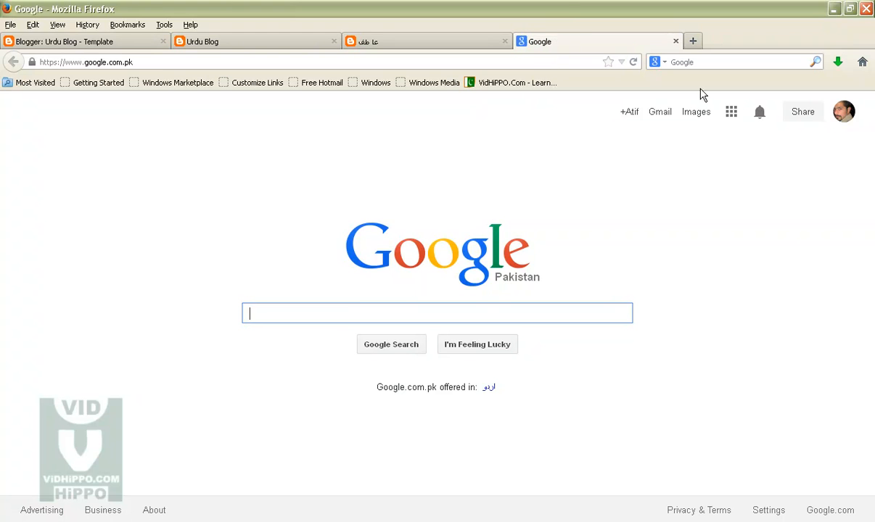
{"action": "left_click", "coordinate": [732, 115]}
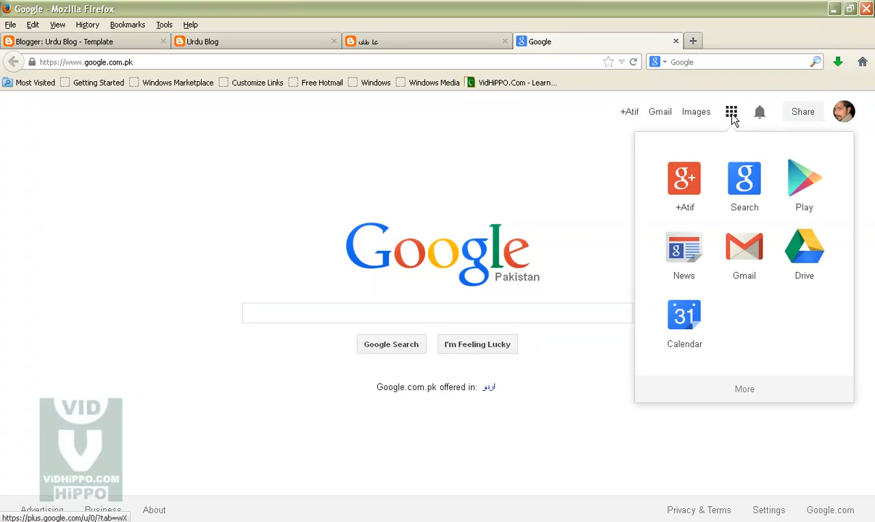
{"action": "left_click", "coordinate": [745, 388]}
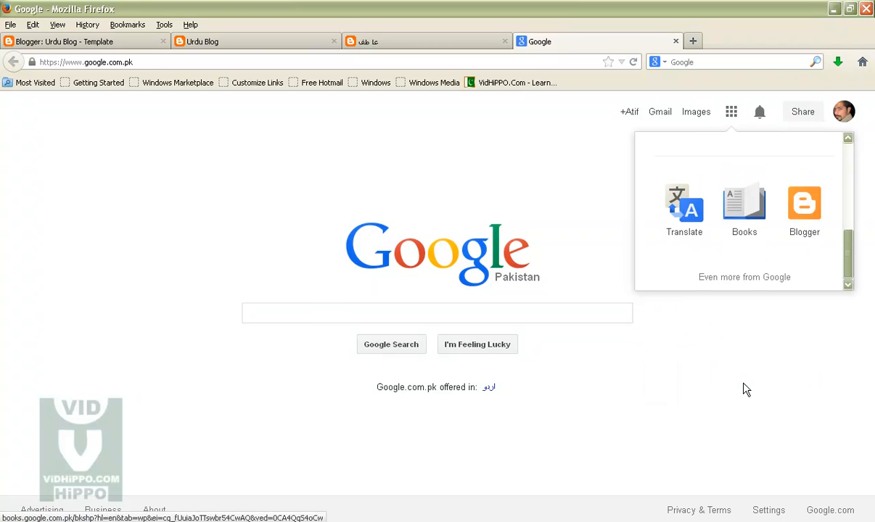
{"action": "left_click", "coordinate": [686, 187]}
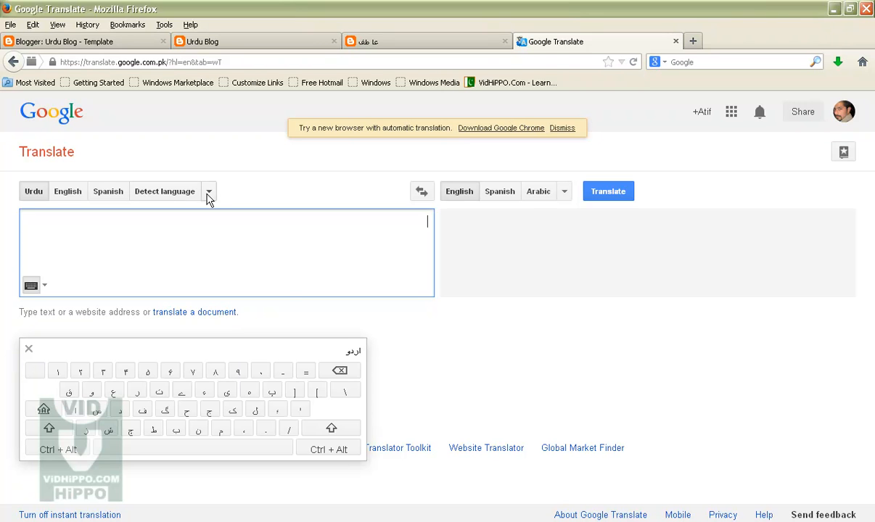
Step: Set the source language to Urdu and switch the input method to the Urdu on-screen keyboard
{"action": "left_click", "coordinate": [208, 191]}
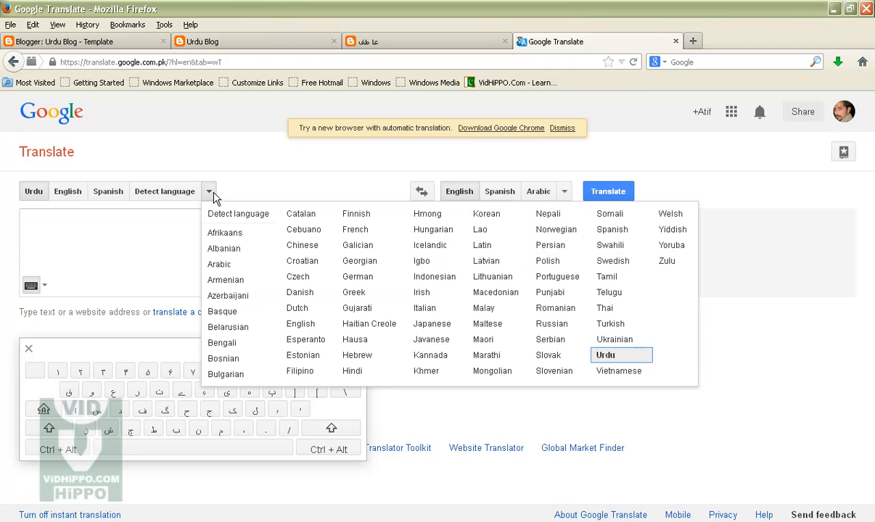
{"action": "left_click", "coordinate": [604, 356]}
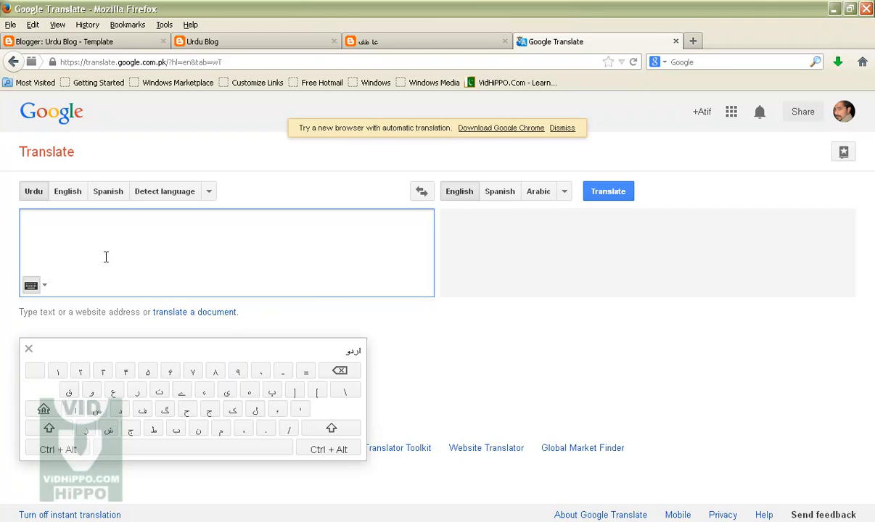
{"action": "left_click", "coordinate": [44, 286]}
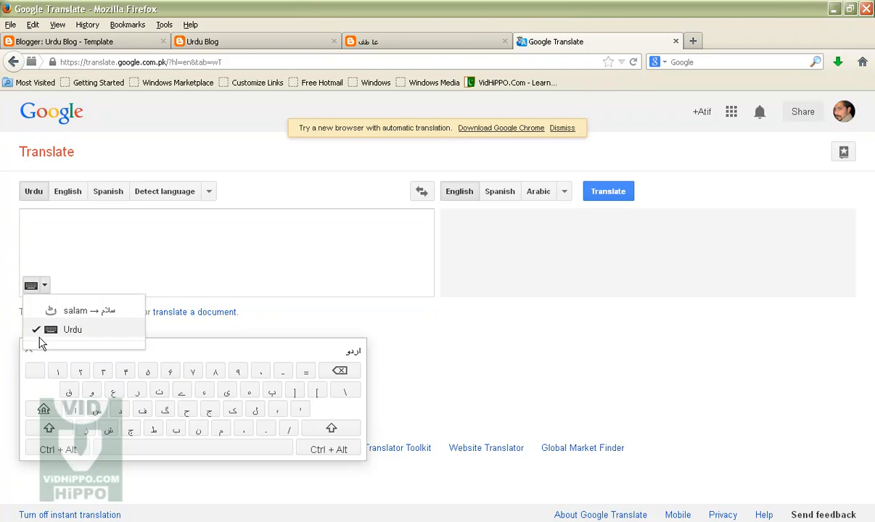
{"action": "left_click", "coordinate": [39, 338]}
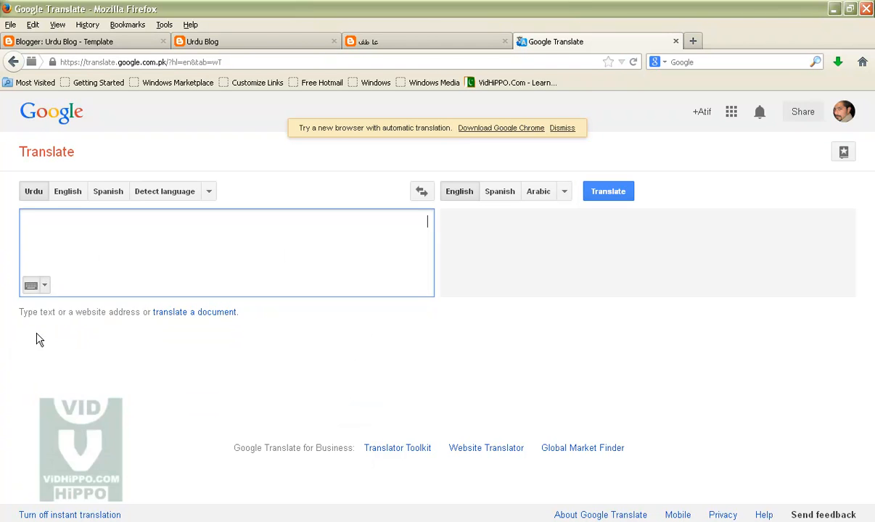
{"action": "left_click", "coordinate": [37, 289]}
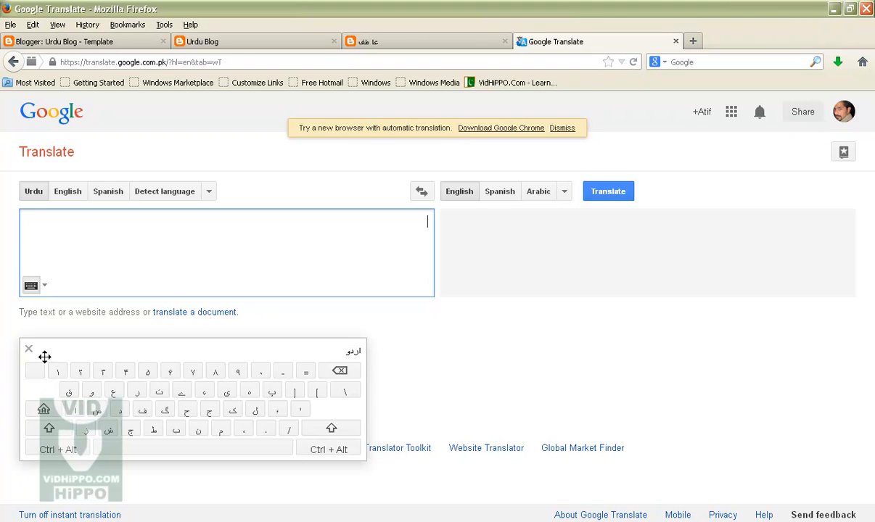
{"action": "left_click", "coordinate": [44, 290]}
{"action": "left_click", "coordinate": [42, 336]}
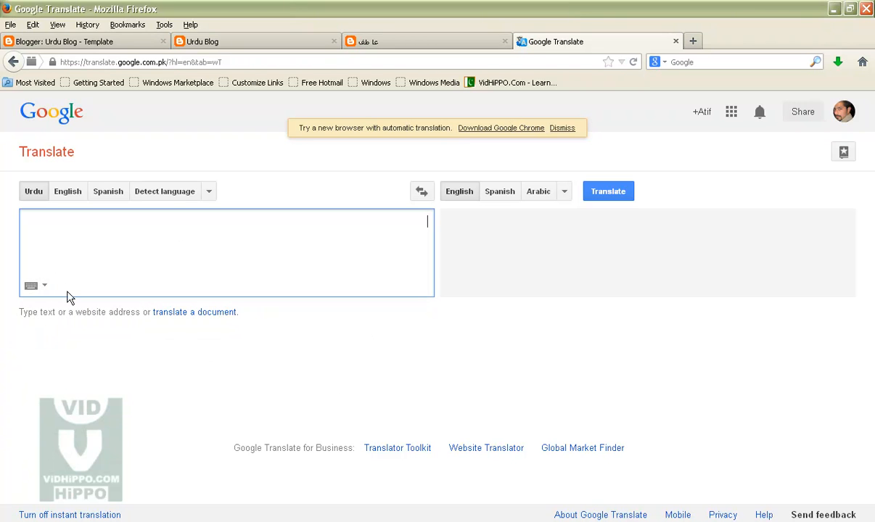
{"action": "left_click", "coordinate": [44, 287]}
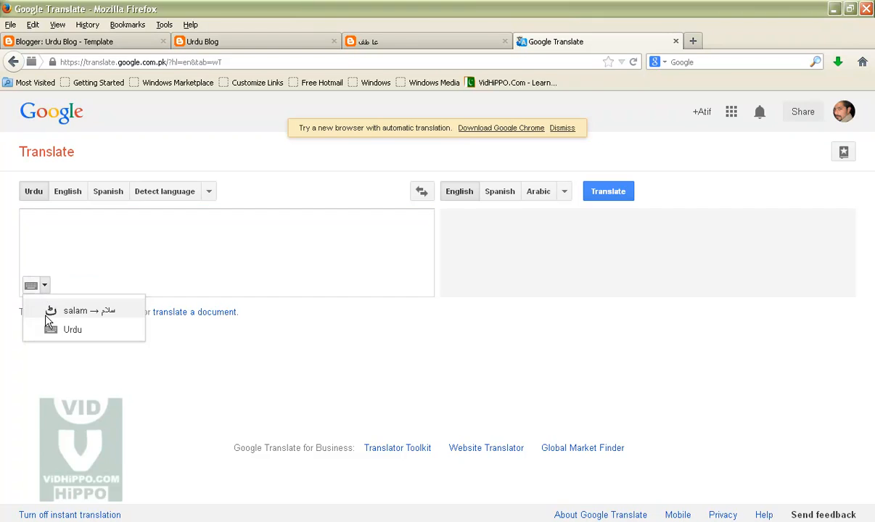
{"action": "left_click", "coordinate": [42, 331]}
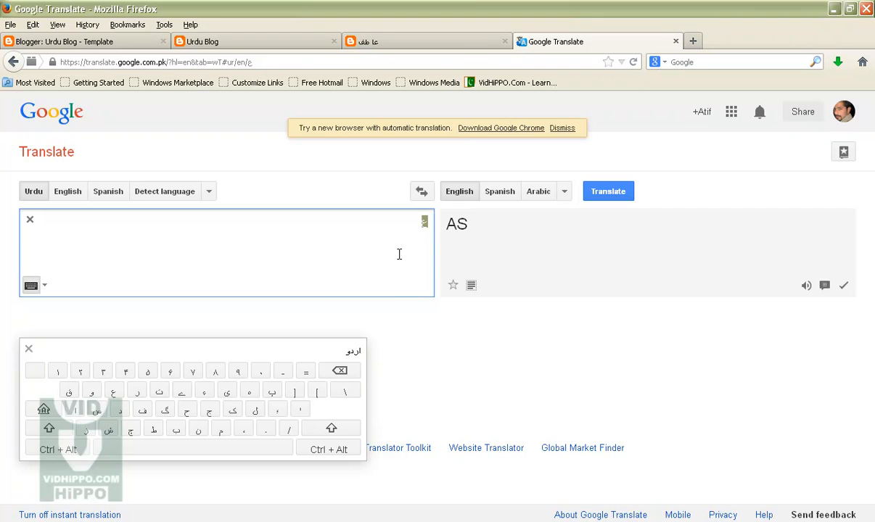
Step: Enter a first name in Urdu as trial source text and clear the text box
{"action": "key", "text": "BackSpace"}
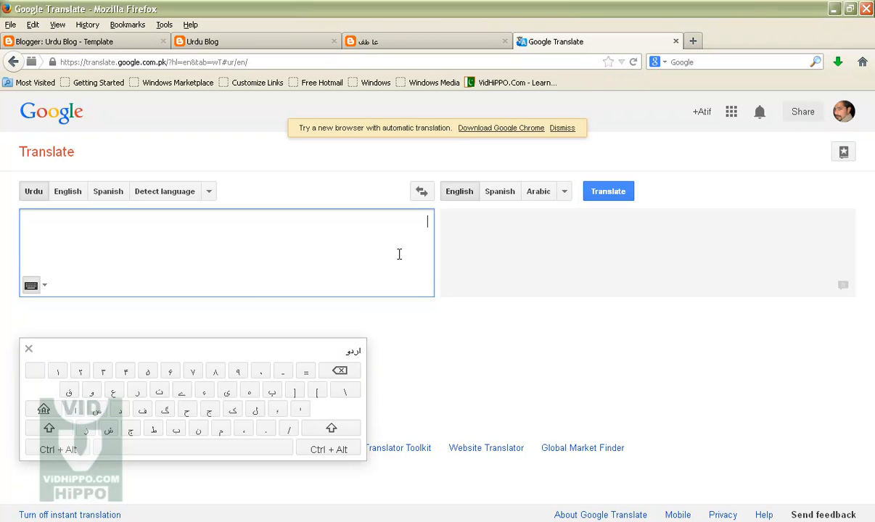
{"action": "type", "text": "عاطف"}
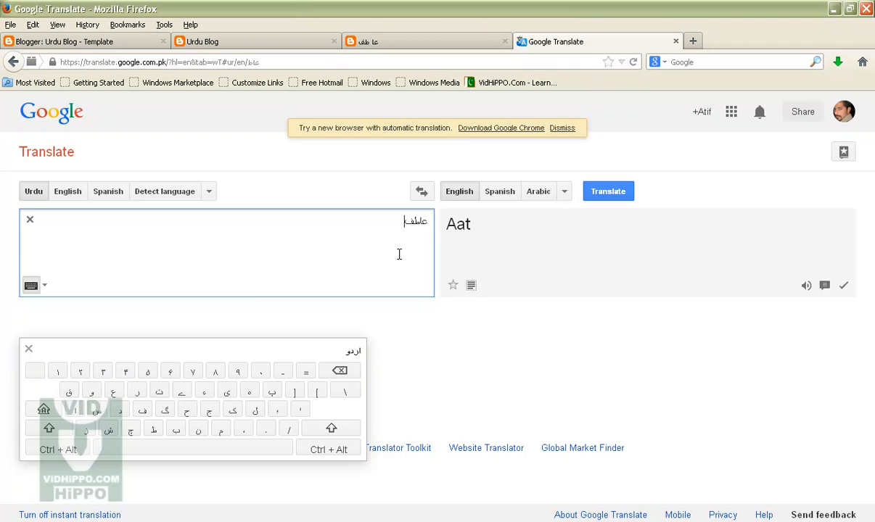
{"action": "left_click_drag", "start_coordinate": [403, 221], "coordinate": [426, 227]}
{"action": "key", "text": "BackSpace"}
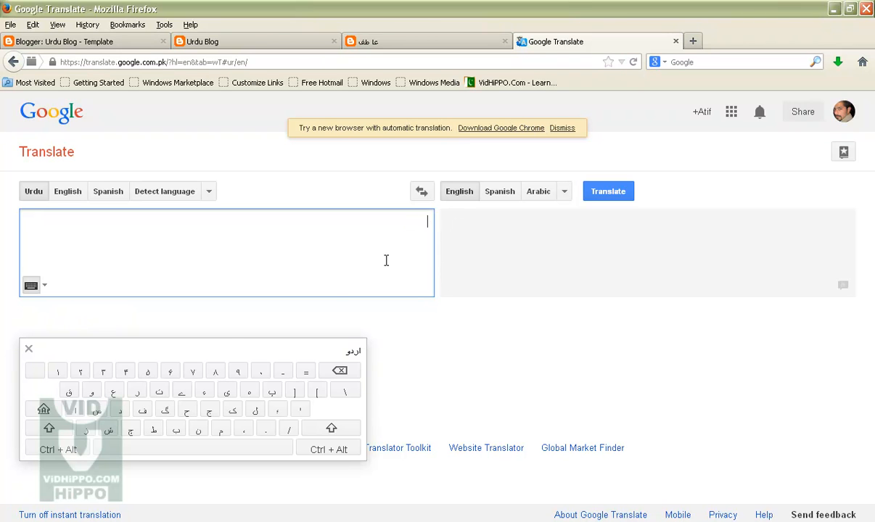
Step: Write the first name in Urdu with the on-screen keyboard and copy it
{"action": "left_click", "coordinate": [114, 396]}
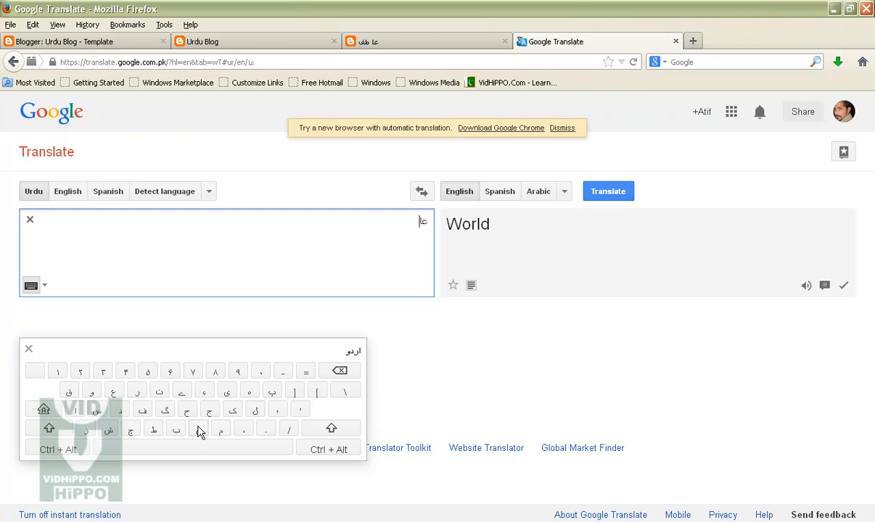
{"action": "left_click", "coordinate": [153, 430]}
{"action": "left_click", "coordinate": [143, 410]}
{"action": "left_click_drag", "start_coordinate": [393, 218], "coordinate": [434, 223]}
{"action": "right_click", "coordinate": [418, 225]}
{"action": "left_click", "coordinate": [445, 262]}
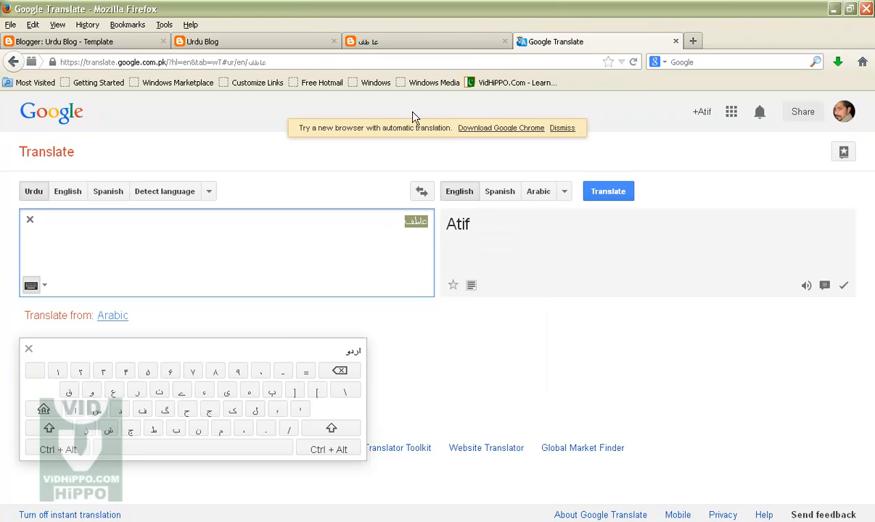
Step: Replace the blog title in the layout's header gadget with the copied Urdu first name and save the header
{"action": "left_click", "coordinate": [220, 41]}
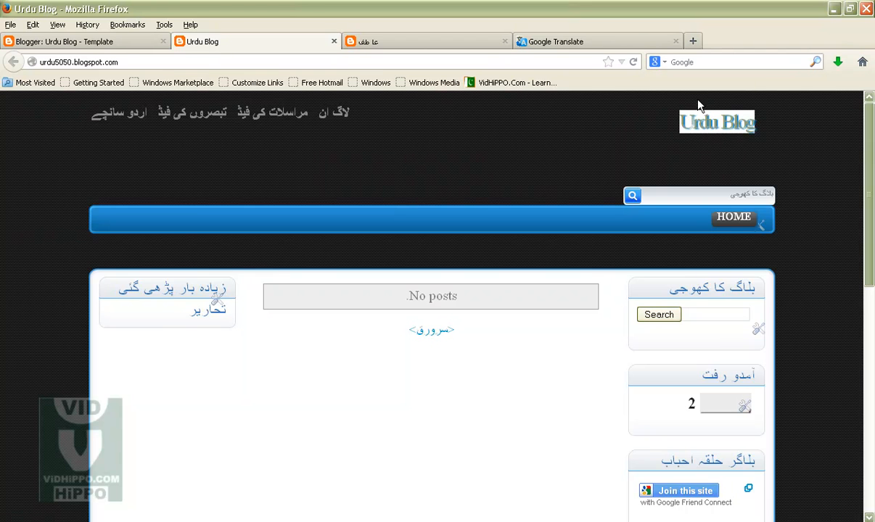
{"action": "left_click", "coordinate": [109, 42]}
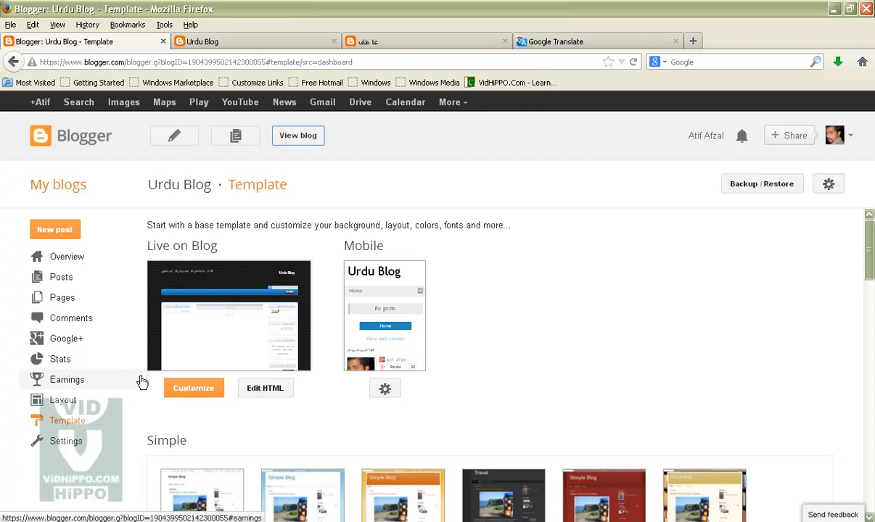
{"action": "left_click", "coordinate": [59, 402]}
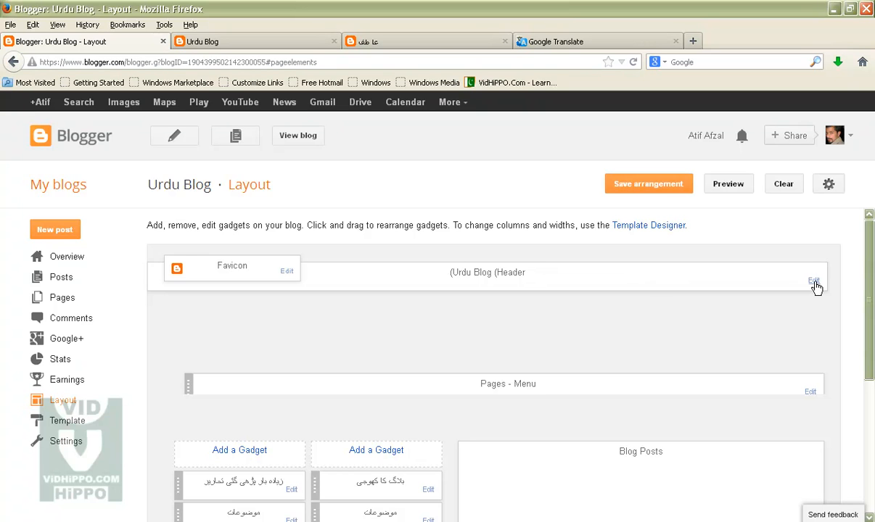
{"action": "left_click", "coordinate": [814, 282]}
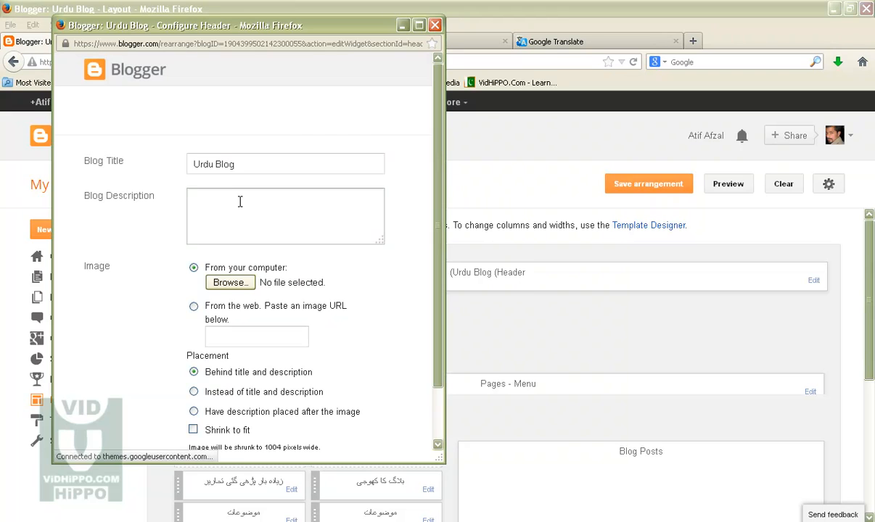
{"action": "triple_click", "coordinate": [204, 167]}
{"action": "right_click", "coordinate": [218, 167]}
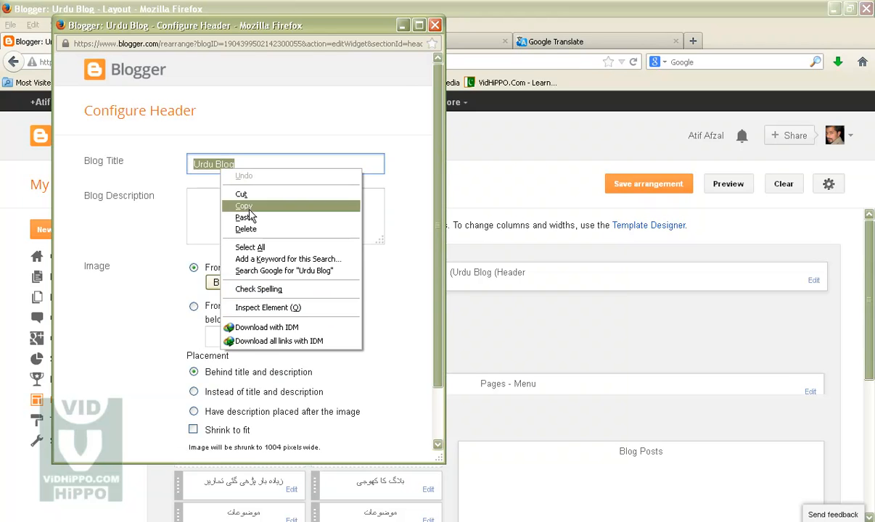
{"action": "left_click", "coordinate": [211, 215]}
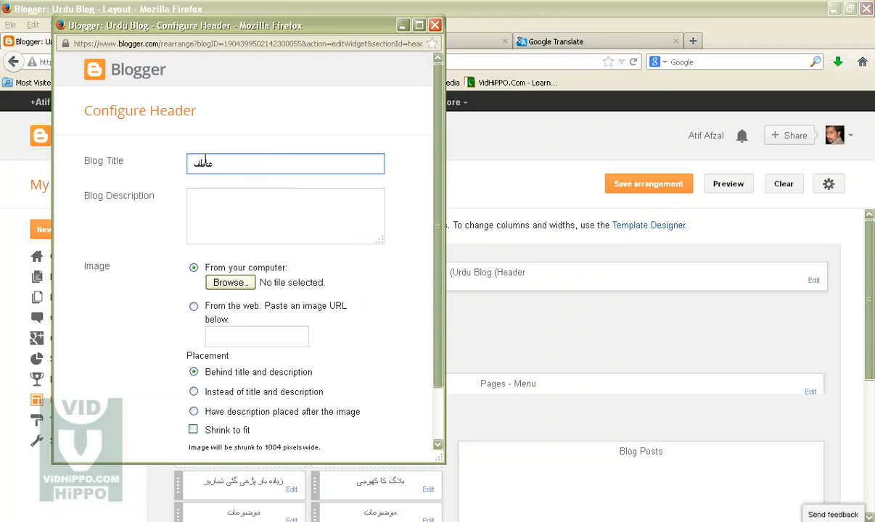
{"action": "scroll", "coordinate": [326, 301], "scroll_direction": "down", "scroll_amount": 2}
{"action": "left_click", "coordinate": [109, 431]}
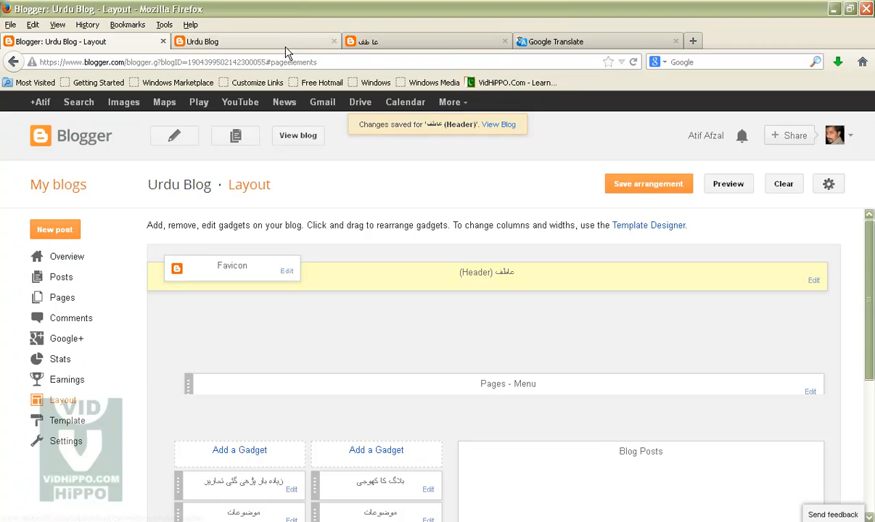
Step: Close the duplicate blog tab and reload urdu5050.blogspot.com to check the header title
{"action": "left_click", "coordinate": [472, 42]}
{"action": "left_click", "coordinate": [504, 41]}
{"action": "left_click", "coordinate": [301, 43]}
{"action": "left_click", "coordinate": [274, 61]}
{"action": "key", "text": "Return"}
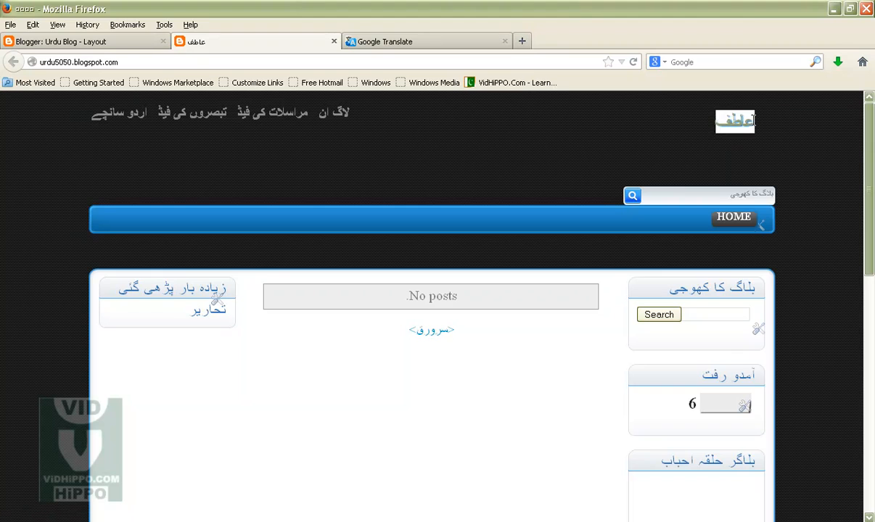
{"action": "left_click_drag", "start_coordinate": [714, 129], "coordinate": [764, 125]}
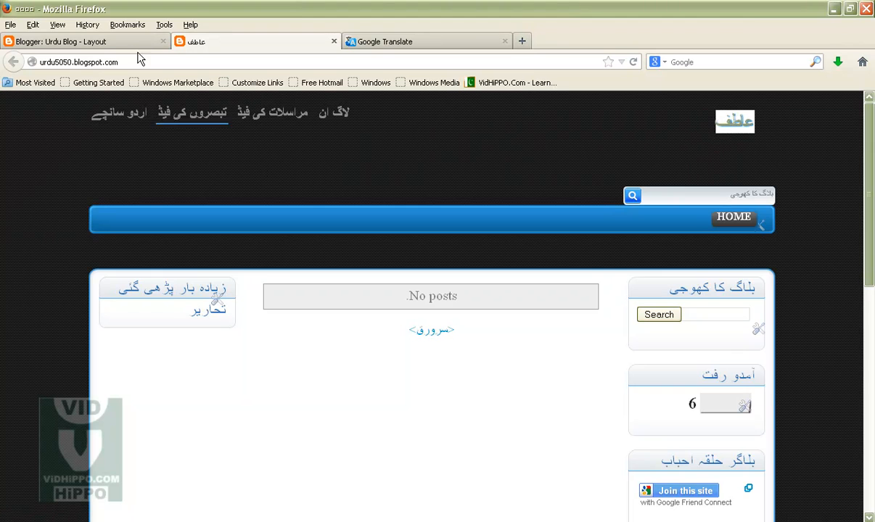
Step: Reopen the header's settings, browse for an image from the computer, and view the Desktop's logo folder as thumbnails
{"action": "left_click", "coordinate": [111, 41]}
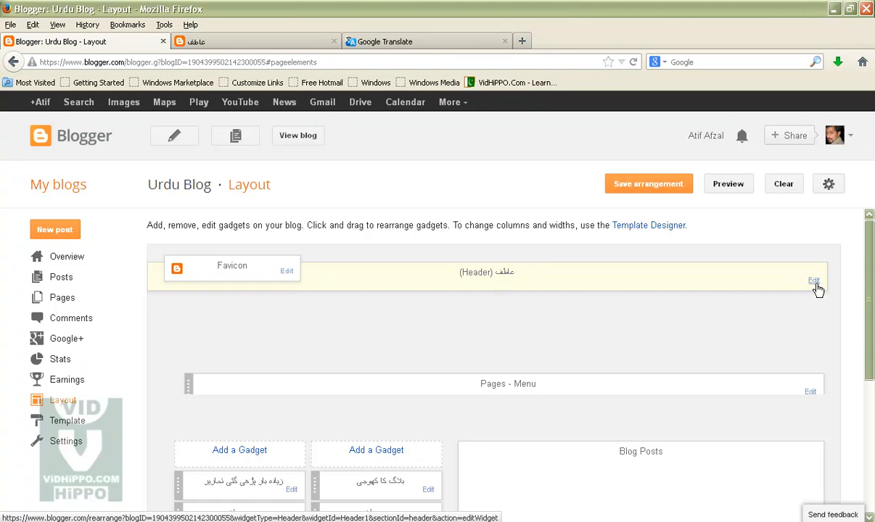
{"action": "left_click", "coordinate": [814, 283]}
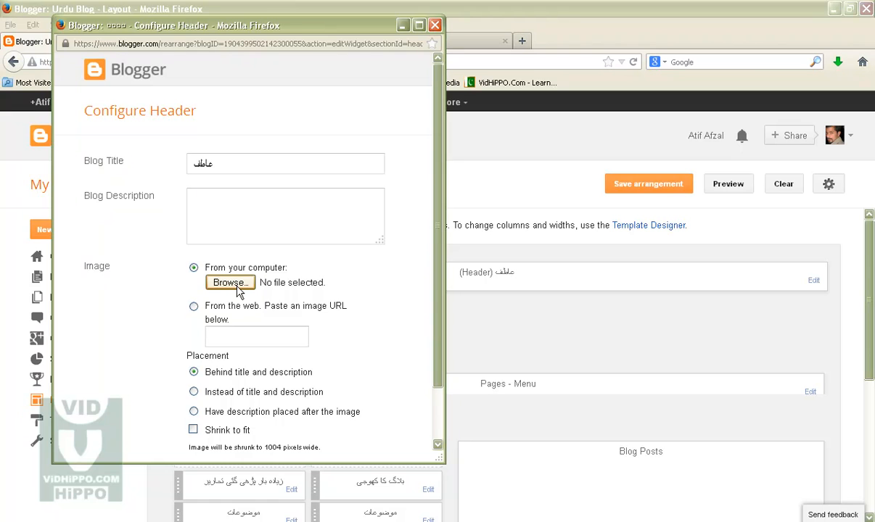
{"action": "left_click", "coordinate": [239, 289]}
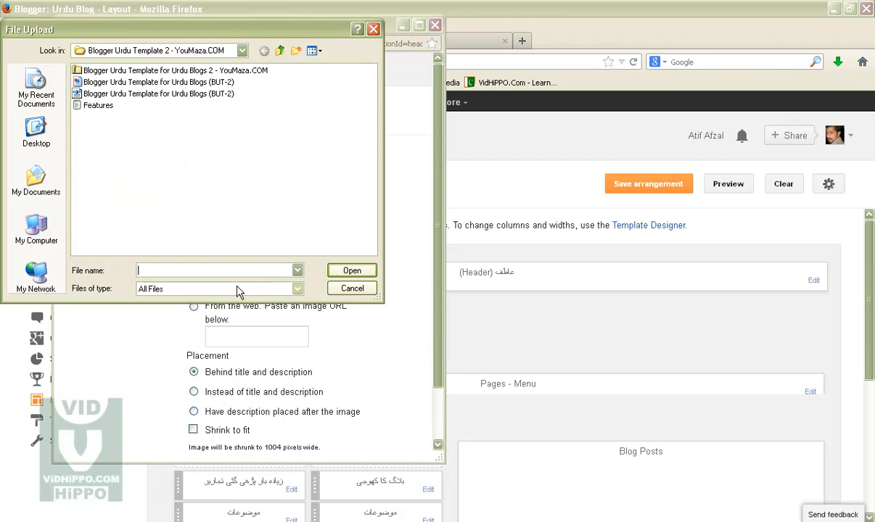
{"action": "left_click", "coordinate": [36, 132]}
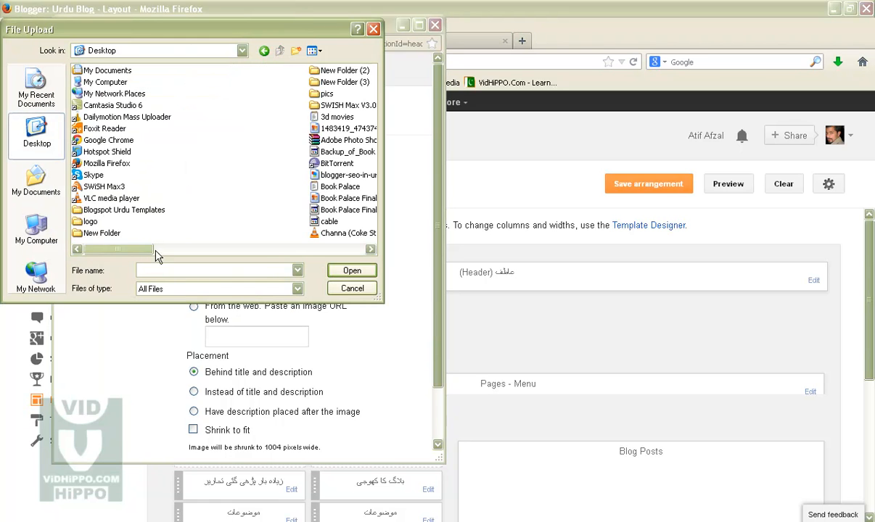
{"action": "double_click", "coordinate": [91, 223]}
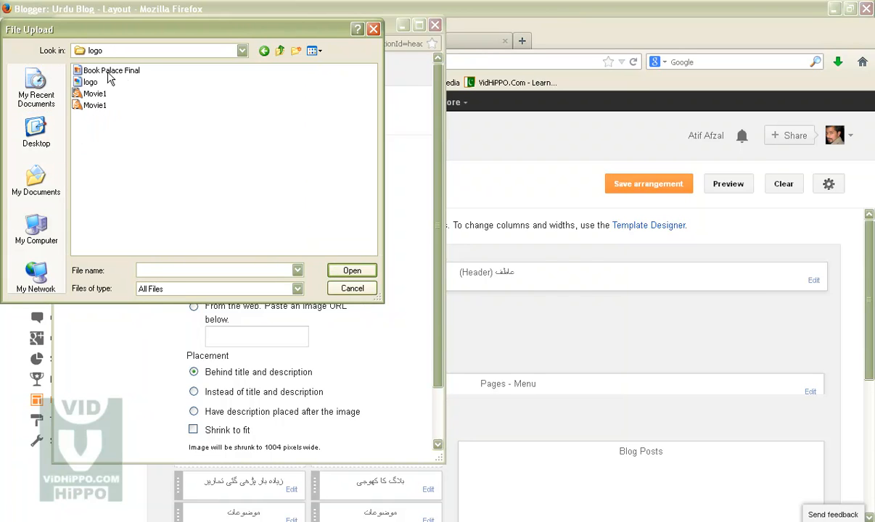
{"action": "left_click", "coordinate": [314, 51]}
{"action": "left_click", "coordinate": [323, 66]}
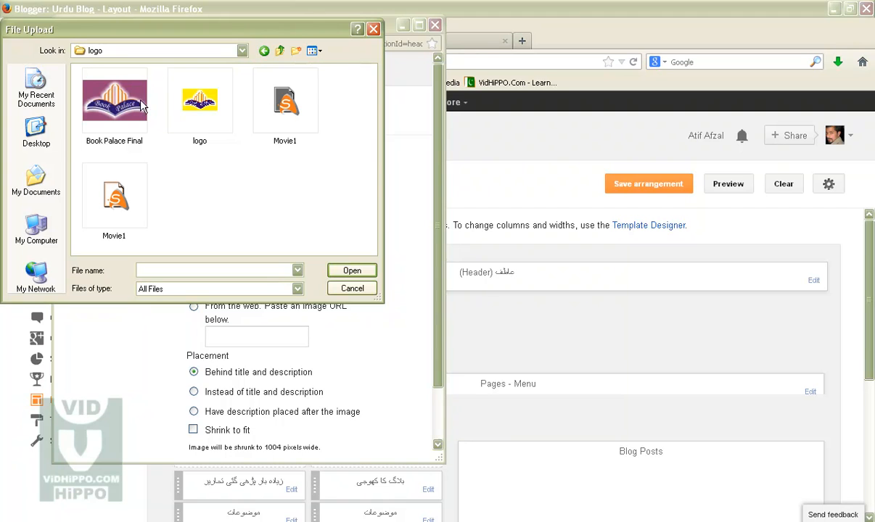
Step: Upload the "urdu logo" image from the Desktop as the header image
{"action": "left_click", "coordinate": [36, 137]}
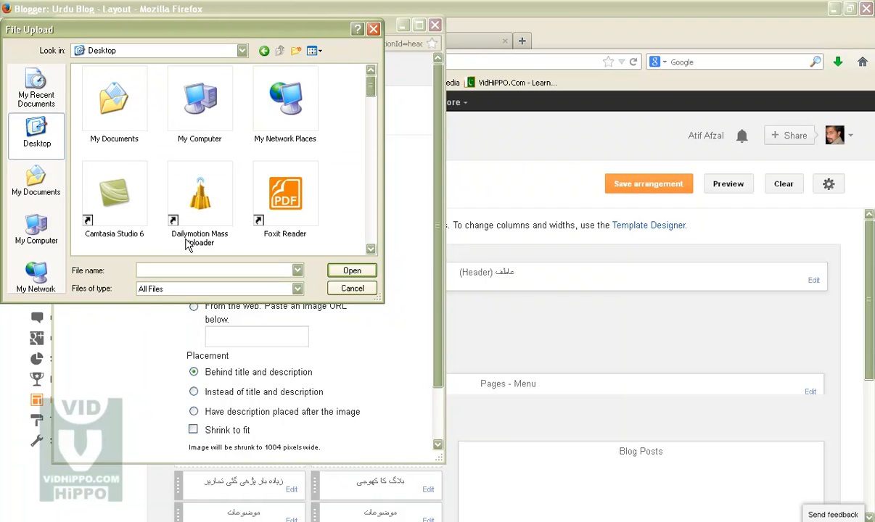
{"action": "left_click", "coordinate": [370, 249]}
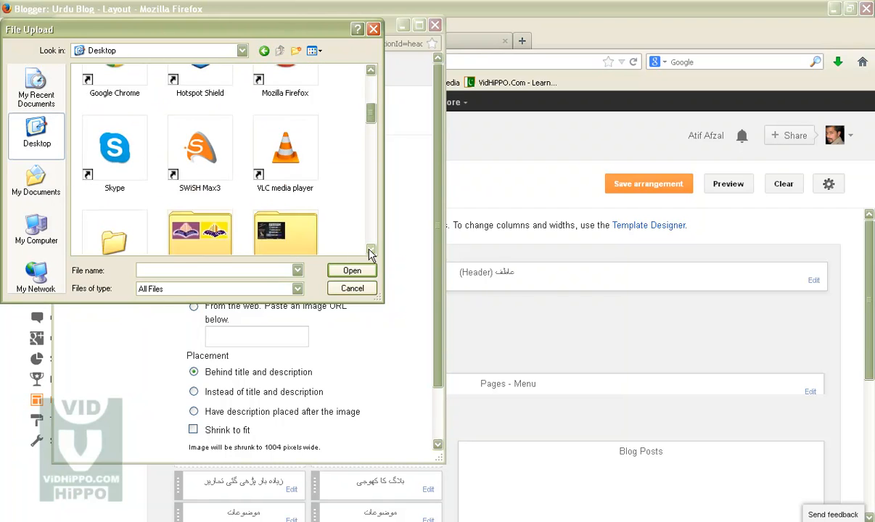
{"action": "left_click_drag", "start_coordinate": [370, 249], "coordinate": [370, 253]}
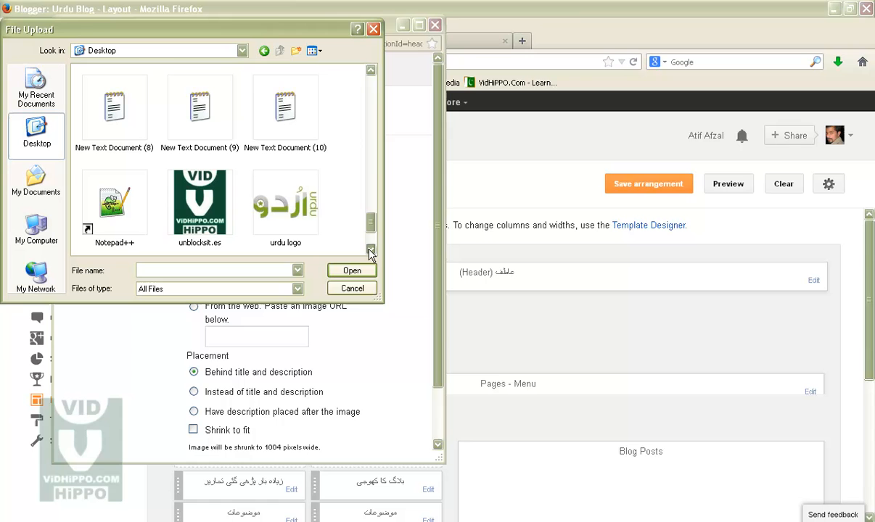
{"action": "left_click", "coordinate": [283, 215]}
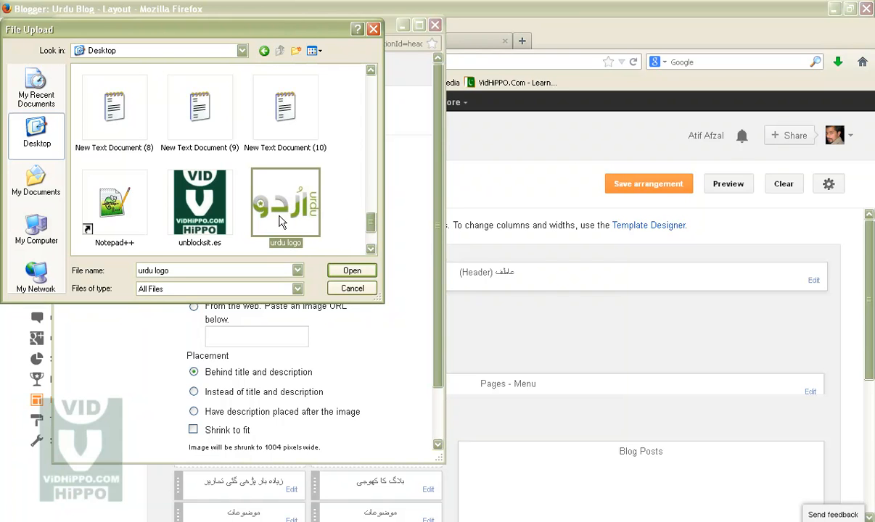
{"action": "left_click", "coordinate": [345, 271]}
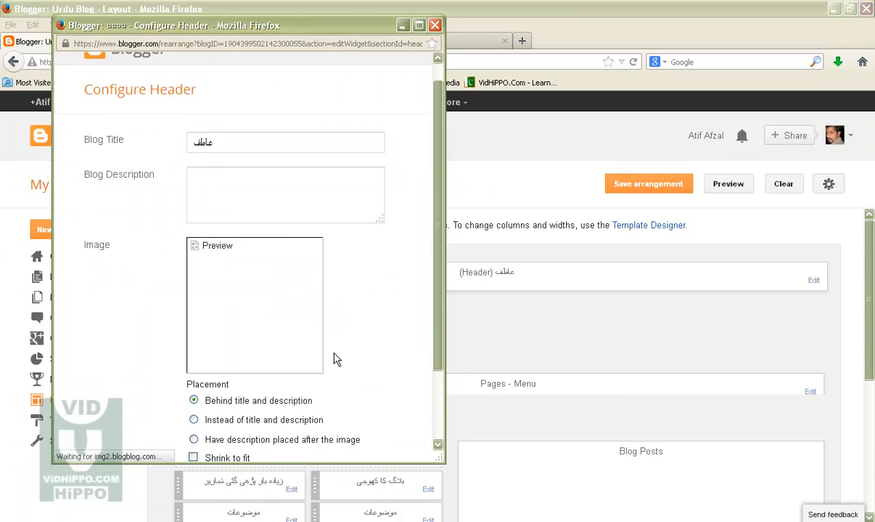
Step: Place the header image instead of title and description, then save the header and the layout arrangement
{"action": "scroll", "coordinate": [336, 360], "scroll_direction": "down", "scroll_amount": 3}
{"action": "left_click", "coordinate": [194, 334]}
{"action": "left_click", "coordinate": [108, 430]}
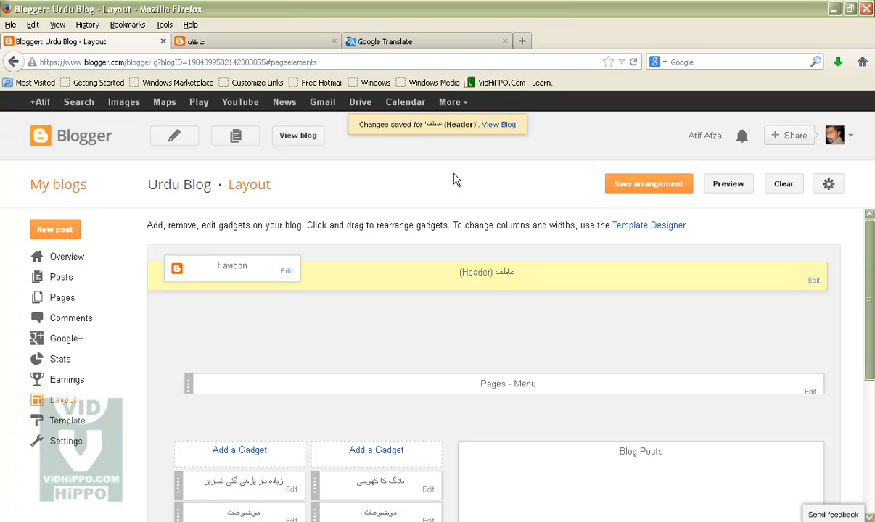
{"action": "left_click", "coordinate": [646, 189]}
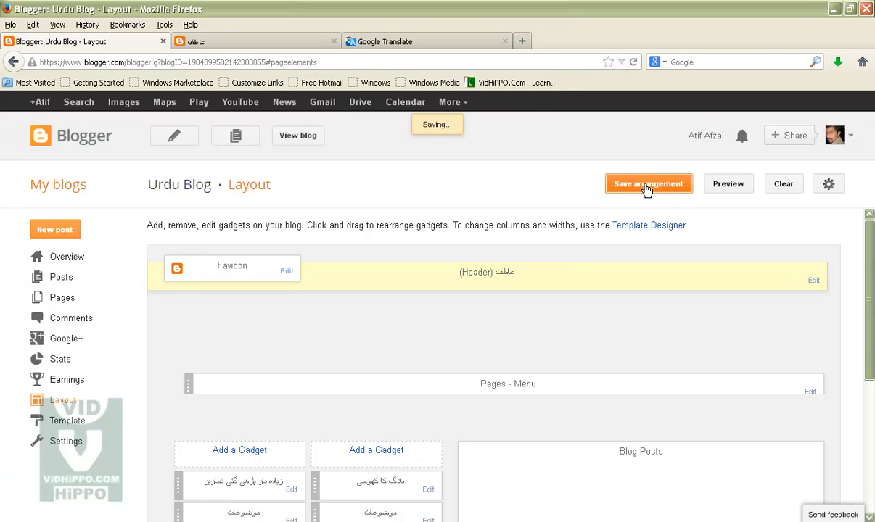
Step: Reload the blog and examine its header logo, post area and sidebars
{"action": "left_click", "coordinate": [244, 45]}
{"action": "left_click", "coordinate": [247, 62]}
{"action": "key", "text": "Return"}
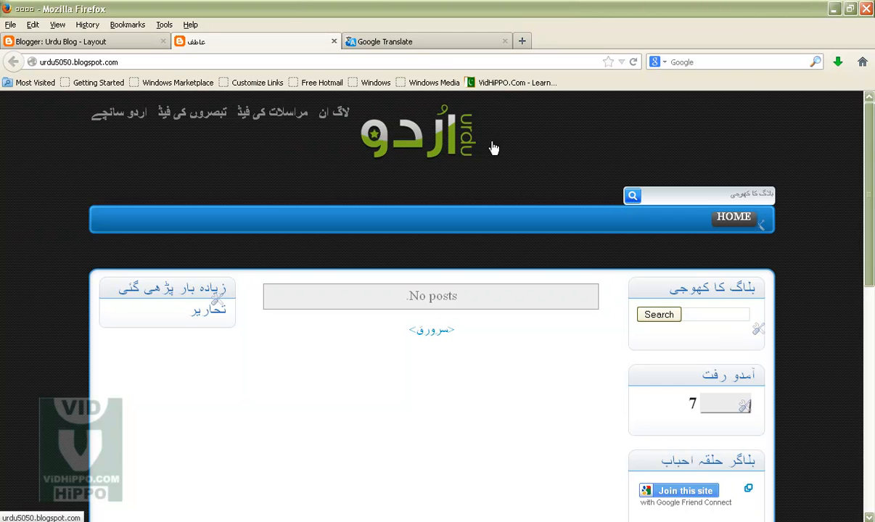
{"action": "left_click", "coordinate": [394, 40]}
{"action": "left_click", "coordinate": [183, 45]}
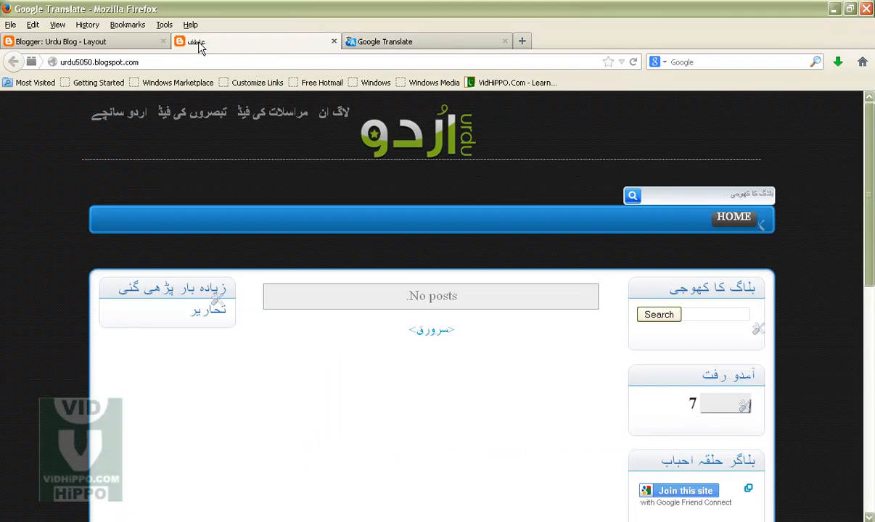
{"action": "left_click", "coordinate": [113, 43]}
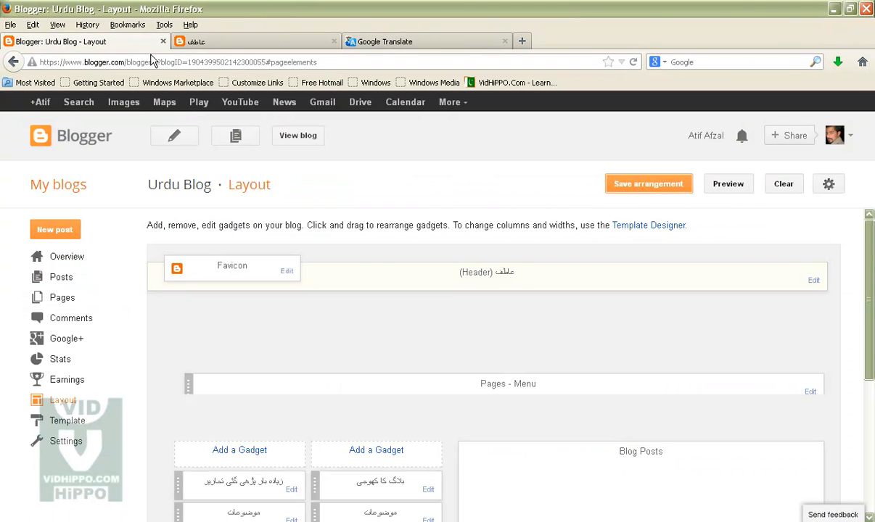
{"action": "left_click", "coordinate": [241, 44]}
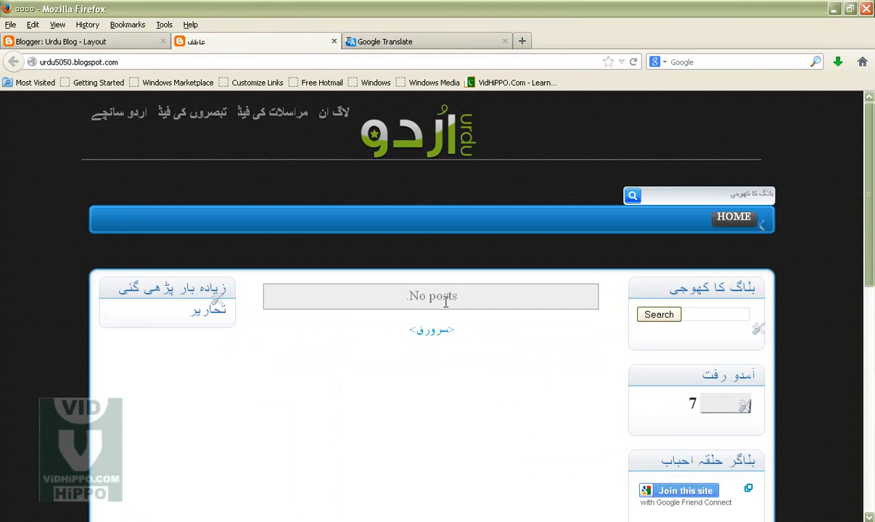
{"action": "scroll", "coordinate": [428, 312], "scroll_direction": "down", "scroll_amount": 2}
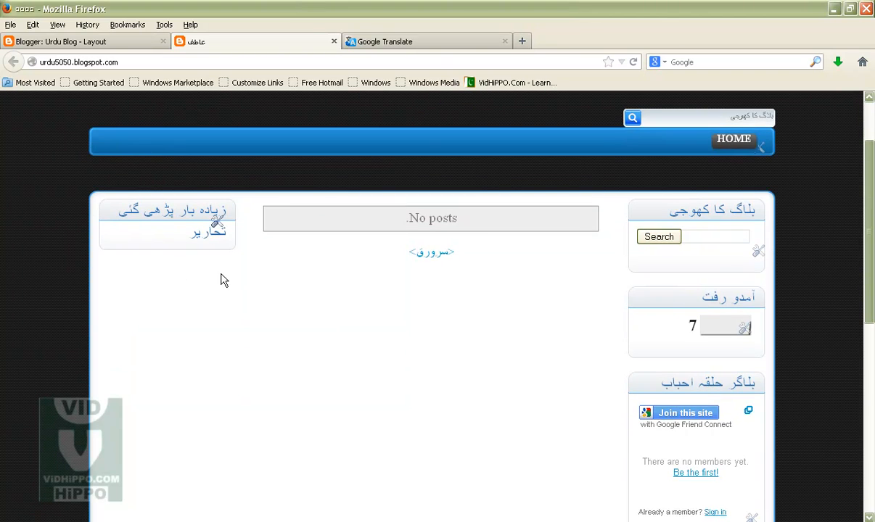
{"action": "scroll", "coordinate": [450, 352], "scroll_direction": "up", "scroll_amount": 2}
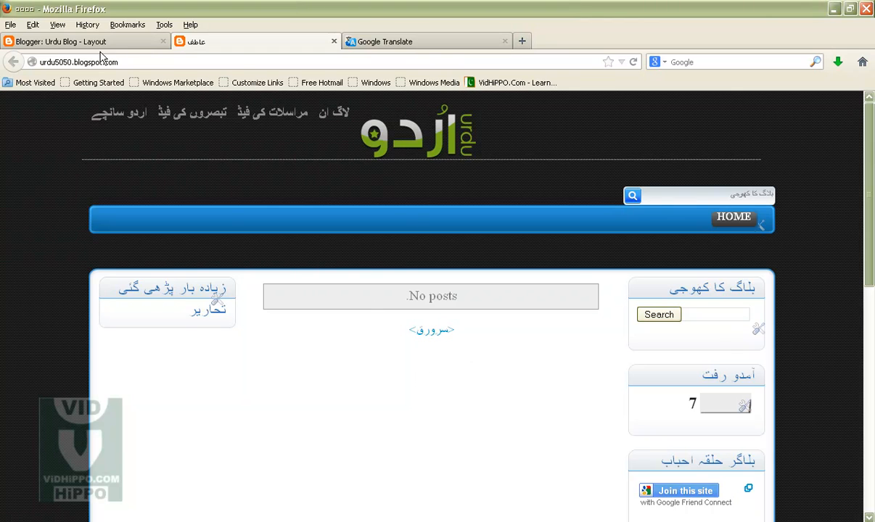
Step: Search google.com.pk for "bbc urdu" in a new tab, open the BBC Urdu site and look through its front page
{"action": "left_click", "coordinate": [522, 41]}
{"action": "type", "text": "google.com.pk/"}
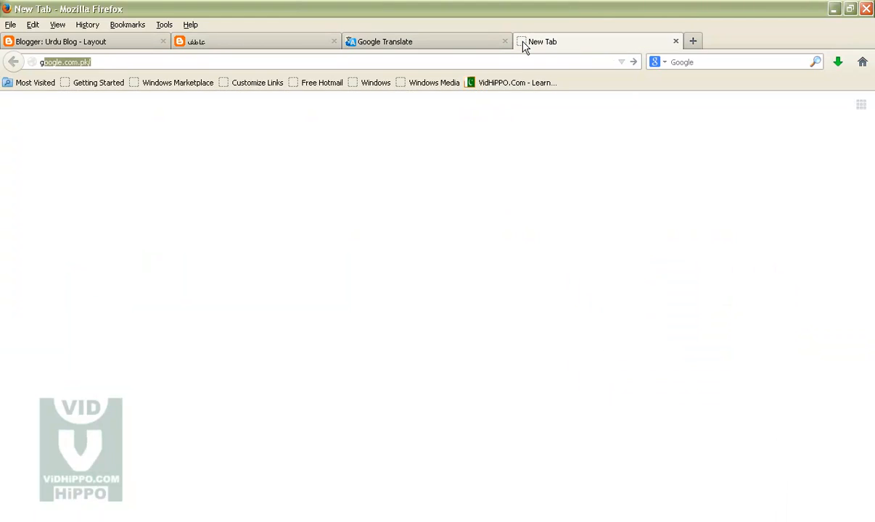
{"action": "key", "text": "Return"}
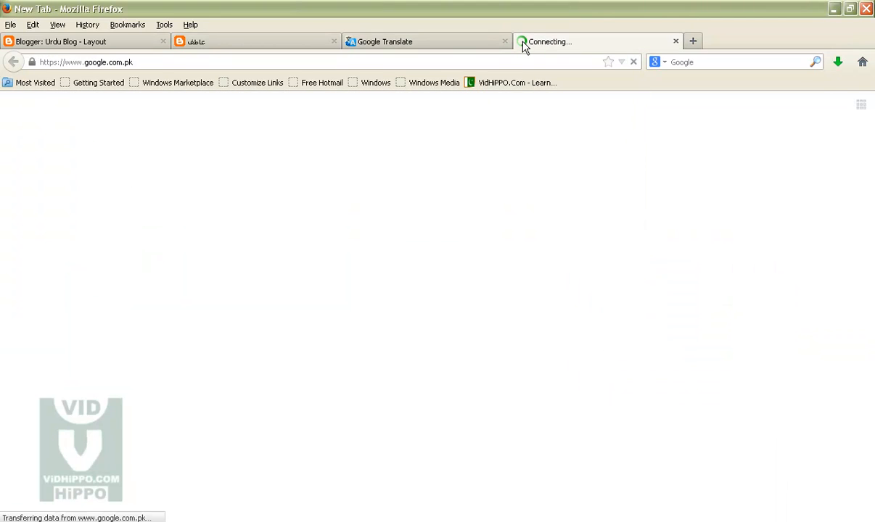
{"action": "type", "text": "bbc urdu"}
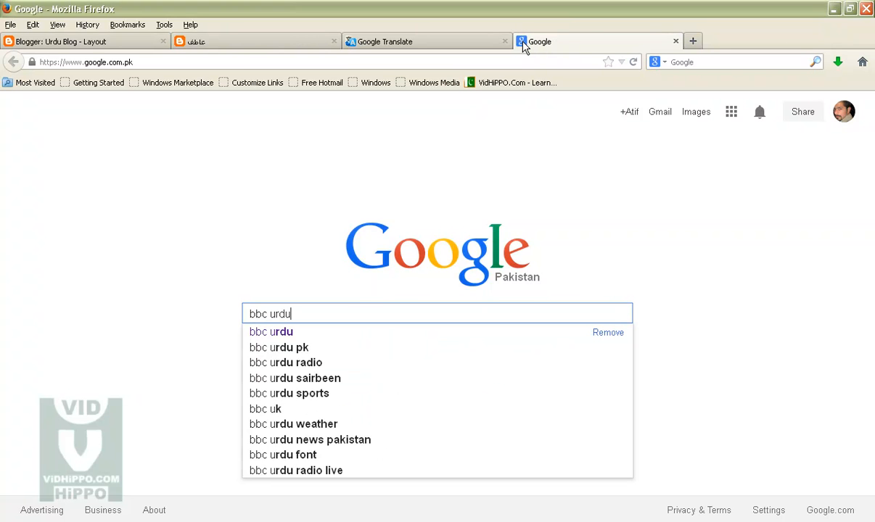
{"action": "key", "text": "Return"}
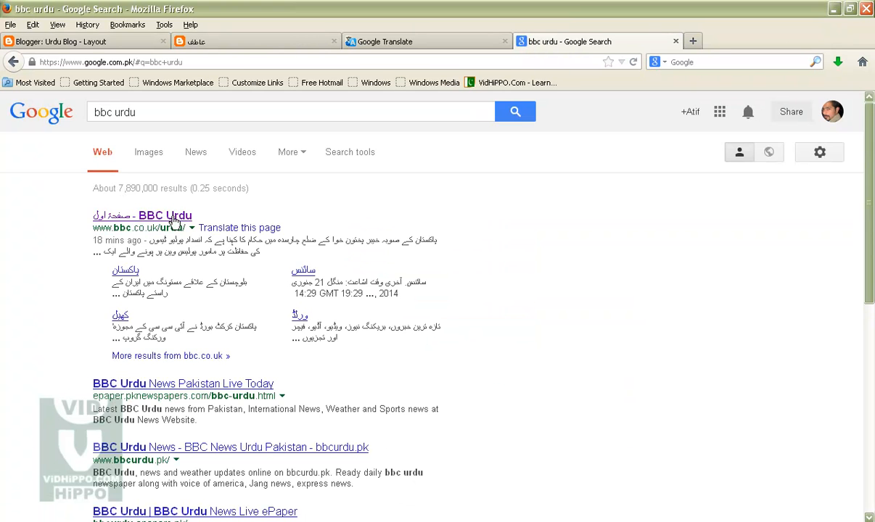
{"action": "left_click", "coordinate": [172, 217]}
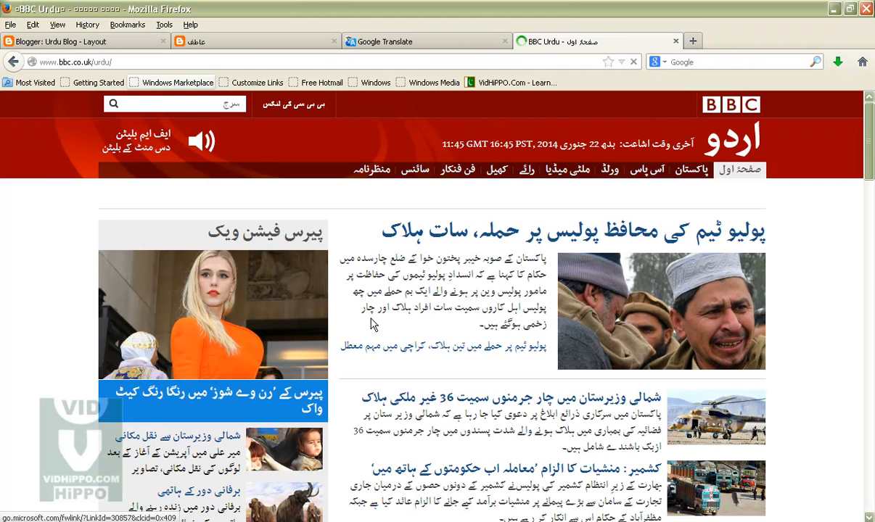
{"action": "scroll", "coordinate": [372, 321], "scroll_direction": "down", "scroll_amount": 3}
{"action": "scroll", "coordinate": [371, 317], "scroll_direction": "down", "scroll_amount": 6}
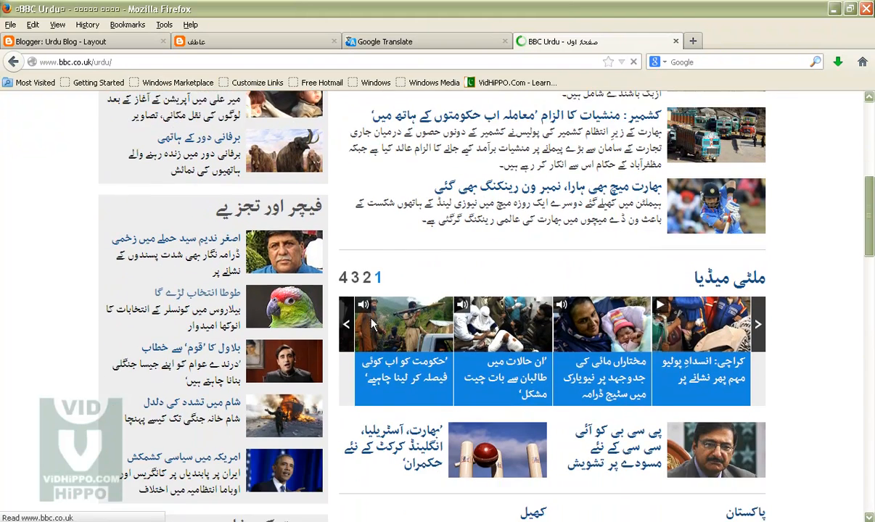
Step: Start a new post on the Urdu blog
{"action": "left_click", "coordinate": [112, 42]}
{"action": "left_click", "coordinate": [58, 229]}
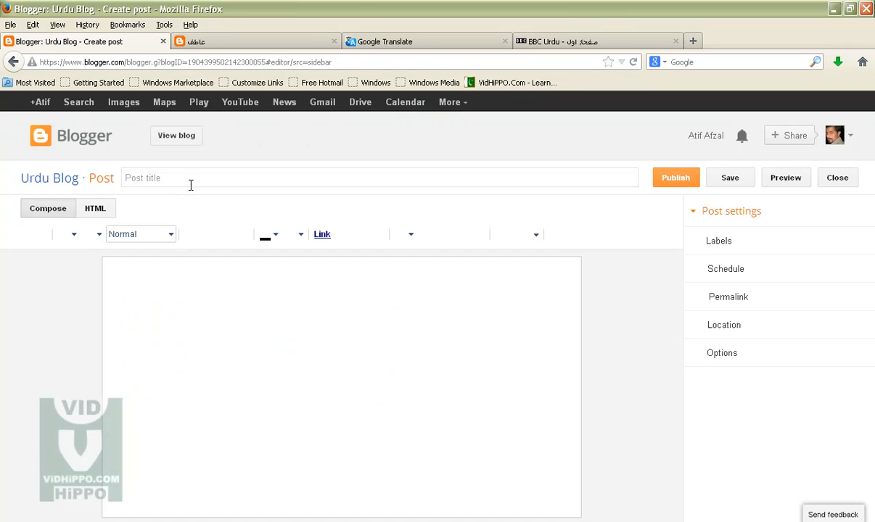
{"action": "left_click", "coordinate": [174, 177]}
{"action": "left_click", "coordinate": [193, 315]}
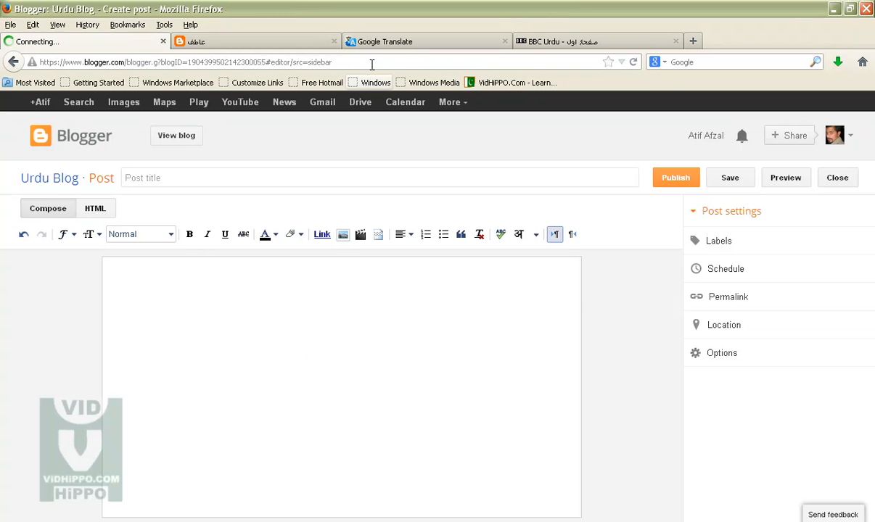
Step: Open the BBC Urdu article about the parrot candidate and copy its headline into the new post's title
{"action": "left_click", "coordinate": [529, 42]}
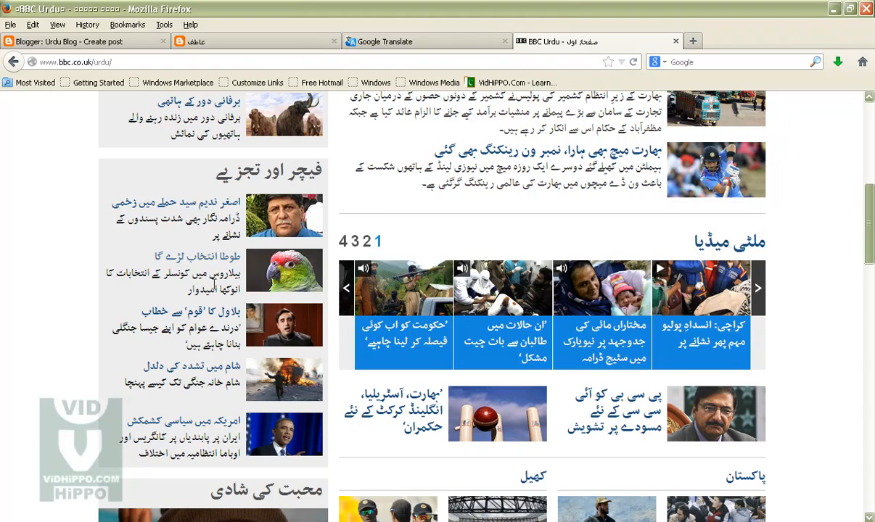
{"action": "left_click", "coordinate": [208, 259]}
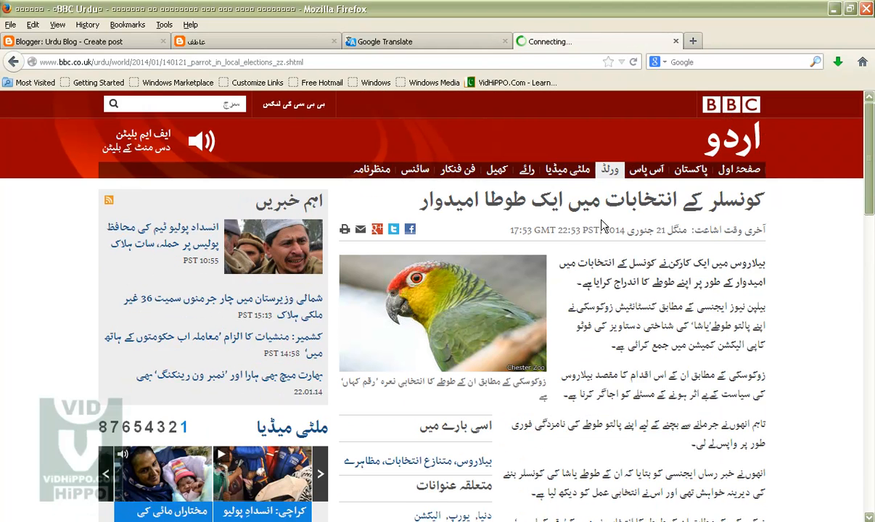
{"action": "left_click_drag", "start_coordinate": [418, 210], "coordinate": [758, 197]}
{"action": "right_click", "coordinate": [755, 203]}
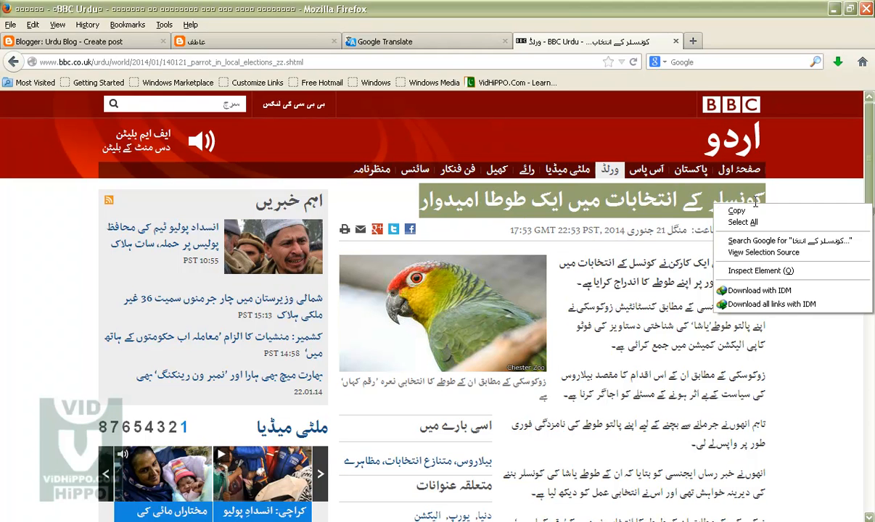
{"action": "left_click", "coordinate": [755, 207]}
{"action": "left_click", "coordinate": [69, 42]}
{"action": "left_click", "coordinate": [151, 178]}
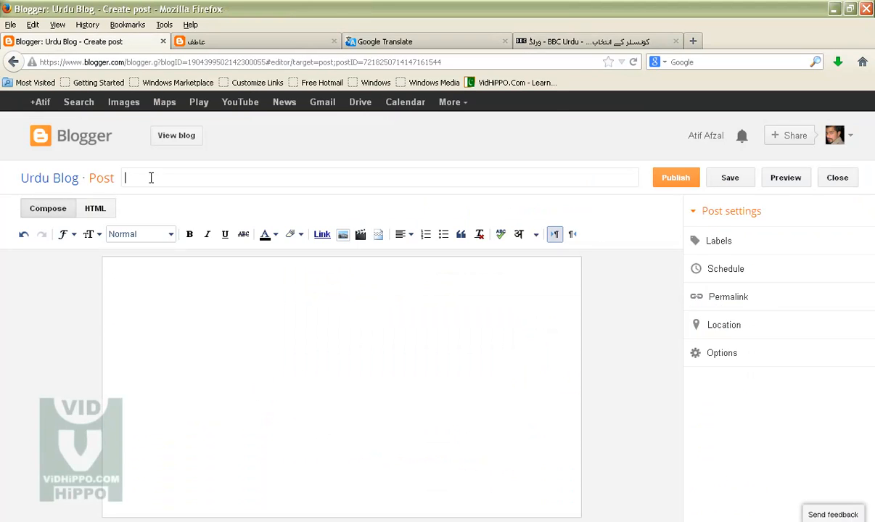
{"action": "right_click", "coordinate": [150, 178]}
{"action": "left_click", "coordinate": [172, 225]}
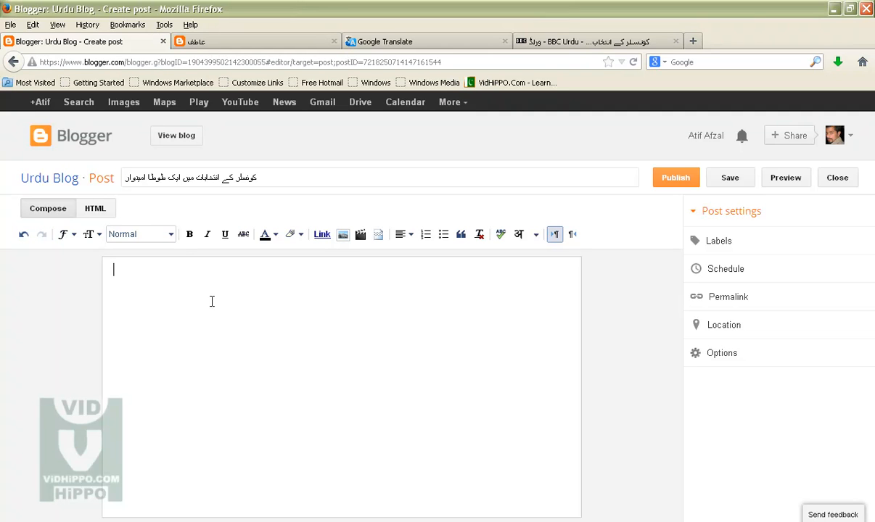
Step: Set the empty post body's text direction to right-to-left
{"action": "left_click", "coordinate": [572, 236]}
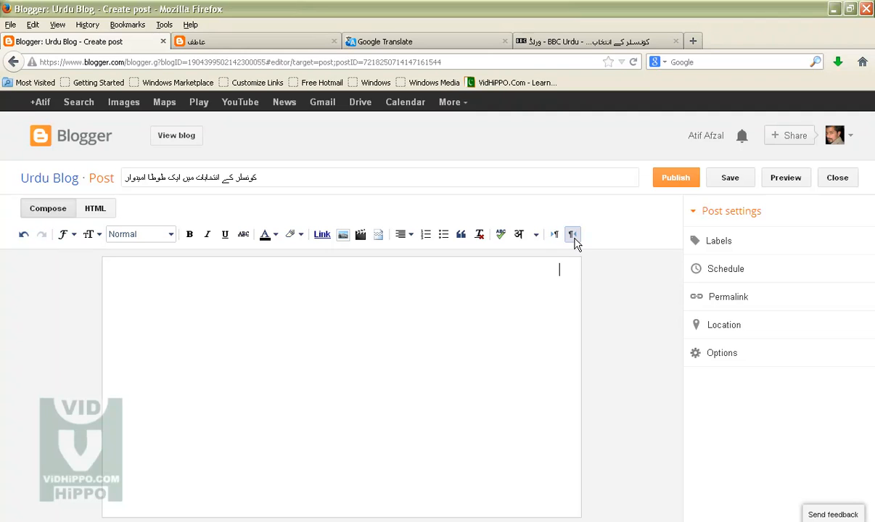
{"action": "left_click", "coordinate": [554, 235]}
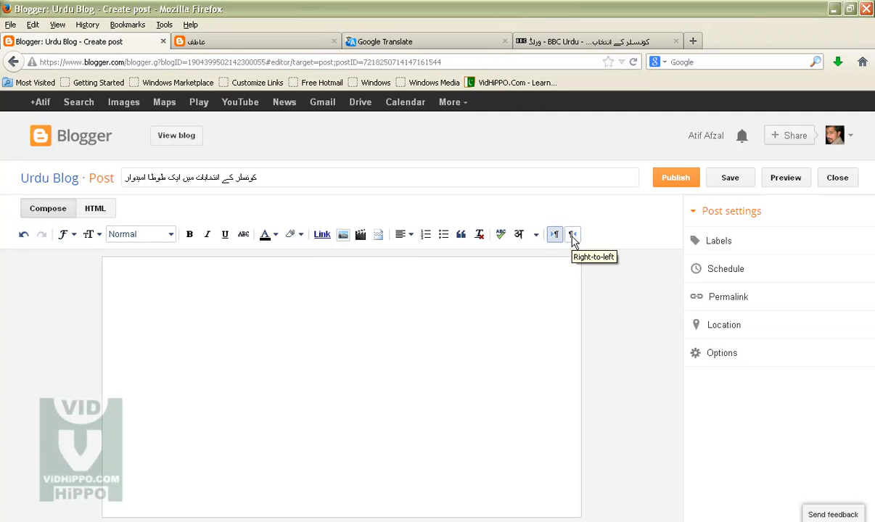
{"action": "left_click", "coordinate": [572, 235]}
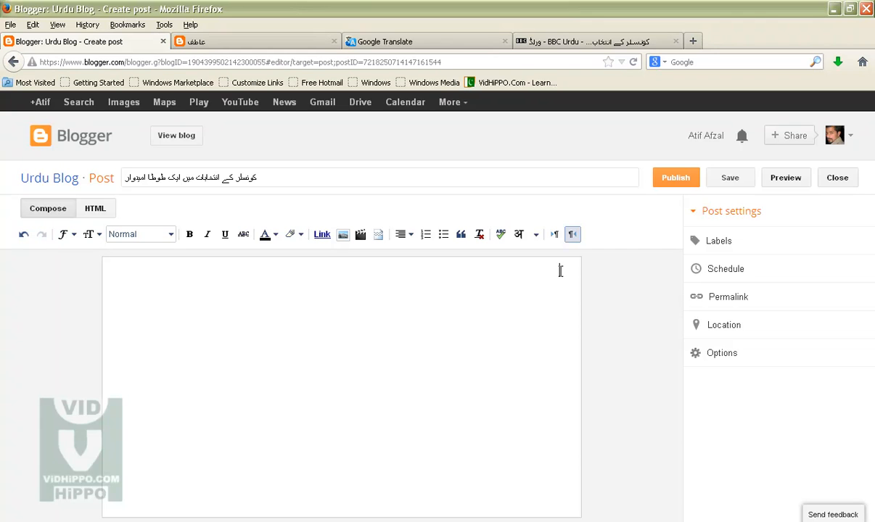
Step: Copy the first two paragraphs of the BBC Urdu parrot article into the post body
{"action": "left_click", "coordinate": [581, 44]}
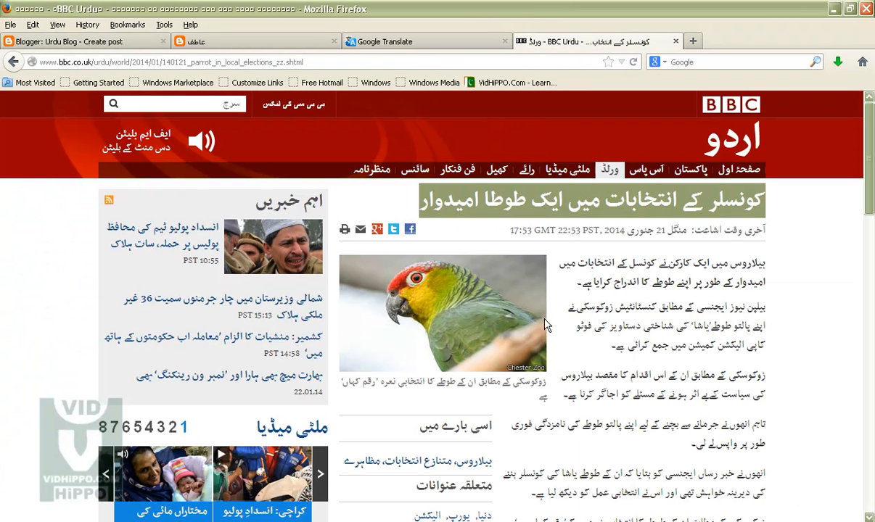
{"action": "left_click_drag", "start_coordinate": [613, 351], "coordinate": [763, 262]}
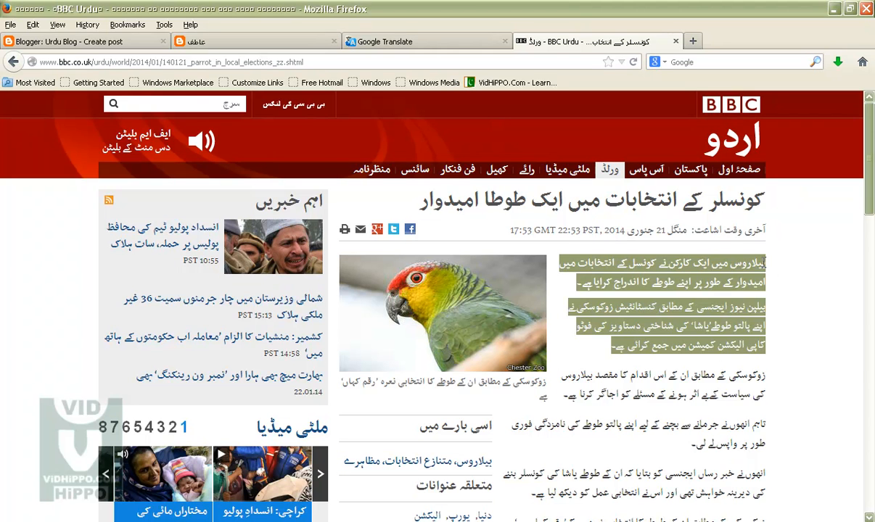
{"action": "right_click", "coordinate": [757, 263]}
{"action": "left_click", "coordinate": [681, 261]}
{"action": "left_click", "coordinate": [241, 41]}
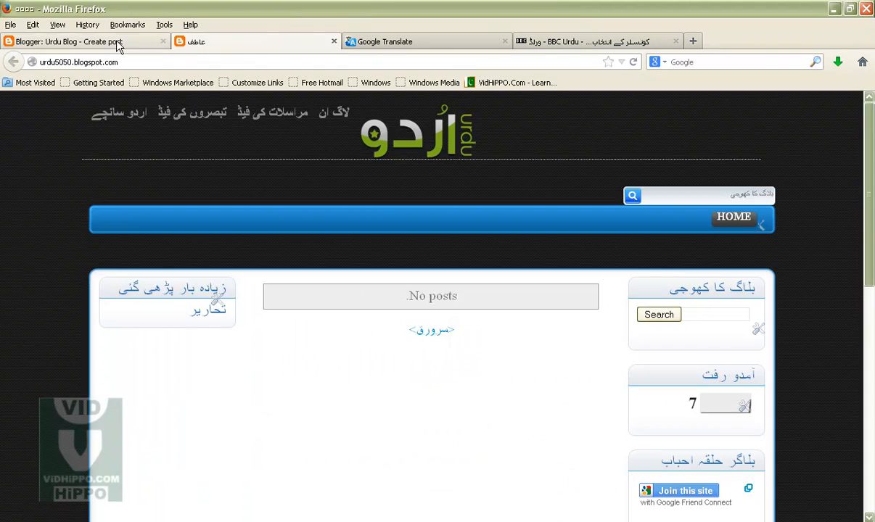
{"action": "left_click", "coordinate": [112, 41]}
{"action": "right_click", "coordinate": [424, 325]}
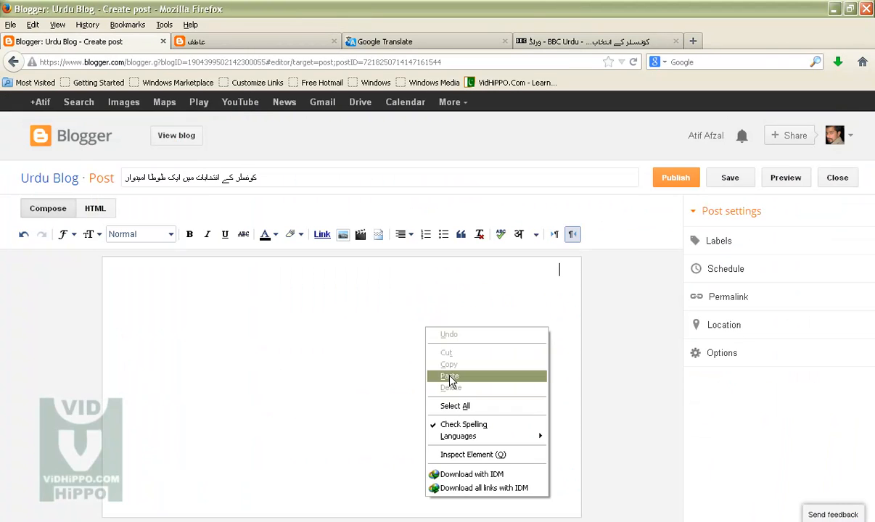
{"action": "left_click", "coordinate": [449, 375]}
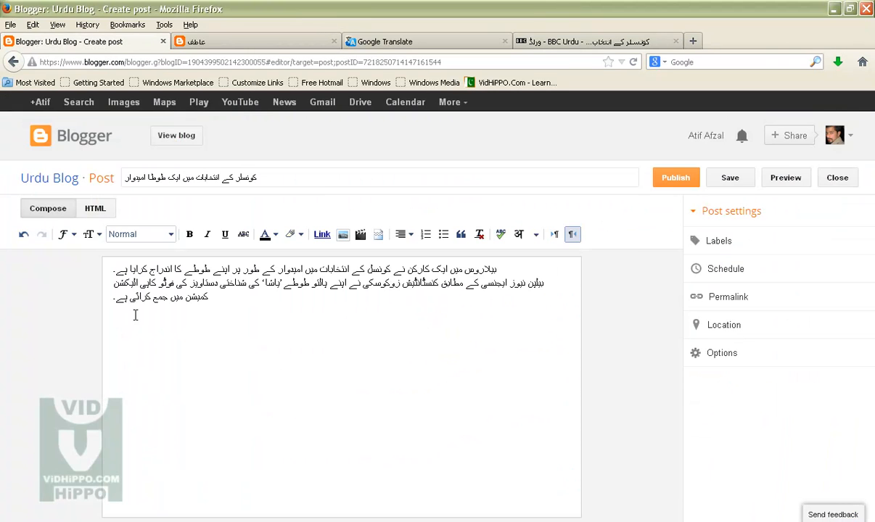
Step: Set both pasted paragraphs to left-to-right direction and format them as Heading
{"action": "left_click_drag", "start_coordinate": [112, 299], "coordinate": [504, 267]}
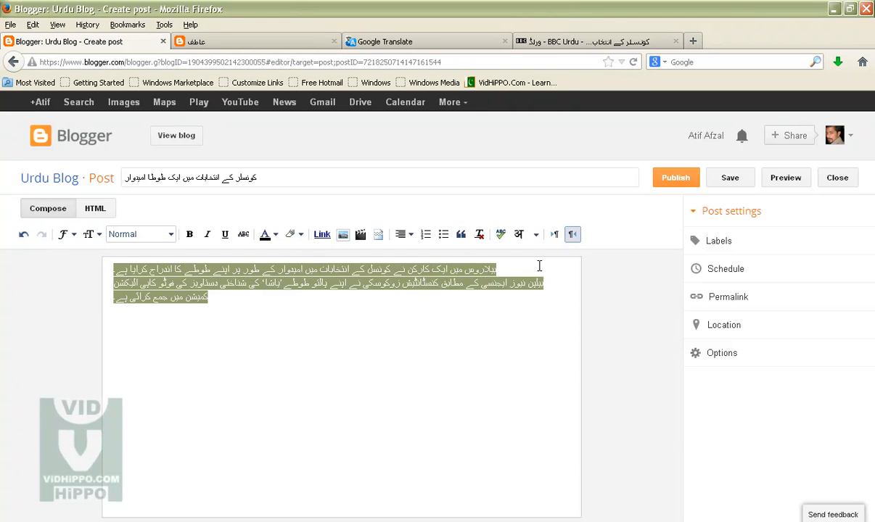
{"action": "left_click", "coordinate": [554, 234]}
{"action": "left_click", "coordinate": [172, 234]}
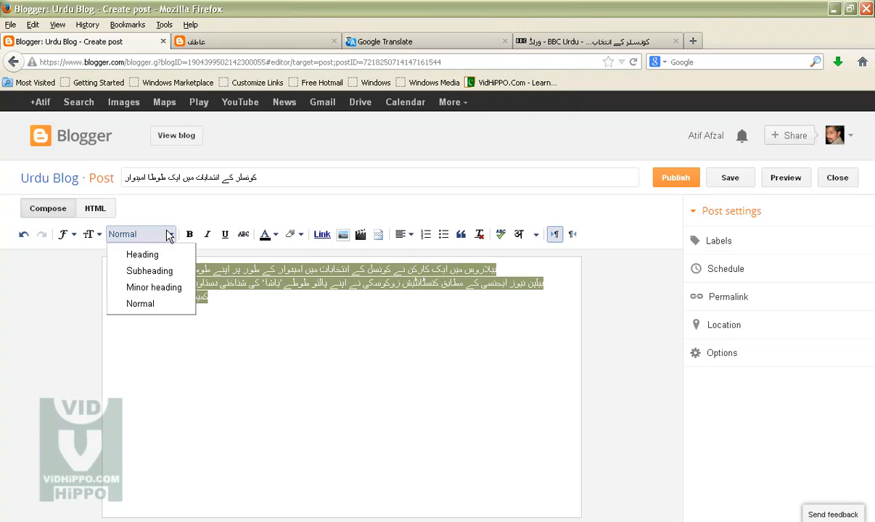
{"action": "left_click", "coordinate": [142, 255]}
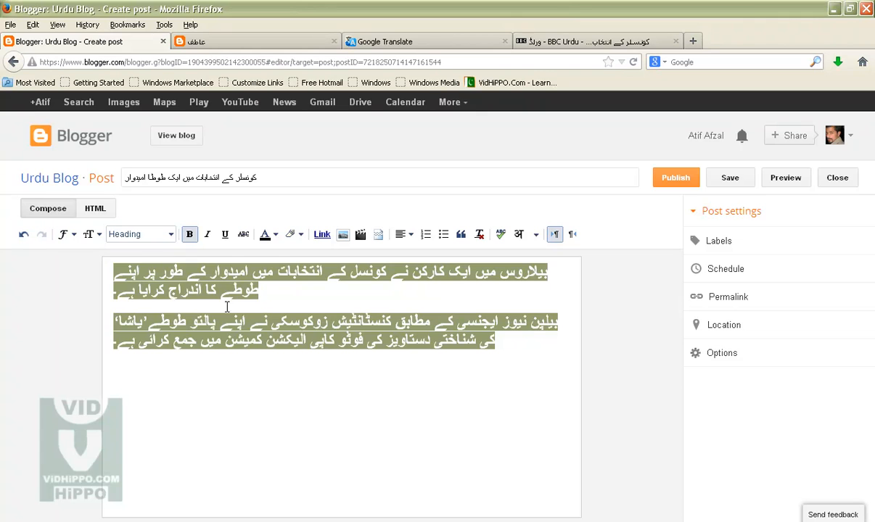
Step: Format only the second paragraph of the post as Normal
{"action": "left_click", "coordinate": [242, 288]}
{"action": "left_click_drag", "start_coordinate": [112, 295], "coordinate": [557, 265]}
{"action": "left_click_drag", "start_coordinate": [106, 328], "coordinate": [555, 316]}
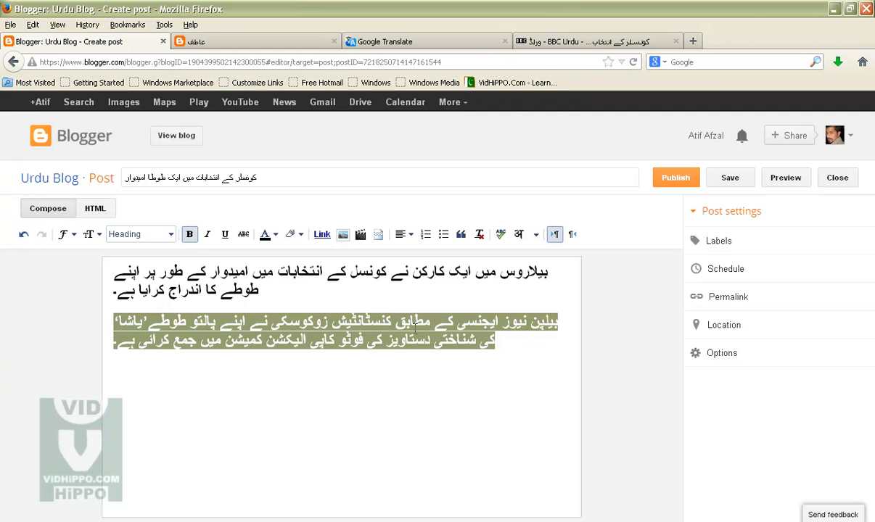
{"action": "left_click", "coordinate": [170, 234]}
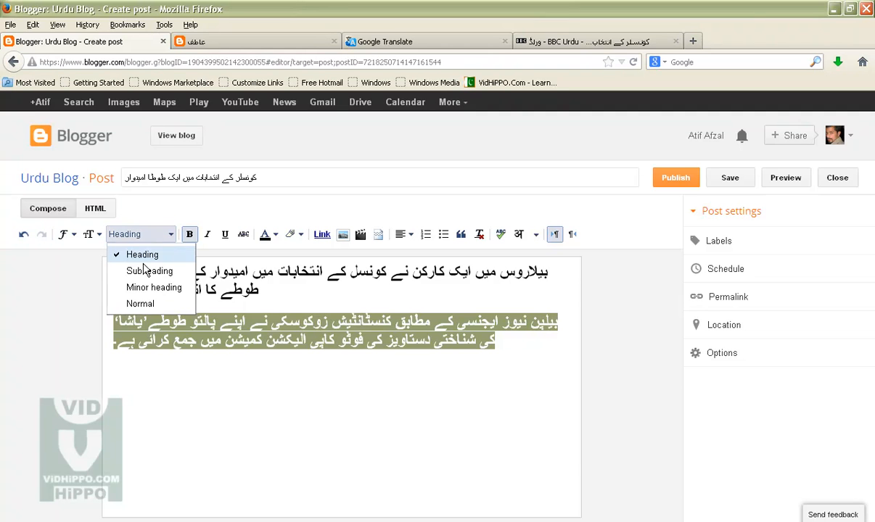
{"action": "left_click", "coordinate": [140, 304]}
{"action": "left_click", "coordinate": [269, 367]}
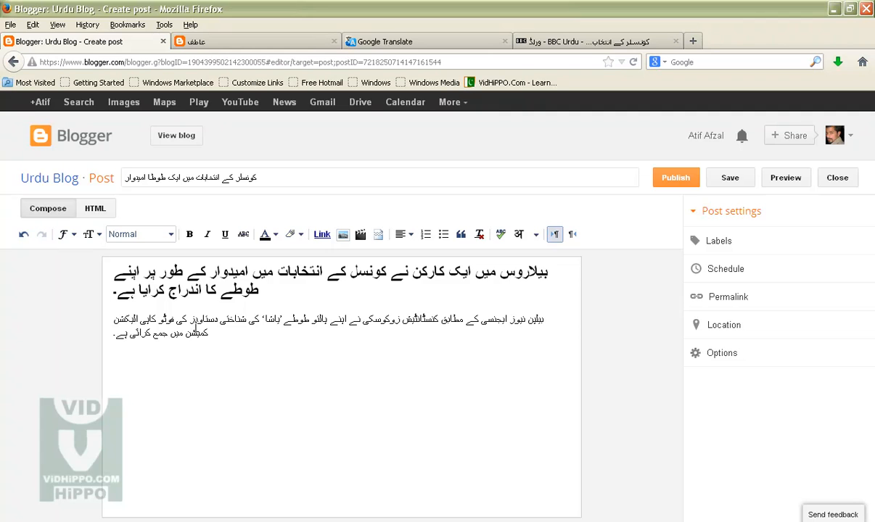
Step: Color the post's first paragraph dark magenta
{"action": "left_click_drag", "start_coordinate": [106, 295], "coordinate": [547, 271]}
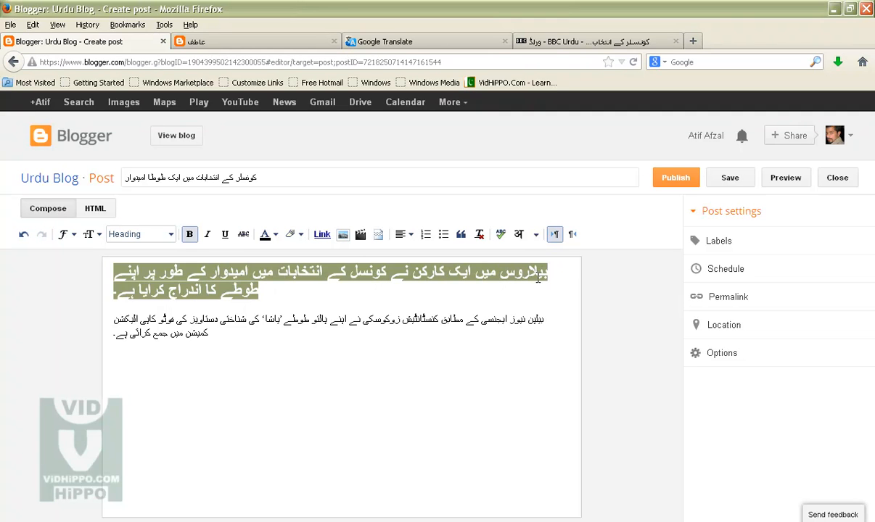
{"action": "left_click", "coordinate": [276, 235]}
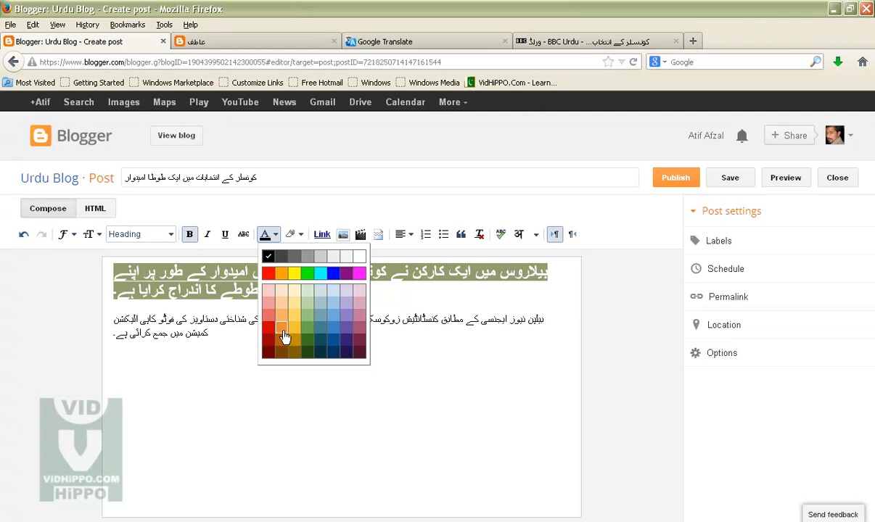
{"action": "left_click", "coordinate": [359, 341]}
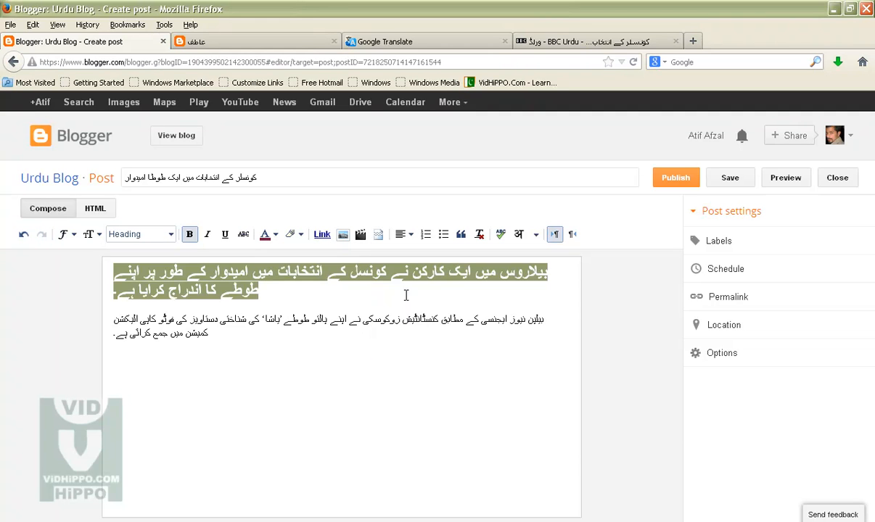
{"action": "left_click", "coordinate": [416, 290]}
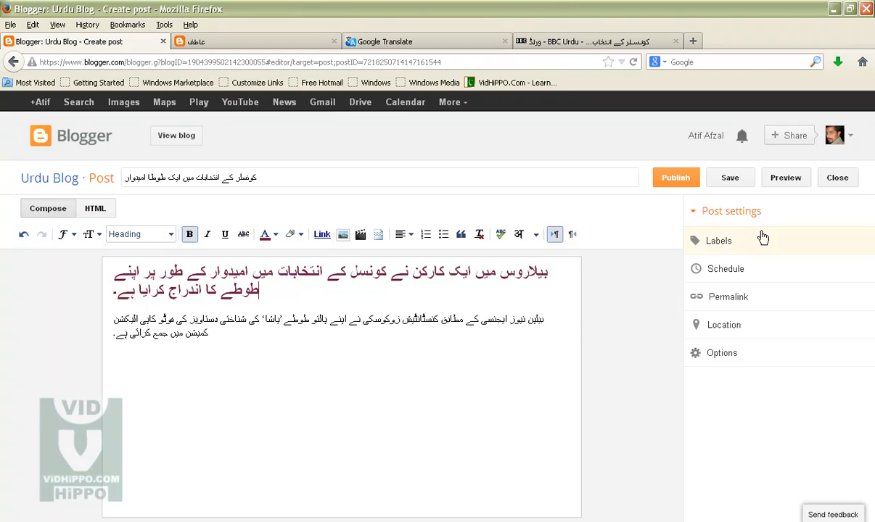
Step: Open the post's labels for editing, then enter "آردو" as the source text in Google Translate and copy it
{"action": "left_click", "coordinate": [728, 248]}
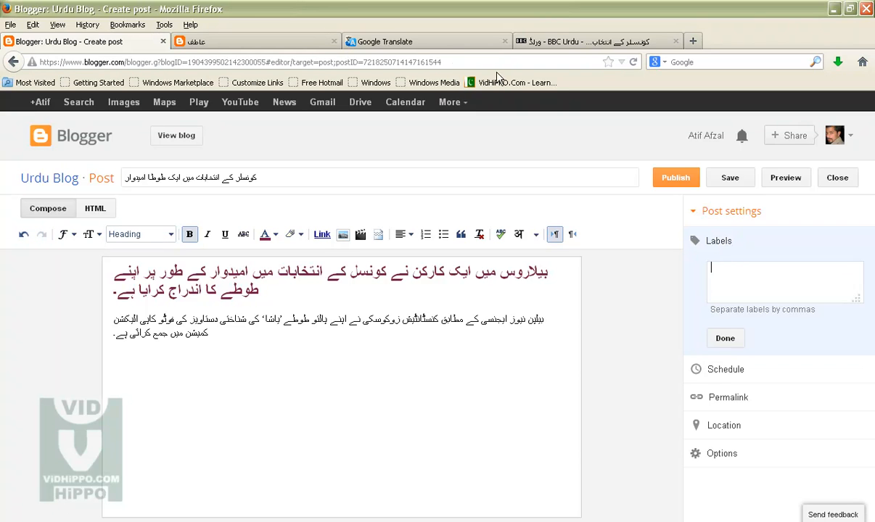
{"action": "left_click", "coordinate": [419, 42]}
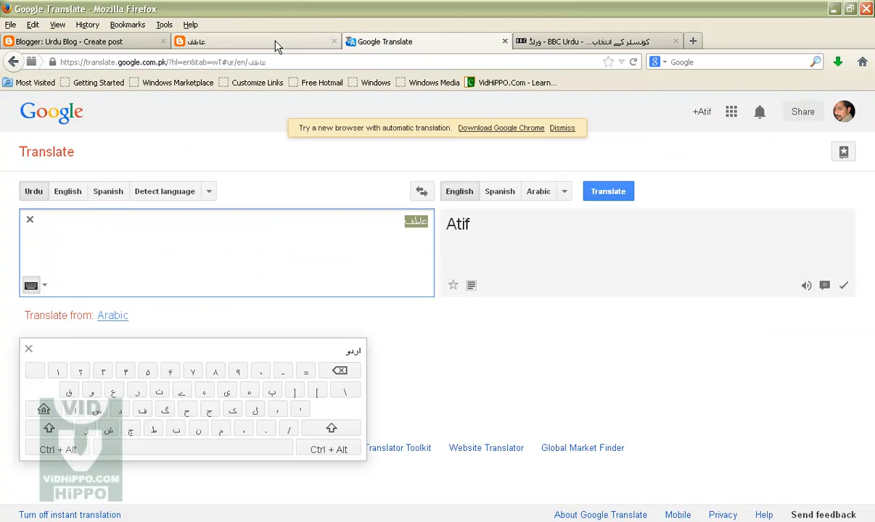
{"action": "left_click", "coordinate": [279, 43]}
{"action": "left_click", "coordinate": [383, 43]}
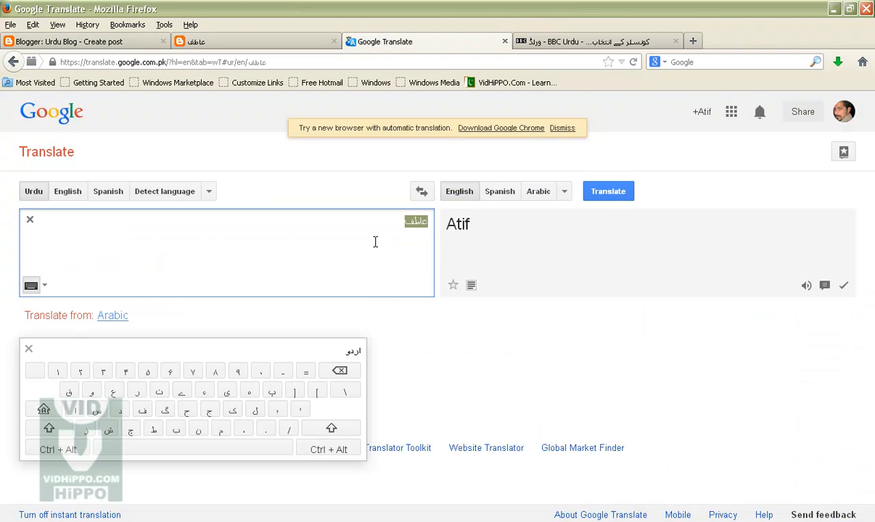
{"action": "key", "text": "BackSpace"}
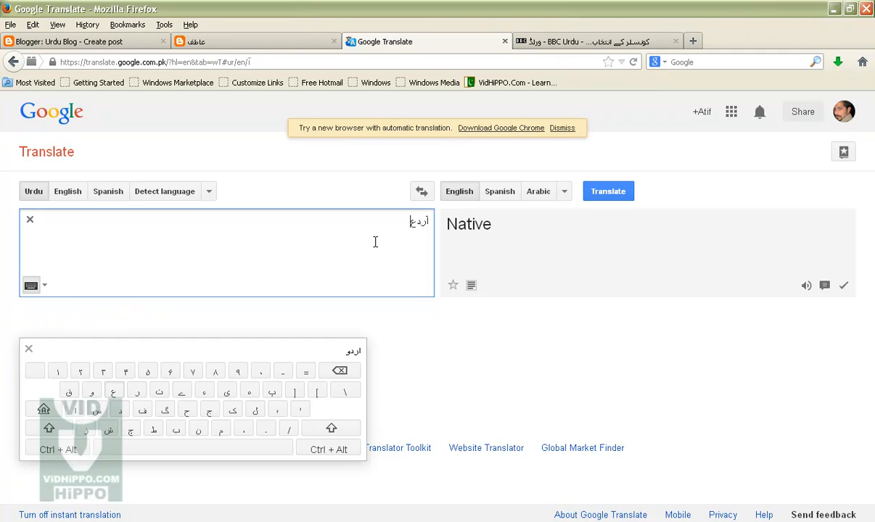
{"action": "key", "text": "BackSpace"}
{"action": "type", "text": "و"}
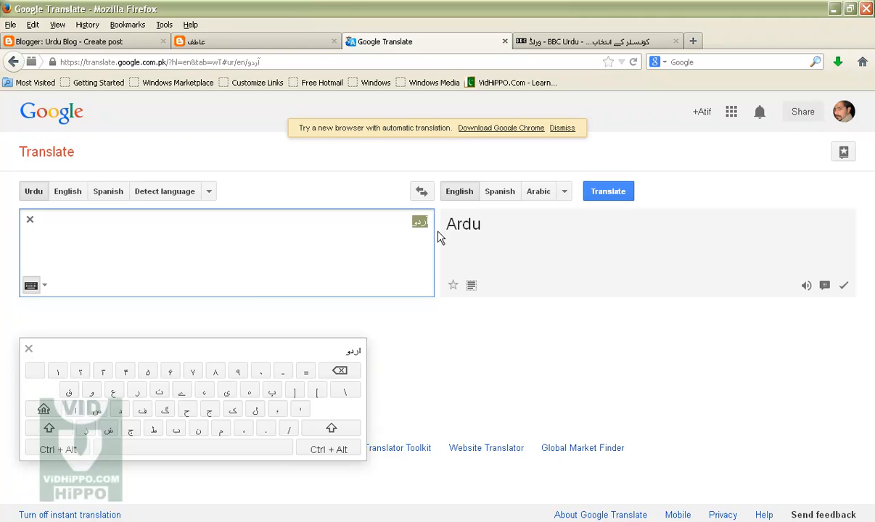
Step: Add the copied word "آردو" as the post's label and publish the post without sharing it on Google+
{"action": "left_click", "coordinate": [544, 41]}
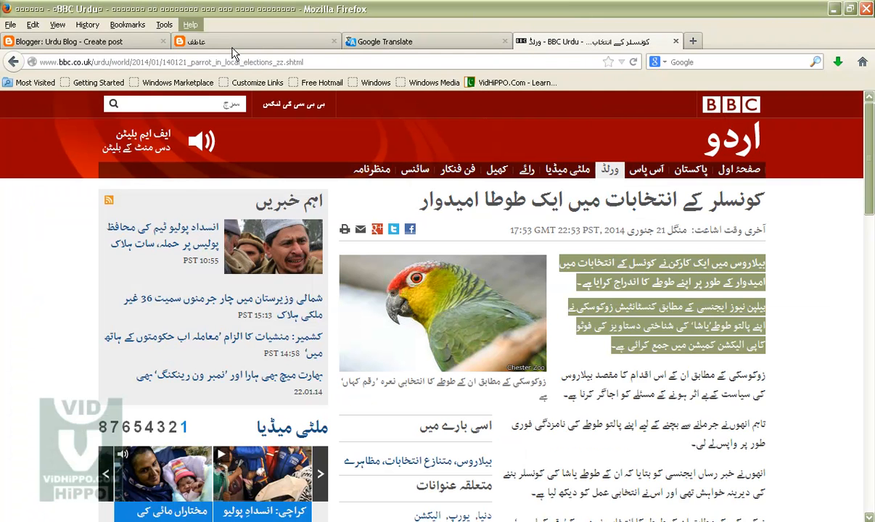
{"action": "left_click", "coordinate": [155, 41]}
{"action": "left_click", "coordinate": [712, 280]}
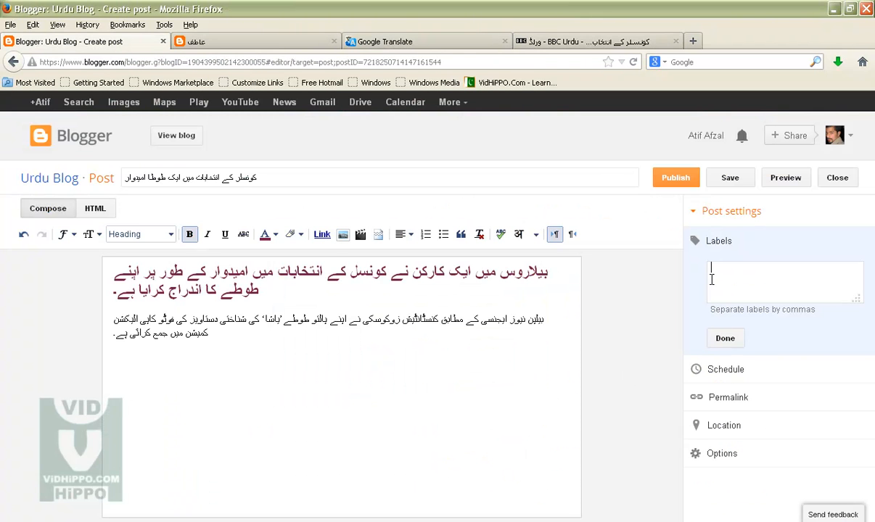
{"action": "right_click", "coordinate": [713, 280]}
{"action": "left_click", "coordinate": [748, 325]}
{"action": "left_click", "coordinate": [725, 338]}
{"action": "left_click", "coordinate": [676, 179]}
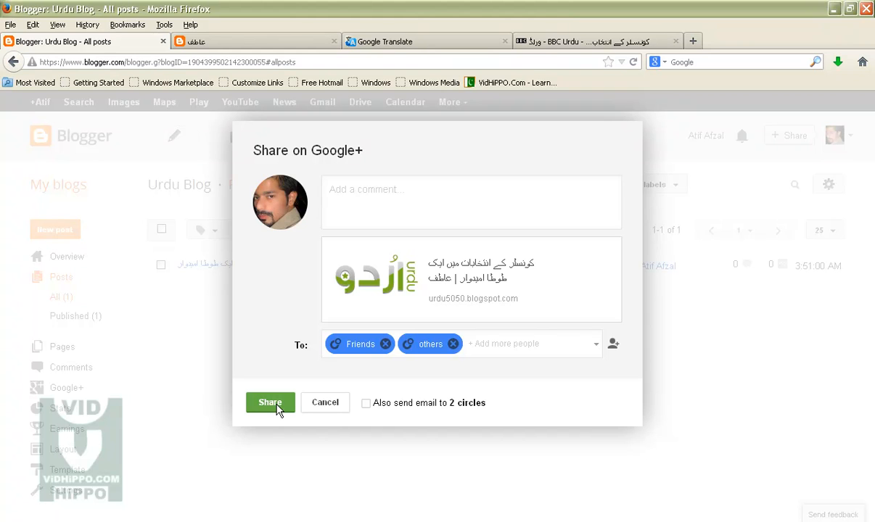
{"action": "left_click", "coordinate": [332, 409]}
Step: Reload urdu5050.blogspot.com and examine the published post and the label entries in the sidebars
{"action": "left_click", "coordinate": [268, 43]}
{"action": "left_click", "coordinate": [151, 63]}
{"action": "key", "text": "Return"}
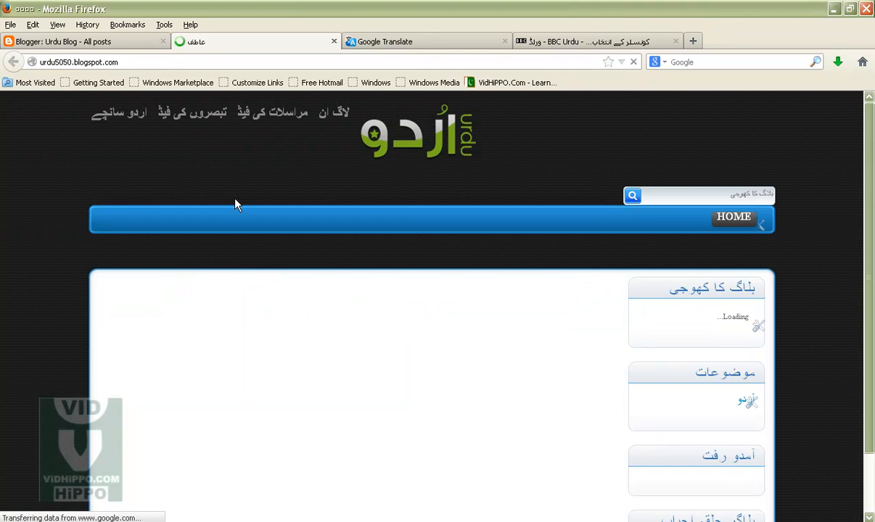
{"action": "scroll", "coordinate": [234, 205], "scroll_direction": "down", "scroll_amount": 2}
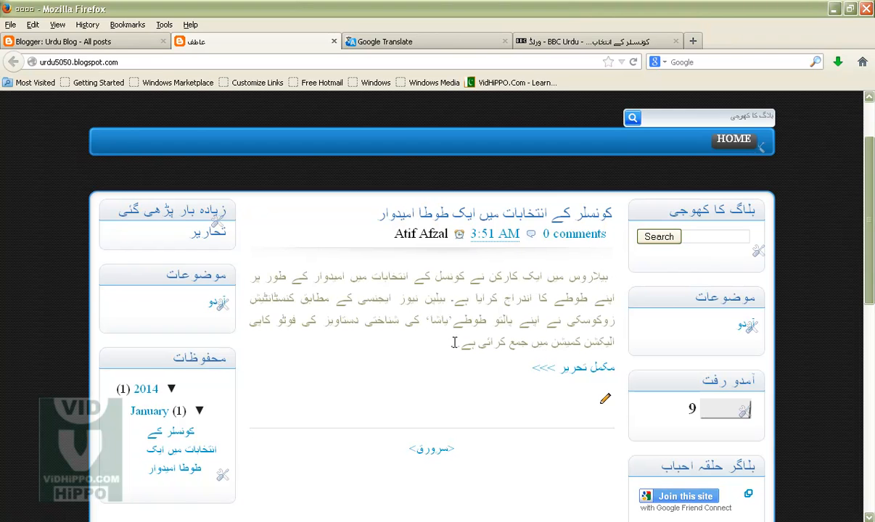
Step: Open the full post from the blog's home page and examine the search and labels gadgets in the right sidebar
{"action": "left_click", "coordinate": [584, 378]}
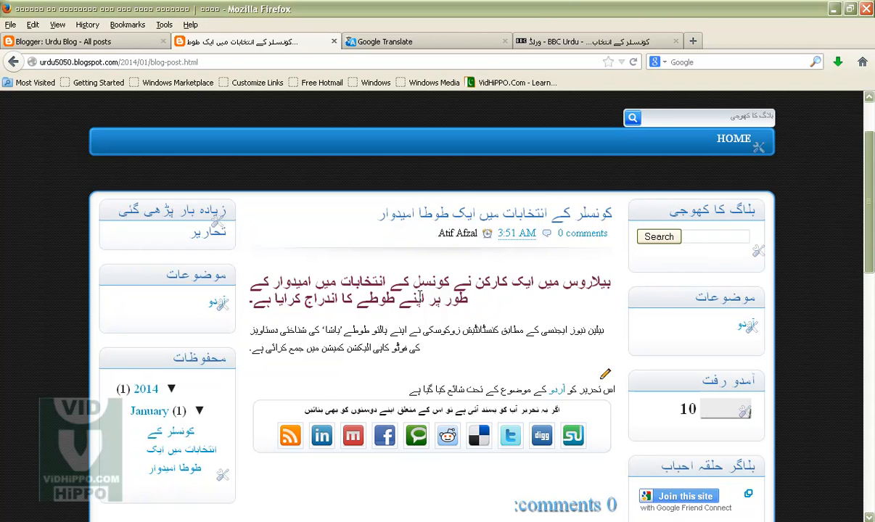
{"action": "left_click_drag", "start_coordinate": [668, 213], "coordinate": [758, 211]}
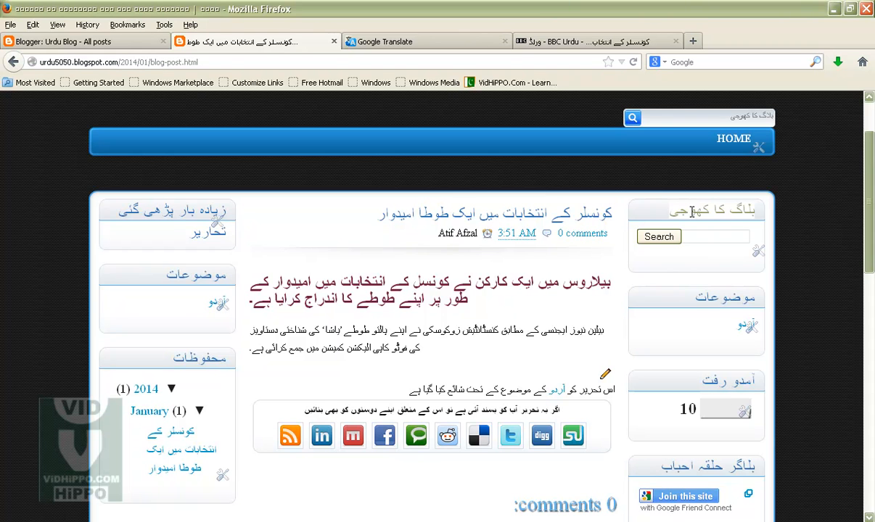
{"action": "left_click", "coordinate": [701, 234]}
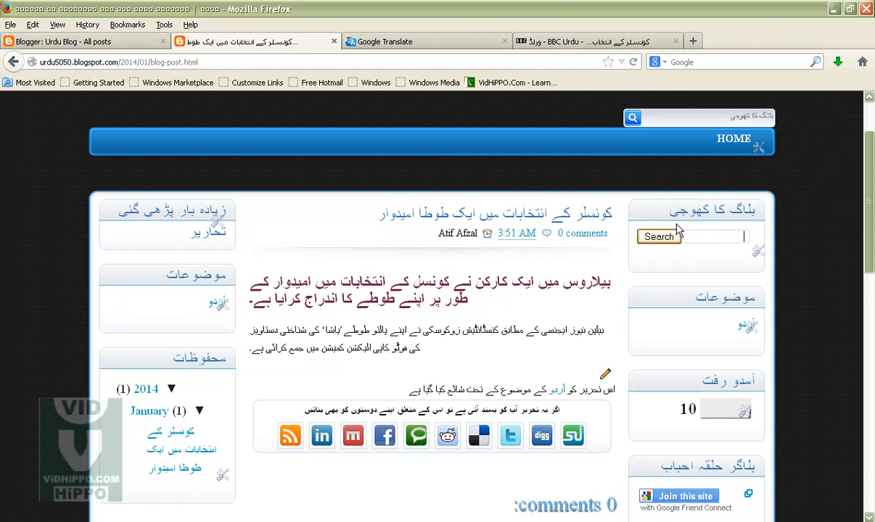
{"action": "left_click_drag", "start_coordinate": [688, 299], "coordinate": [755, 296]}
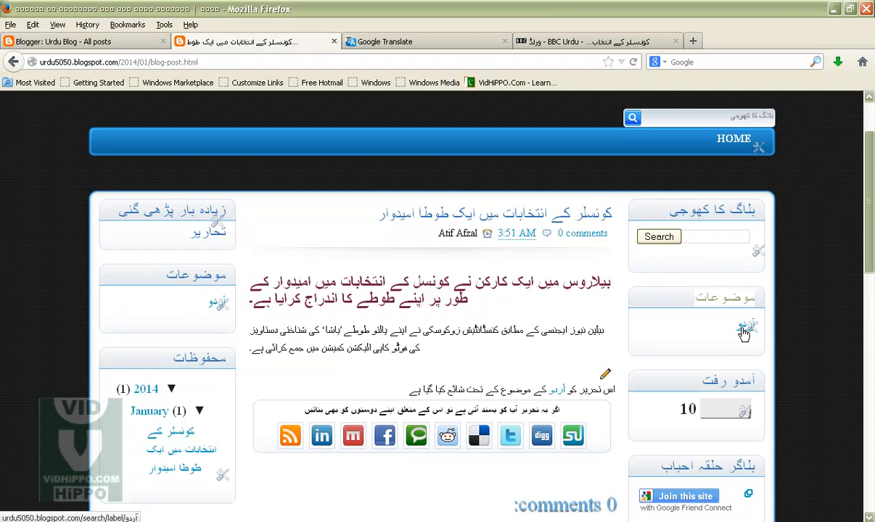
Step: Remove the duplicate "موضوعات" labels gadget from the blog's left sidebar and confirm the removal
{"action": "scroll", "coordinate": [670, 351], "scroll_direction": "down", "scroll_amount": 2}
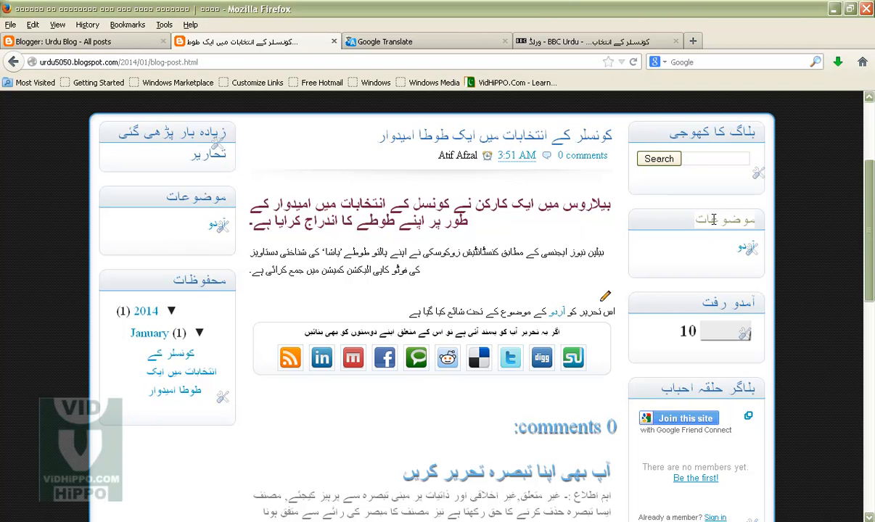
{"action": "left_click", "coordinate": [219, 227]}
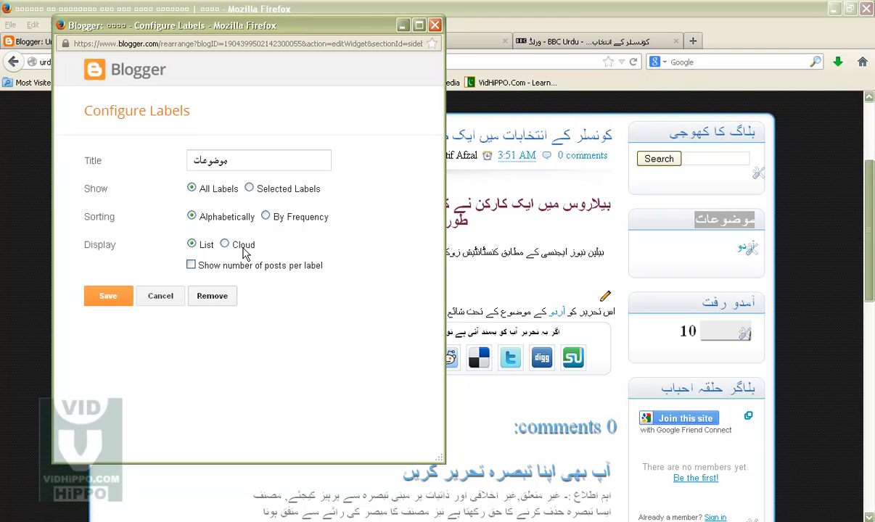
{"action": "left_click", "coordinate": [207, 296]}
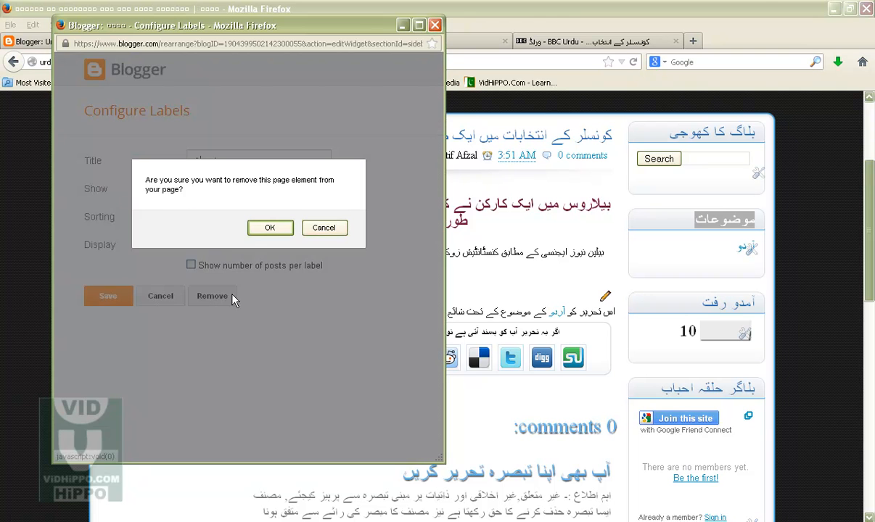
{"action": "left_click", "coordinate": [256, 231]}
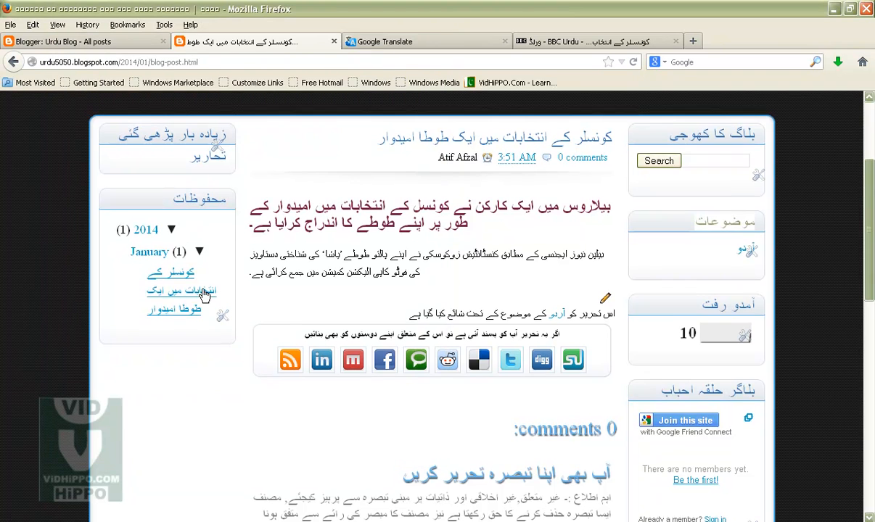
Step: Examine the popular posts gadget's heading in the left sidebar and the comment section below the post
{"action": "scroll", "coordinate": [206, 294], "scroll_direction": "up", "scroll_amount": 2}
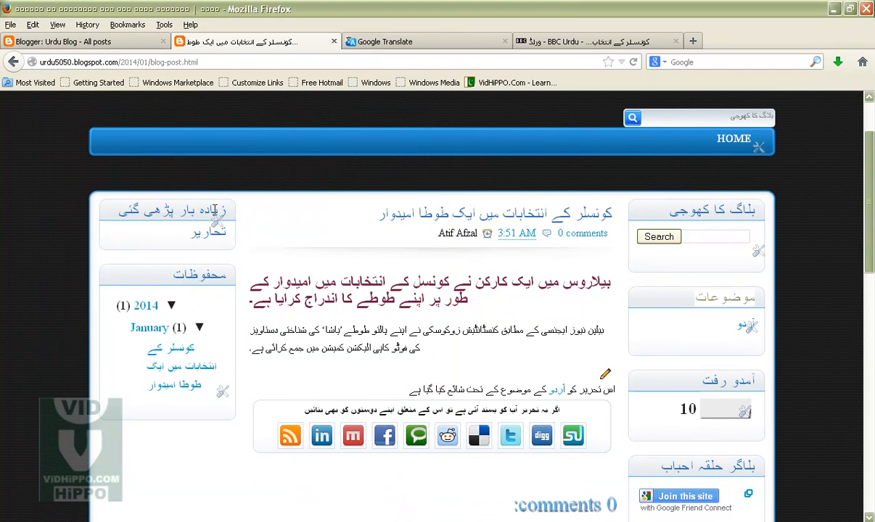
{"action": "left_click_drag", "start_coordinate": [120, 211], "coordinate": [229, 216]}
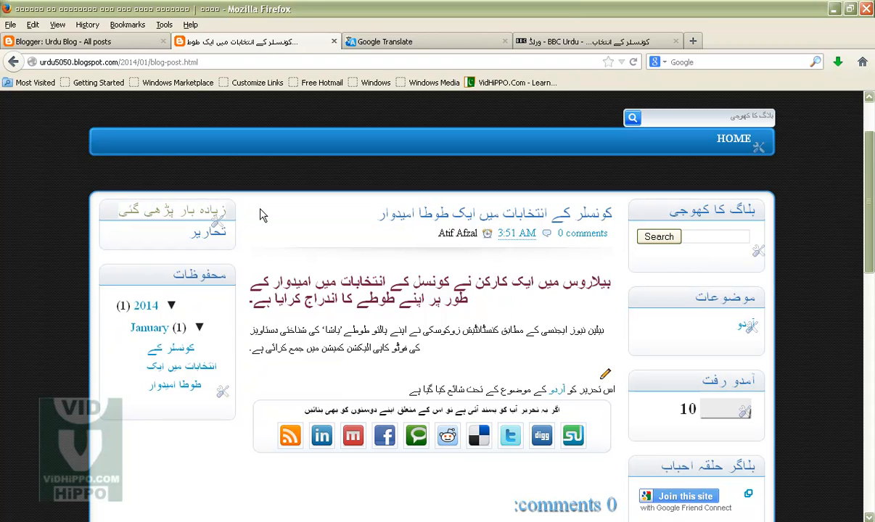
{"action": "left_click", "coordinate": [263, 216]}
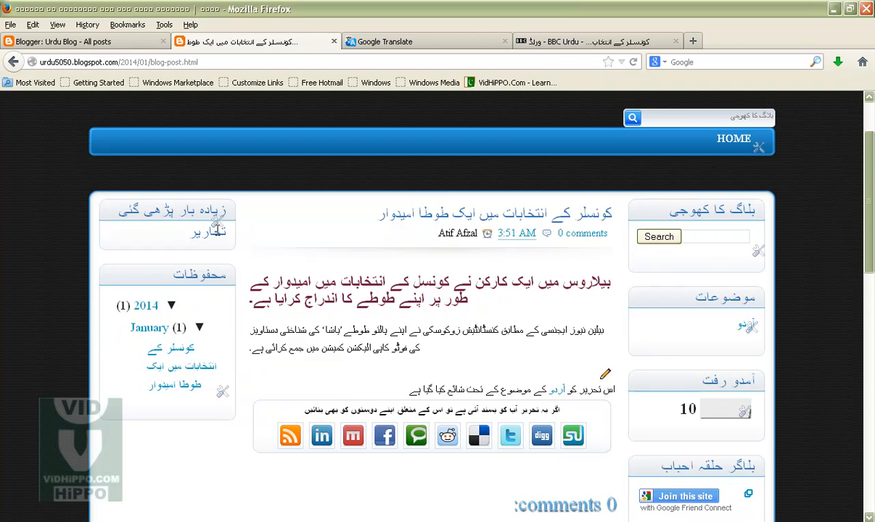
{"action": "scroll", "coordinate": [203, 344], "scroll_direction": "down", "scroll_amount": 4}
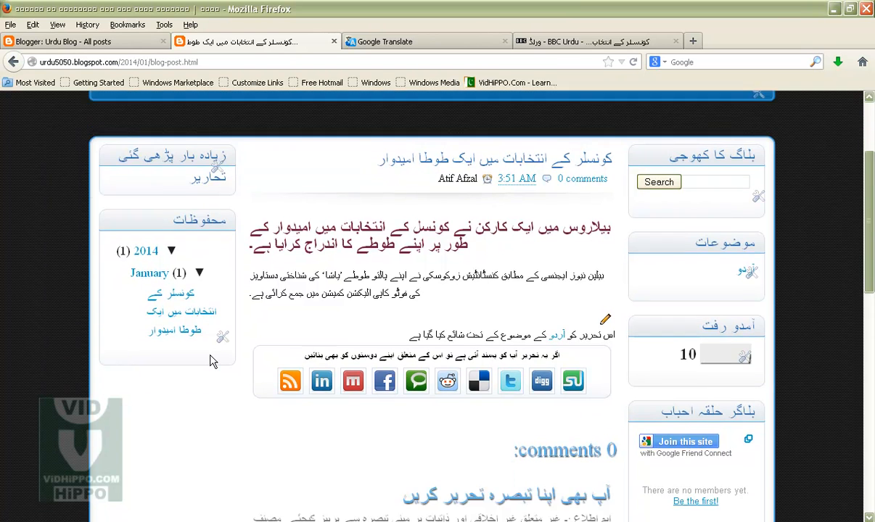
{"action": "scroll", "coordinate": [212, 362], "scroll_direction": "down", "scroll_amount": 2}
{"action": "scroll", "coordinate": [213, 362], "scroll_direction": "down", "scroll_amount": 2}
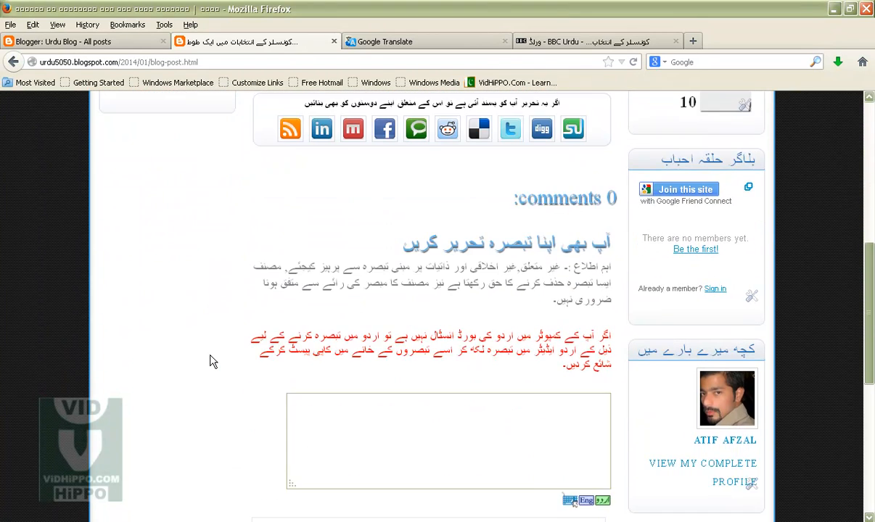
{"action": "scroll", "coordinate": [212, 362], "scroll_direction": "down", "scroll_amount": 2}
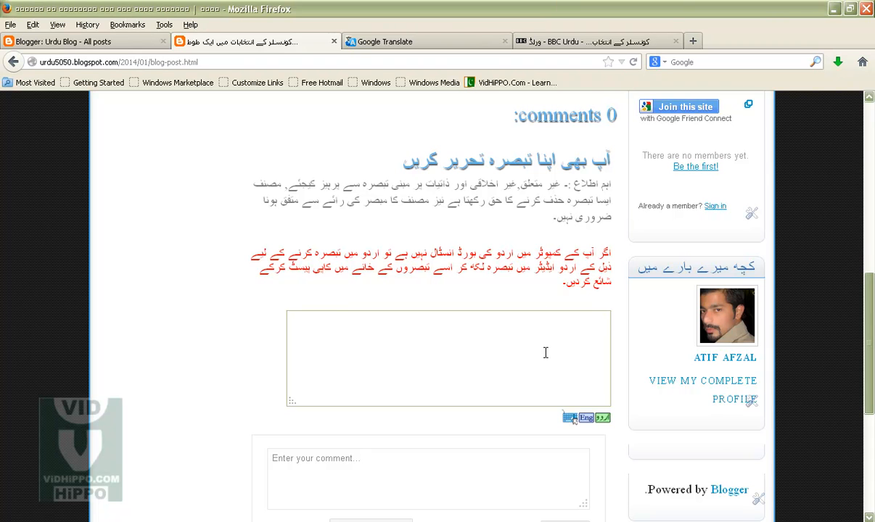
{"action": "scroll", "coordinate": [545, 341], "scroll_direction": "down", "scroll_amount": 2}
Step: Enter a first name in the Urdu editor above the comment form, cut it, and activate the comment box
{"action": "left_click", "coordinate": [309, 389]}
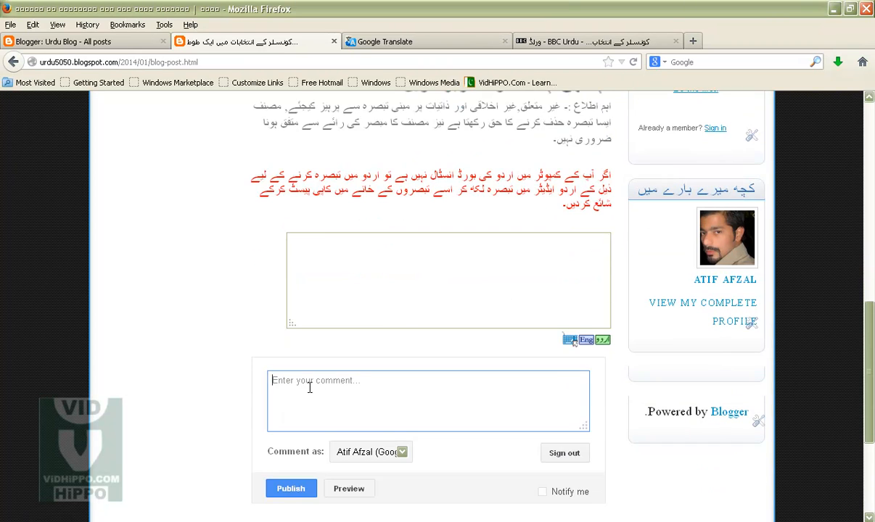
{"action": "left_click", "coordinate": [585, 277]}
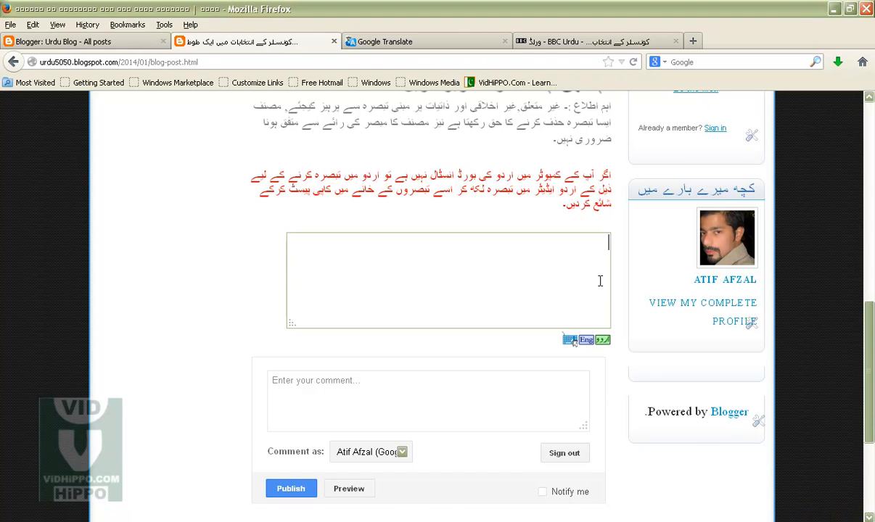
{"action": "type", "text": "عاطف"}
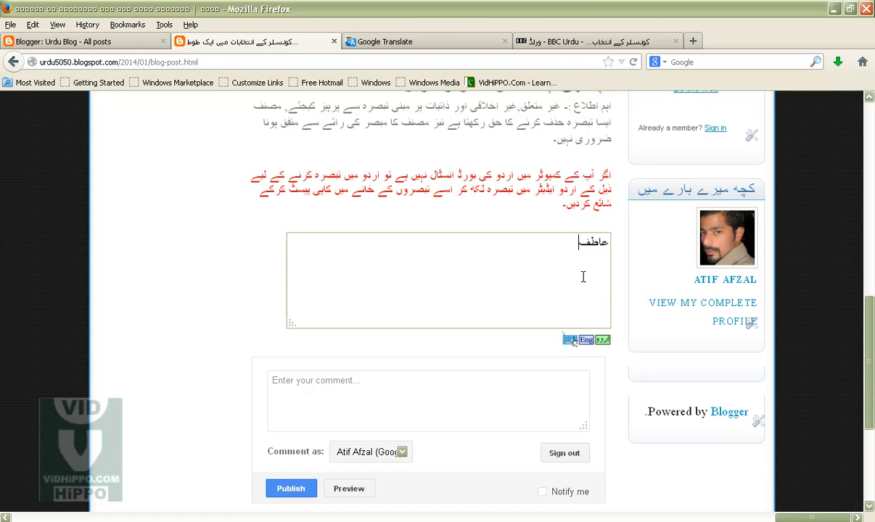
{"action": "left_click_drag", "start_coordinate": [578, 245], "coordinate": [616, 243]}
{"action": "key", "text": "ctrl+x"}
{"action": "left_click", "coordinate": [337, 375]}
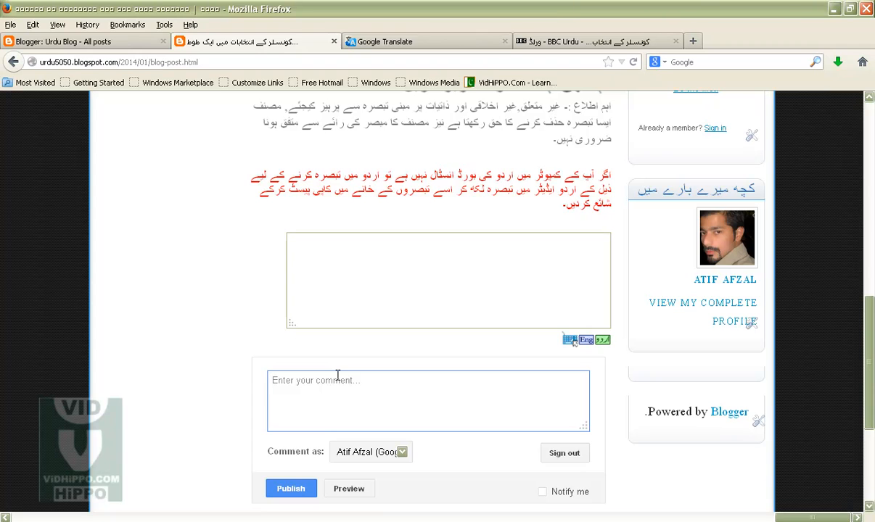
{"action": "type", "text": "Ati"}
{"action": "key", "text": "BackSpace"}
{"action": "key", "text": "BackSpace"}
{"action": "key", "text": "BackSpace"}
{"action": "key", "text": "BackSpace"}
{"action": "type", "text": "Ww"}
{"action": "left_click_drag", "start_coordinate": [365, 378], "coordinate": [226, 378]}
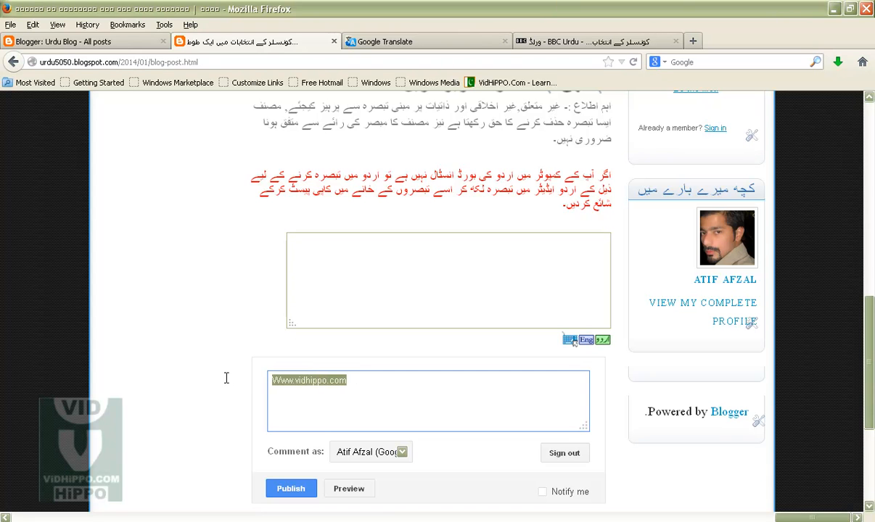
{"action": "key", "text": "BackSpace"}
{"action": "left_click", "coordinate": [518, 287]}
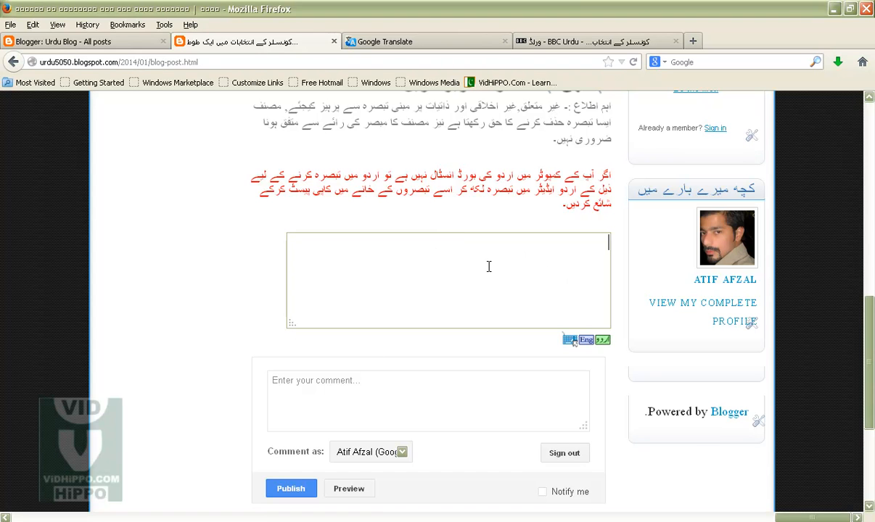
{"action": "type", "text": "ea vf"}
{"action": "key", "text": "BackSpace"}
{"action": "key", "text": "BackSpace"}
{"action": "key", "text": "BackSpace"}
{"action": "key", "text": "BackSpace"}
Step: Write a first name in Urdu script in the Urdu editor above the comment form and copy it
{"action": "left_click", "coordinate": [599, 279]}
{"action": "type", "text": "عاطف"}
{"action": "left_click_drag", "start_coordinate": [518, 235], "coordinate": [570, 229]}
{"action": "right_click", "coordinate": [592, 246]}
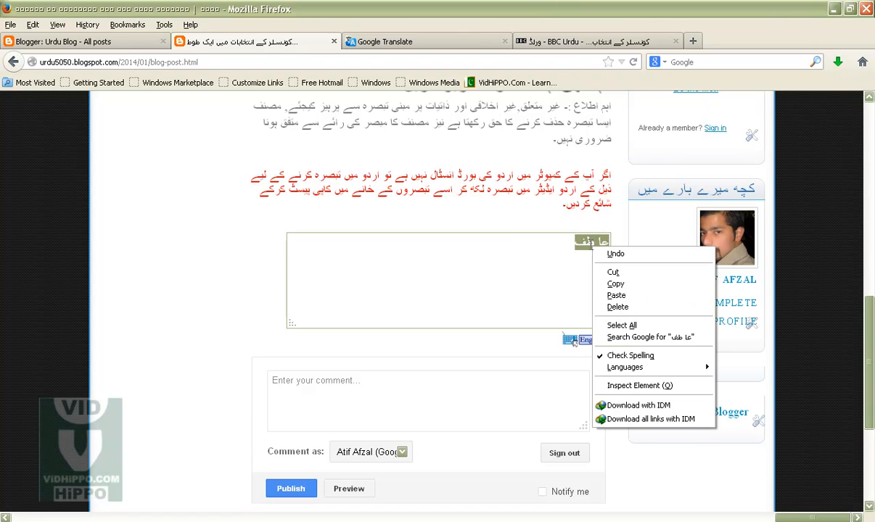
{"action": "left_click", "coordinate": [613, 284]}
Step: Paste the copied Urdu text into the post's comment box and publish the comment
{"action": "left_click", "coordinate": [352, 404]}
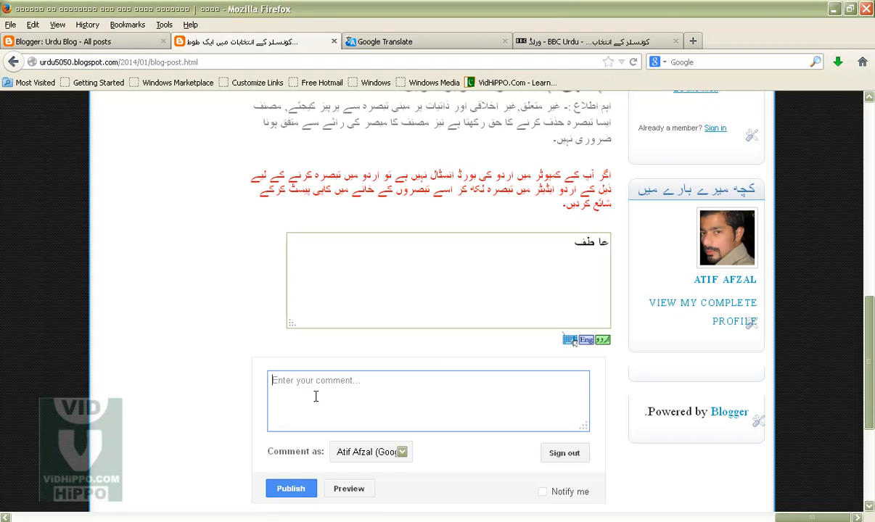
{"action": "right_click", "coordinate": [314, 390]}
{"action": "left_click", "coordinate": [341, 254]}
{"action": "left_click", "coordinate": [294, 490]}
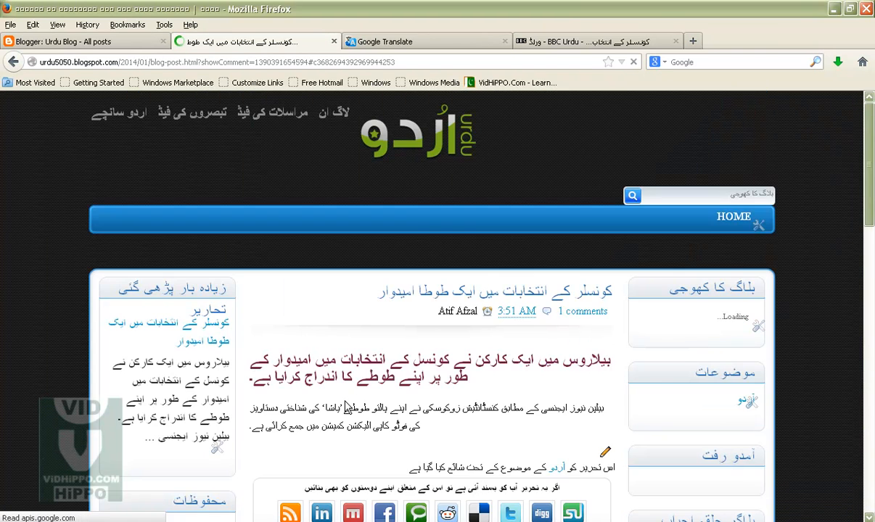
Step: Examine the published comment under the post and the popular posts gadget in the left sidebar
{"action": "scroll", "coordinate": [345, 406], "scroll_direction": "up", "scroll_amount": 6}
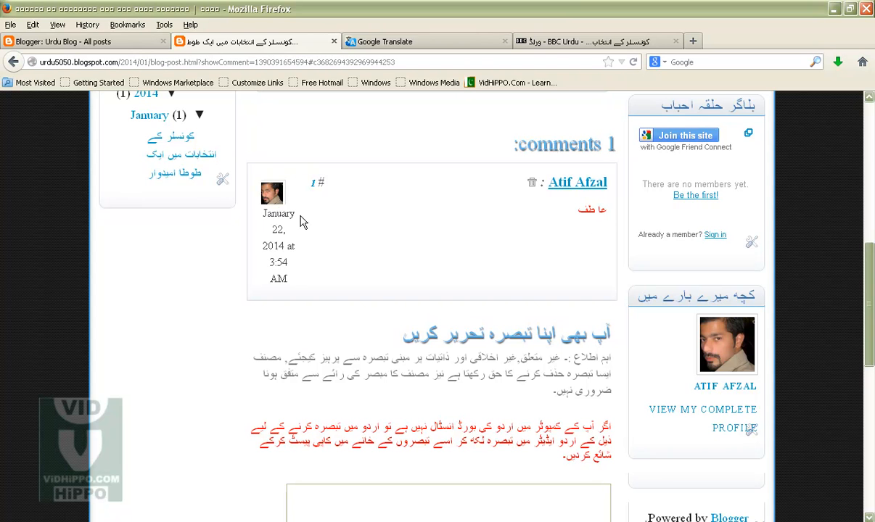
{"action": "scroll", "coordinate": [362, 300], "scroll_direction": "up", "scroll_amount": 3}
{"action": "scroll", "coordinate": [362, 300], "scroll_direction": "up", "scroll_amount": 5}
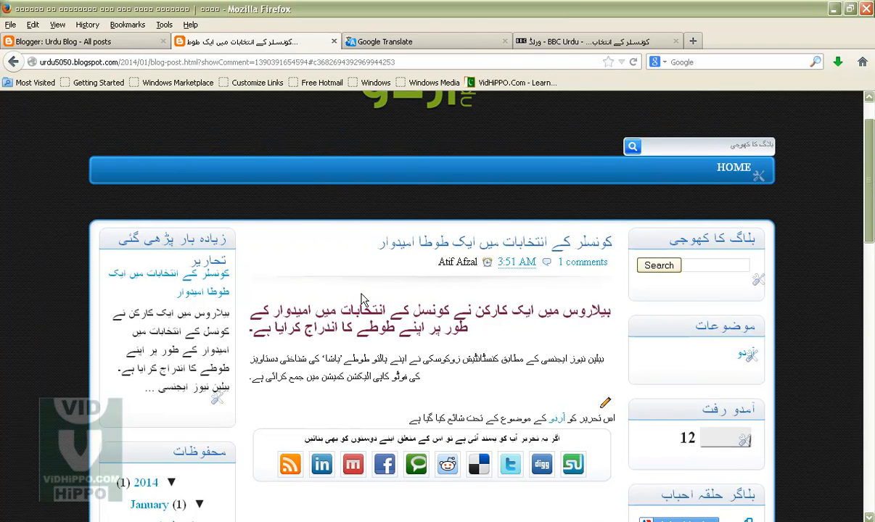
{"action": "scroll", "coordinate": [362, 300], "scroll_direction": "down", "scroll_amount": 2}
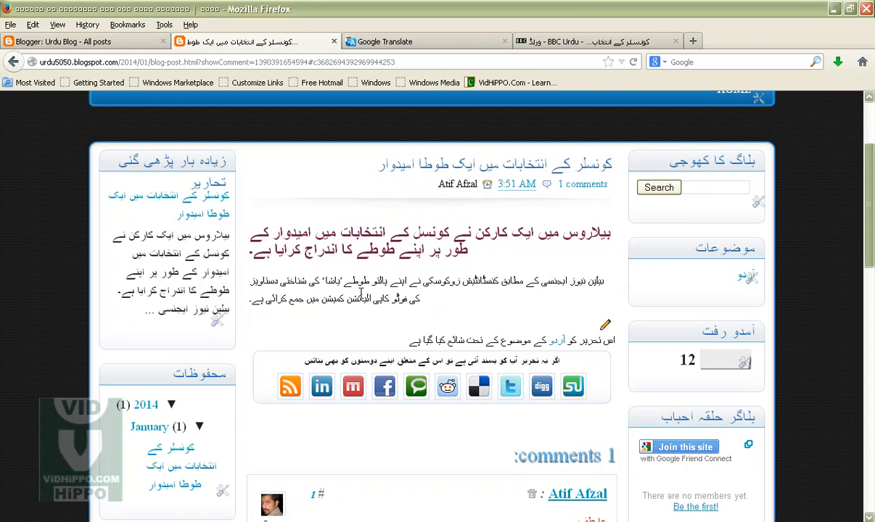
{"action": "scroll", "coordinate": [362, 298], "scroll_direction": "up", "scroll_amount": 2}
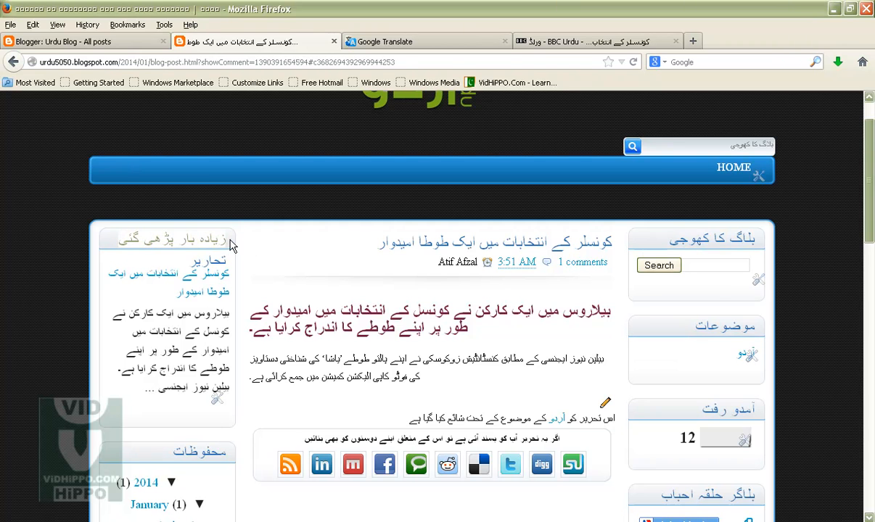
Step: Switch to the Blogger dashboard, open the blog's Layout page, and review the sidebar gadgets
{"action": "left_click", "coordinate": [142, 46]}
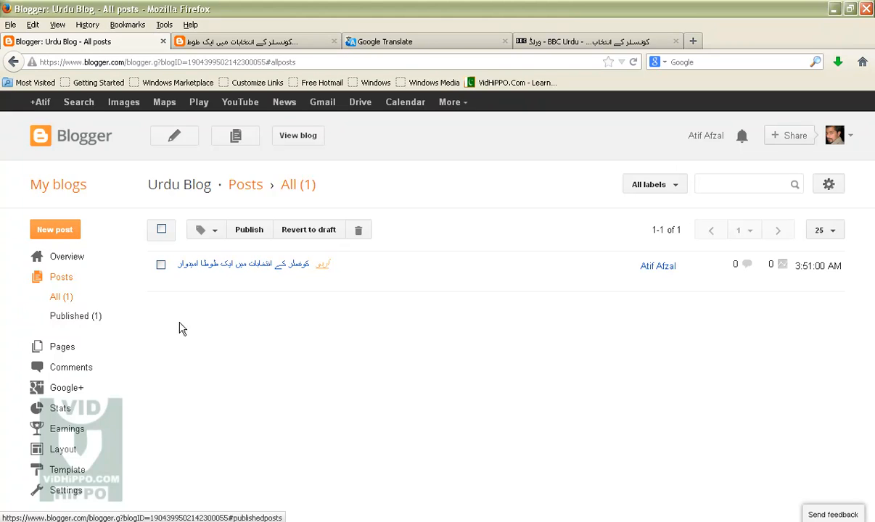
{"action": "left_click", "coordinate": [61, 451]}
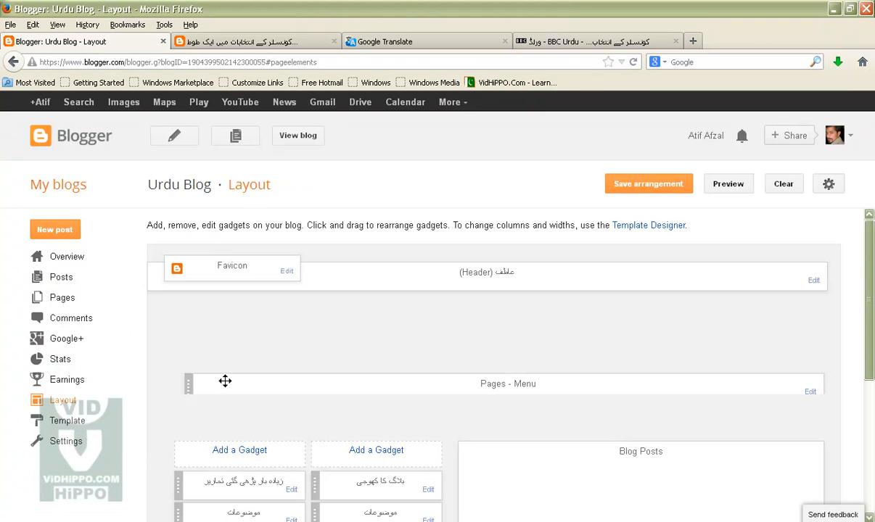
{"action": "scroll", "coordinate": [231, 378], "scroll_direction": "down", "scroll_amount": 1}
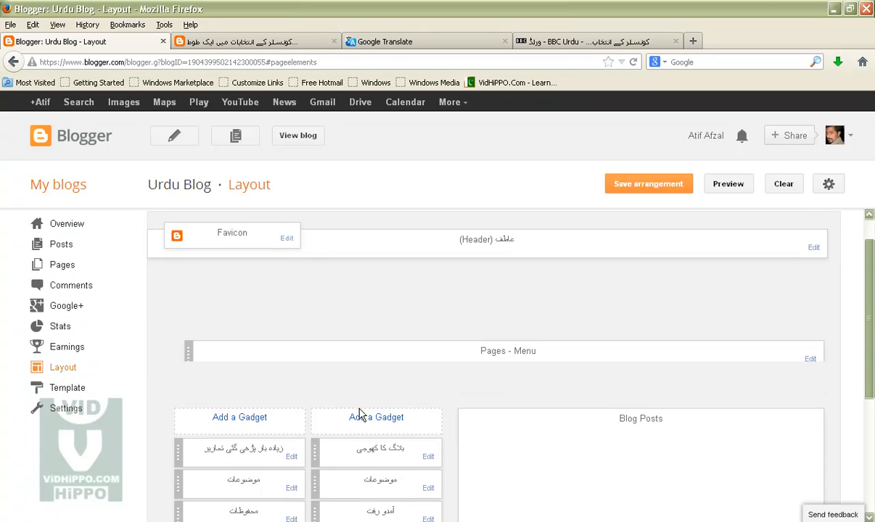
{"action": "scroll", "coordinate": [359, 415], "scroll_direction": "down", "scroll_amount": 1}
{"action": "scroll", "coordinate": [359, 410], "scroll_direction": "down", "scroll_amount": 3}
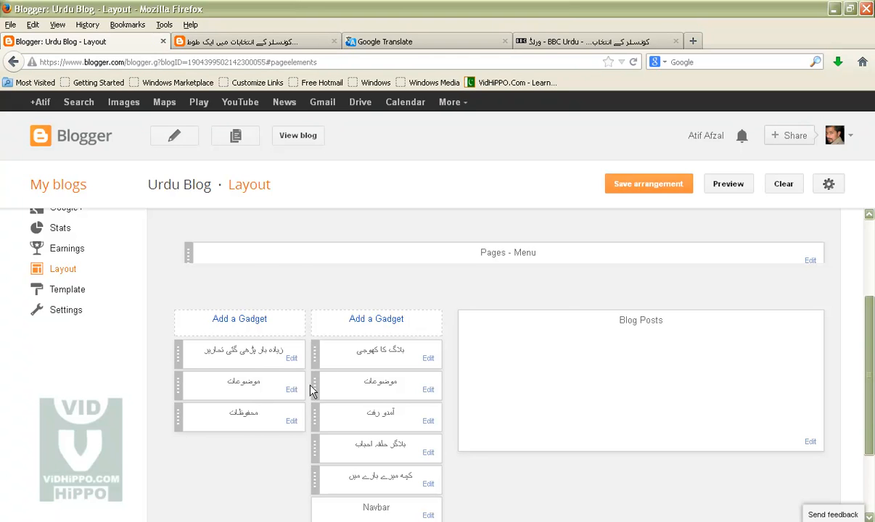
Step: Check the archive gadget on the published post, and remove the محفوظات archive gadget from the blog layout's left sidebar
{"action": "left_click", "coordinate": [246, 40]}
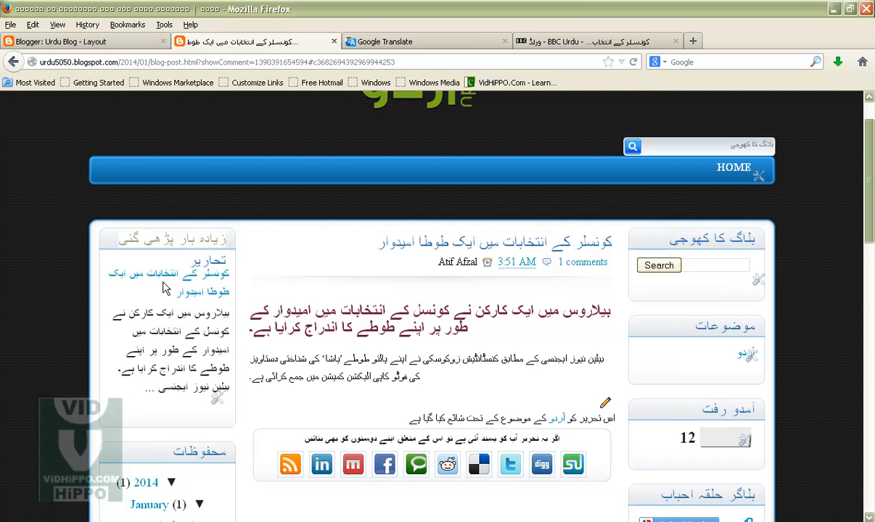
{"action": "scroll", "coordinate": [246, 399], "scroll_direction": "down", "scroll_amount": 4}
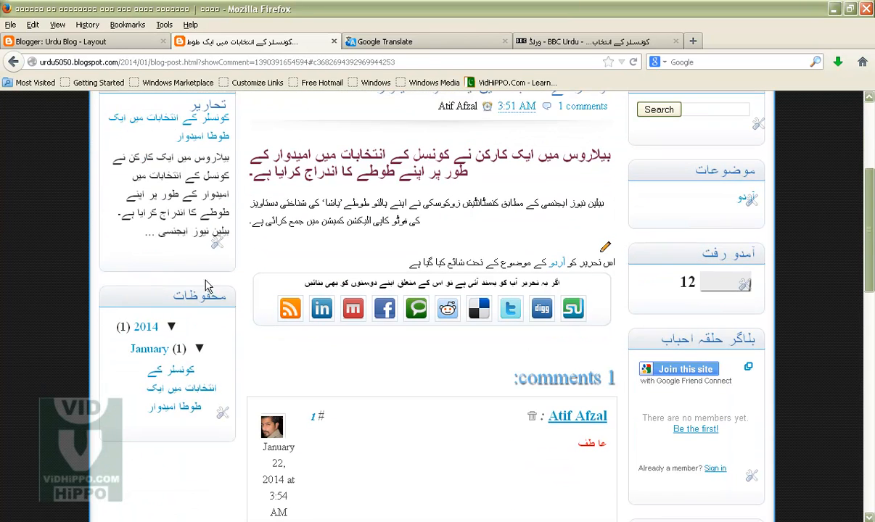
{"action": "left_click", "coordinate": [107, 43]}
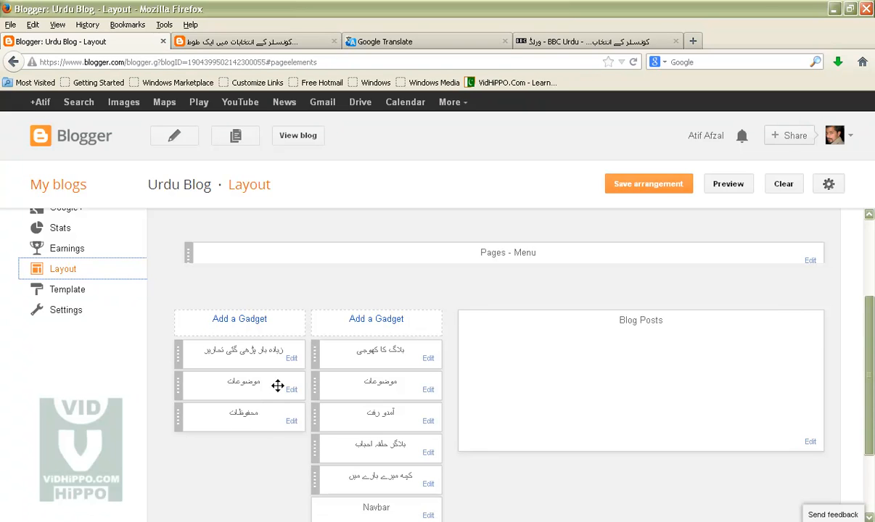
{"action": "left_click", "coordinate": [292, 423]}
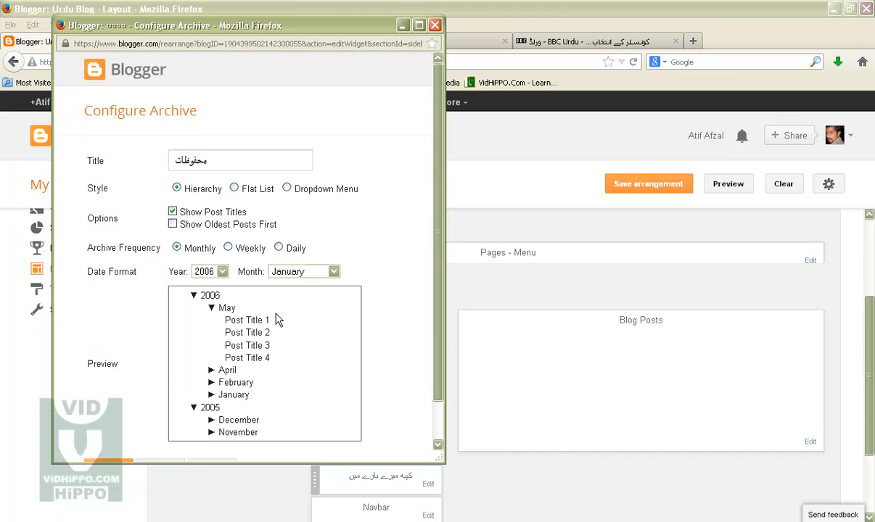
{"action": "scroll", "coordinate": [277, 318], "scroll_direction": "down", "scroll_amount": 1}
{"action": "left_click", "coordinate": [222, 432]}
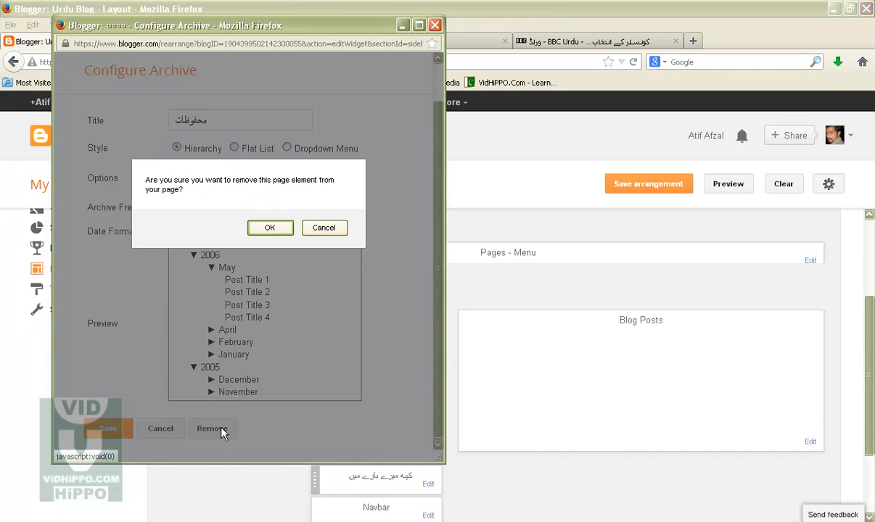
{"action": "left_click", "coordinate": [271, 228]}
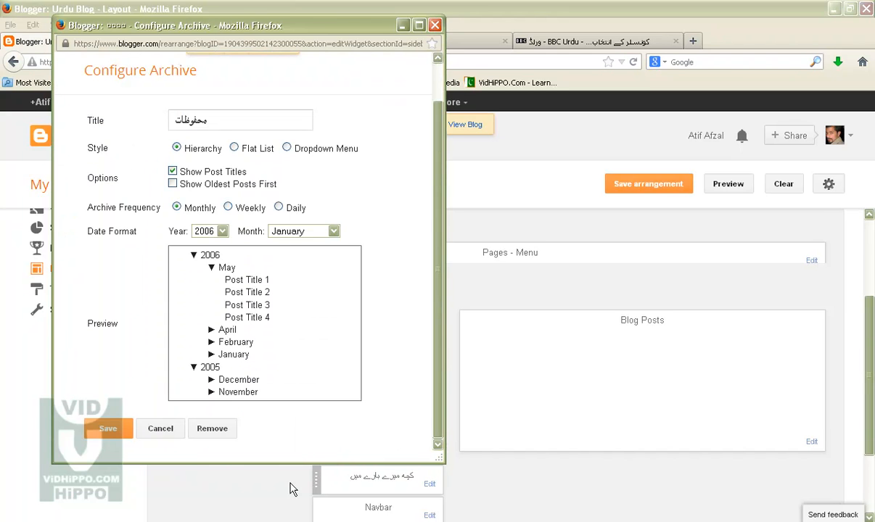
{"action": "scroll", "coordinate": [348, 374], "scroll_direction": "down", "scroll_amount": 2}
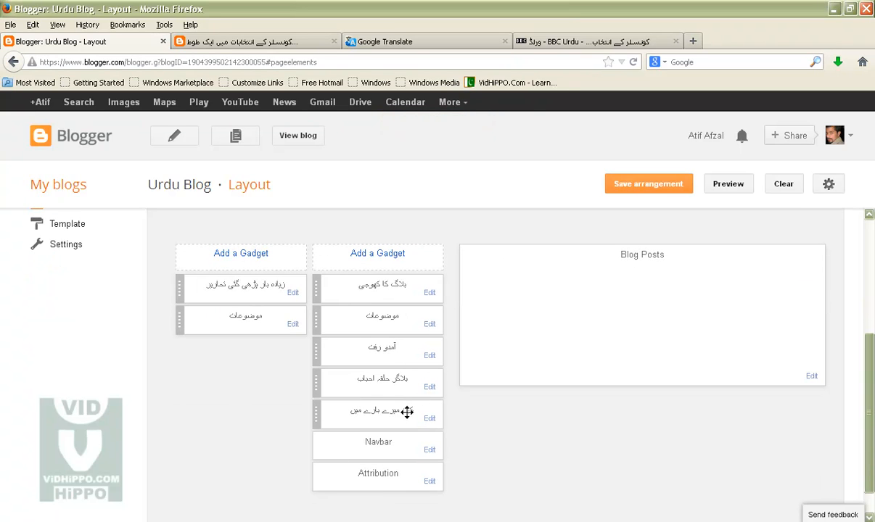
Step: Start adding a Google+ Followers gadget to the left sidebar and select its default title for replacement
{"action": "left_click", "coordinate": [259, 253]}
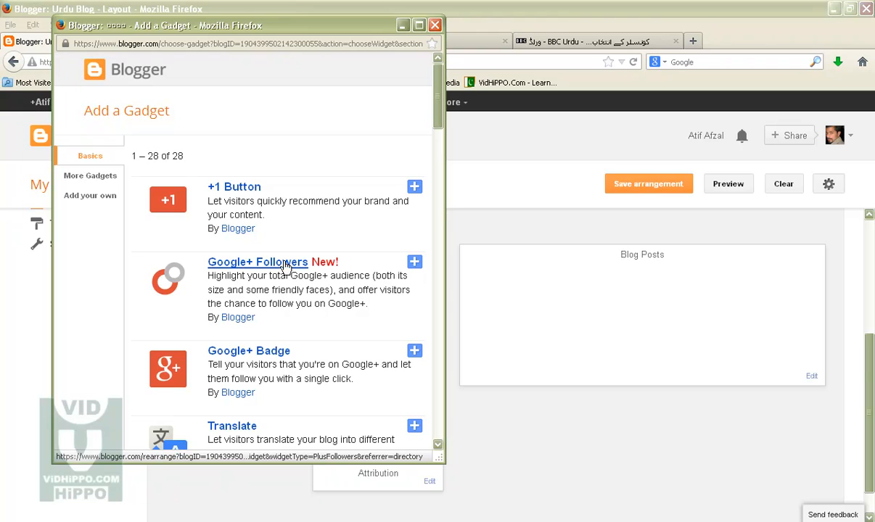
{"action": "left_click", "coordinate": [414, 263]}
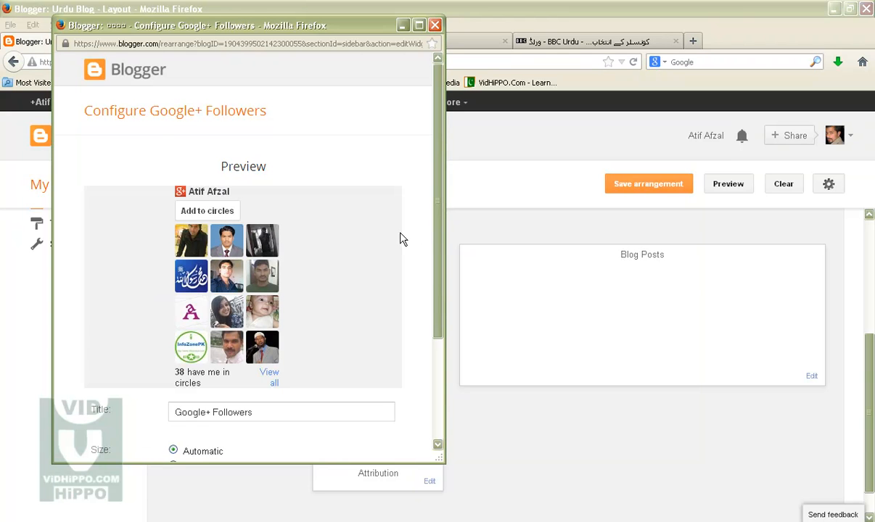
{"action": "left_click_drag", "start_coordinate": [441, 238], "coordinate": [439, 327]}
{"action": "left_click_drag", "start_coordinate": [256, 298], "coordinate": [123, 308]}
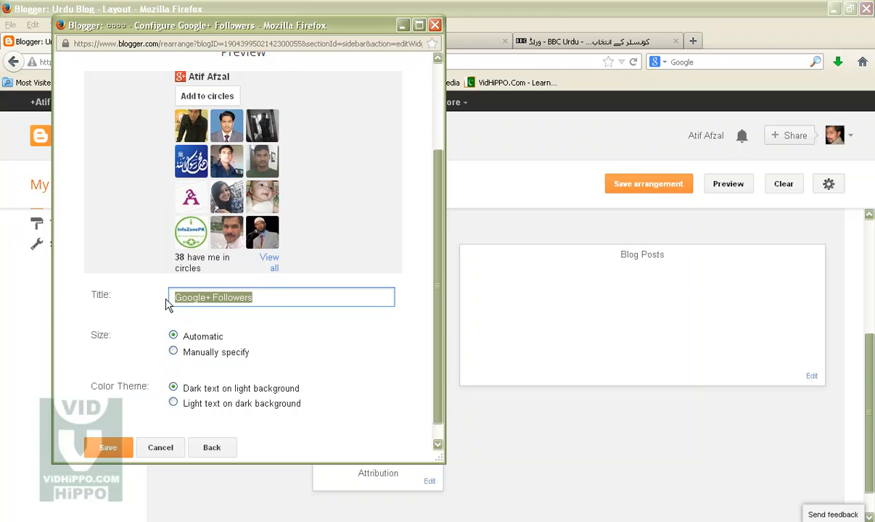
Step: Switch to Google Translate, replace the Urdu source text with گوگل, and copy the word
{"action": "left_click", "coordinate": [537, 41]}
{"action": "left_click", "coordinate": [433, 42]}
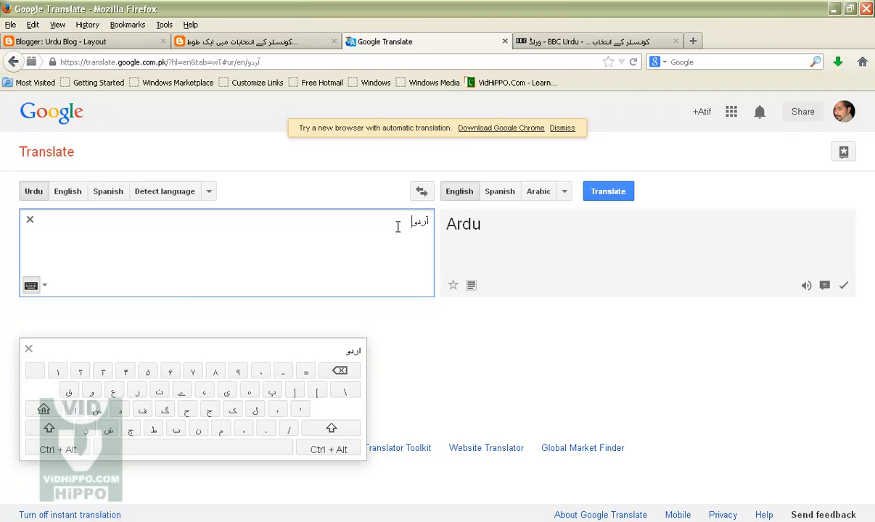
{"action": "key", "text": "BackSpace"}
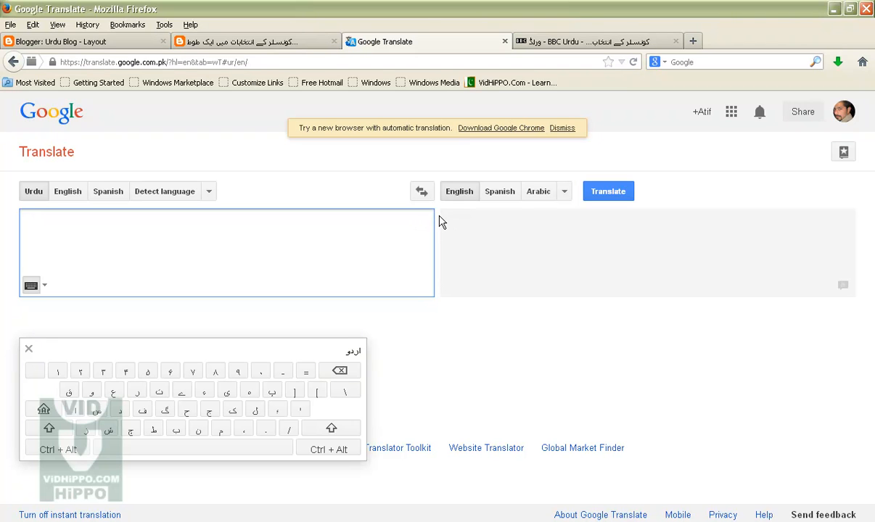
{"action": "key", "text": "BackSpace"}
{"action": "type", "text": "گ"}
{"action": "type", "text": "وگا"}
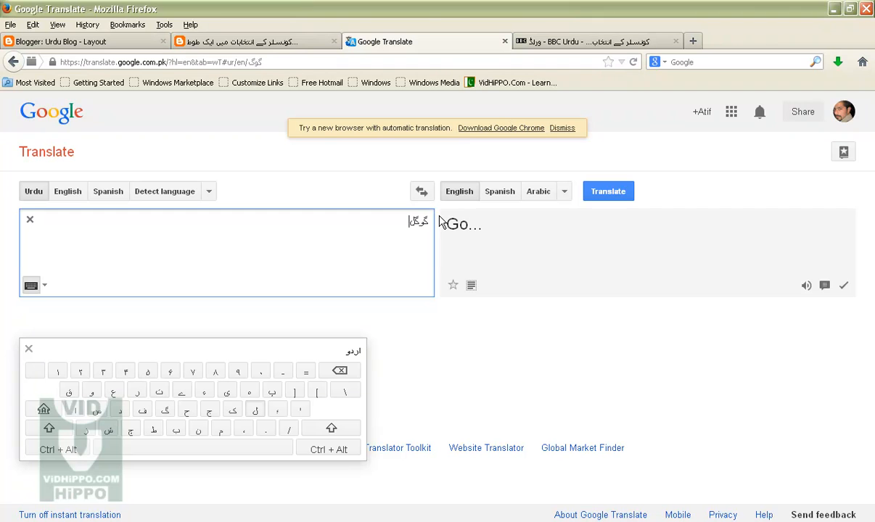
{"action": "left_click_drag", "start_coordinate": [382, 217], "coordinate": [426, 218]}
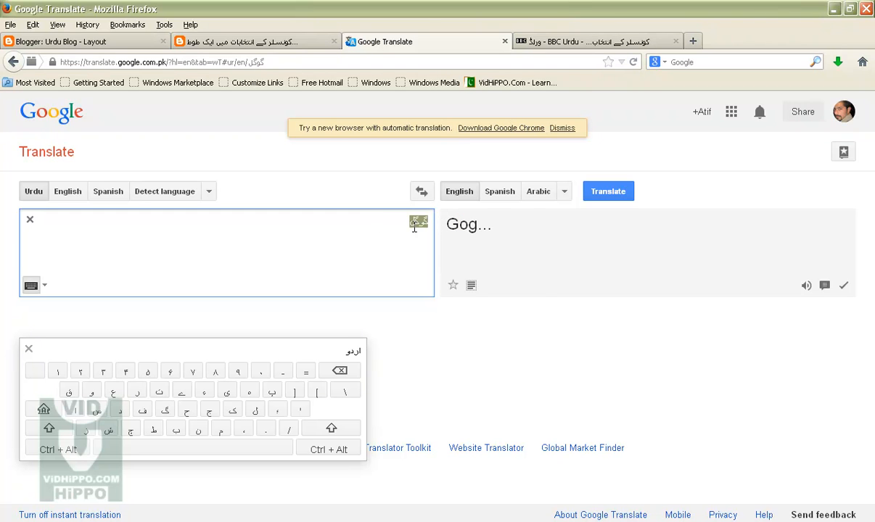
{"action": "right_click", "coordinate": [416, 228]}
{"action": "left_click", "coordinate": [438, 267]}
Step: Return to the Google+ Followers configuration, set the gadget's title to the copied گوگل, and save it
{"action": "key", "text": "alt+Tab"}
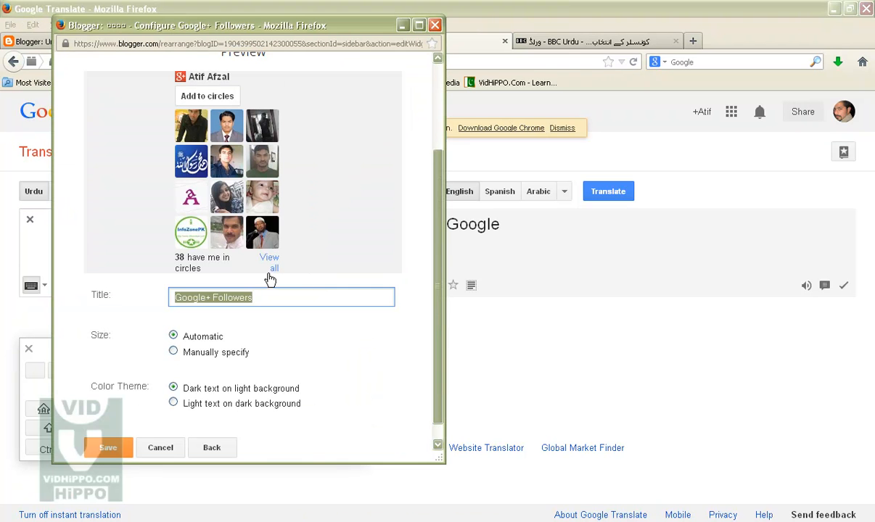
{"action": "right_click", "coordinate": [237, 304]}
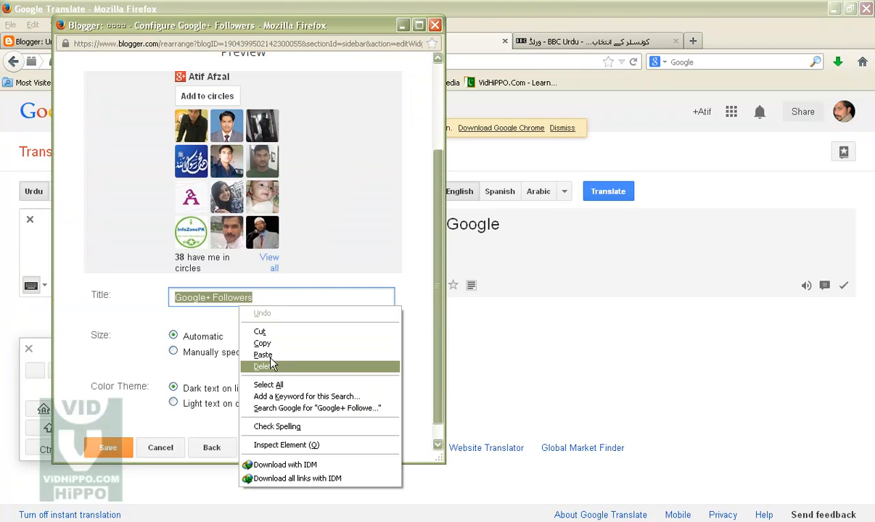
{"action": "left_click", "coordinate": [260, 351]}
{"action": "left_click", "coordinate": [109, 448]}
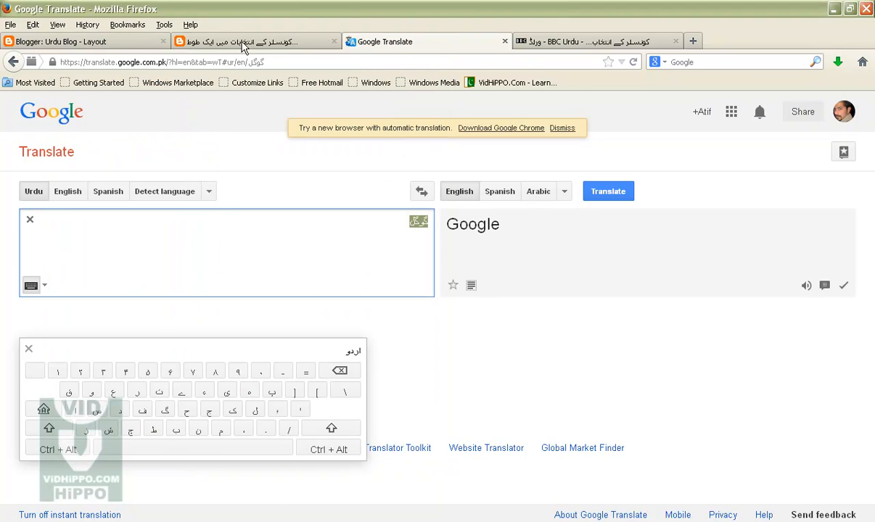
Step: Load the blog's home page at urdu5050.blogspot.com and examine the Google+ followers gadget in the left sidebar
{"action": "left_click", "coordinate": [245, 43]}
{"action": "left_click_drag", "start_coordinate": [120, 62], "coordinate": [396, 62]}
{"action": "key", "text": "BackSpace"}
{"action": "key", "text": "Return"}
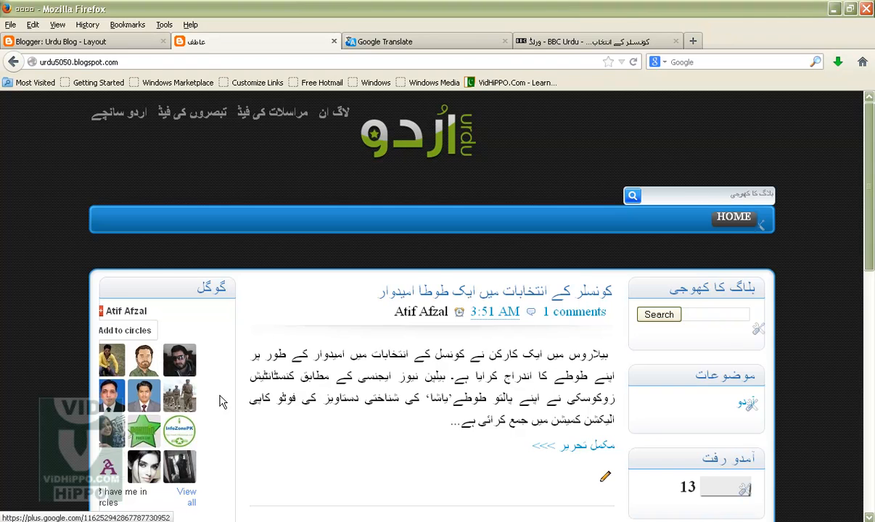
{"action": "scroll", "coordinate": [218, 399], "scroll_direction": "down", "scroll_amount": 2}
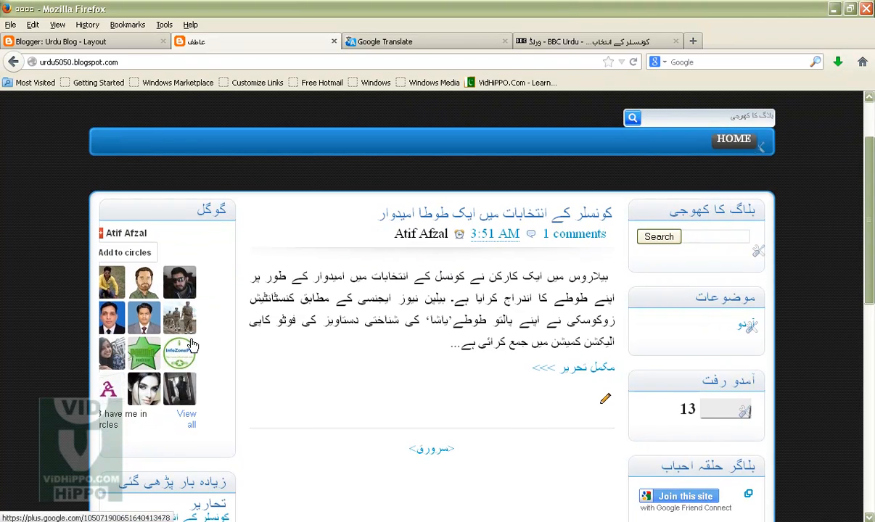
{"action": "scroll", "coordinate": [550, 326], "scroll_direction": "down", "scroll_amount": 4}
{"action": "scroll", "coordinate": [550, 326], "scroll_direction": "up", "scroll_amount": 6}
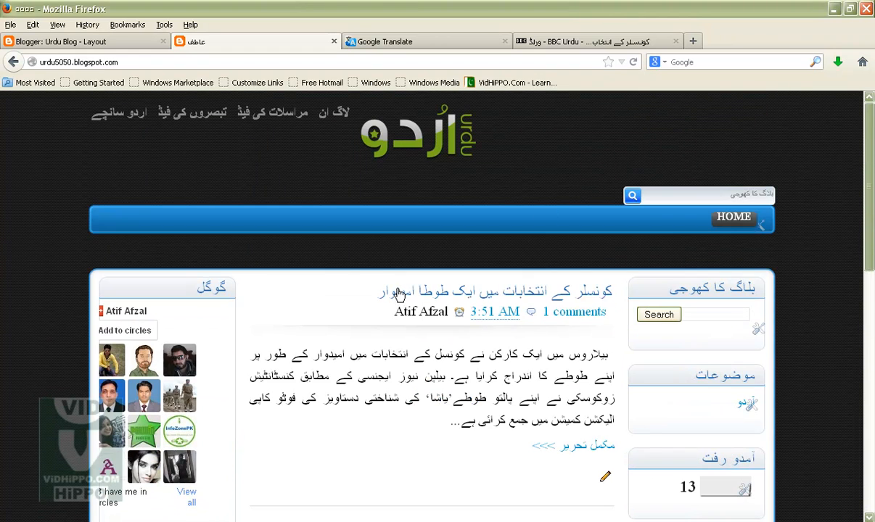
Step: Examine the credit lines in the blog's footer and the overall home page with its sidebar gadgets
{"action": "scroll", "coordinate": [410, 278], "scroll_direction": "down", "scroll_amount": 9}
{"action": "scroll", "coordinate": [410, 277], "scroll_direction": "down", "scroll_amount": 6}
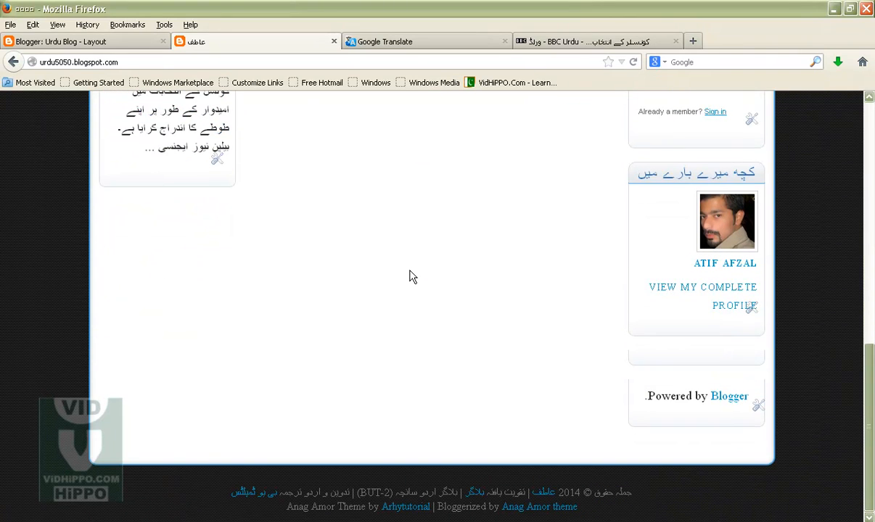
{"action": "left_click_drag", "start_coordinate": [221, 494], "coordinate": [589, 512]}
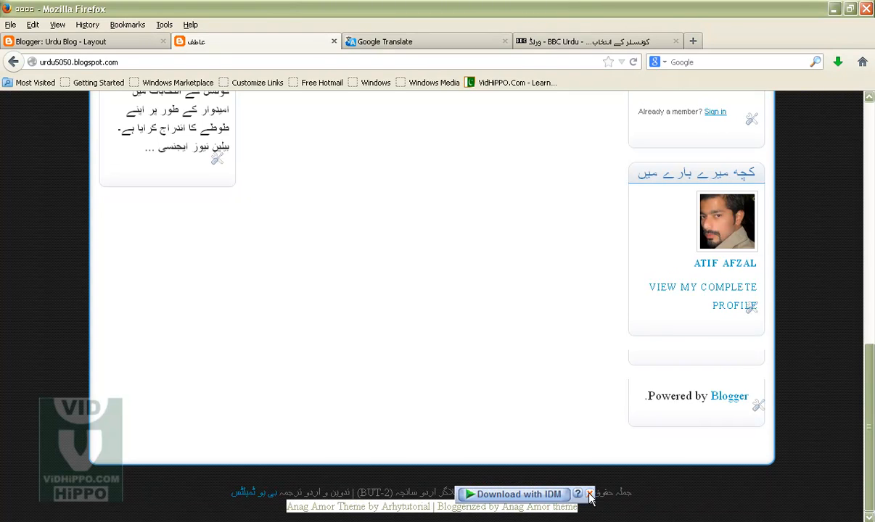
{"action": "left_click", "coordinate": [590, 495]}
{"action": "left_click", "coordinate": [491, 418]}
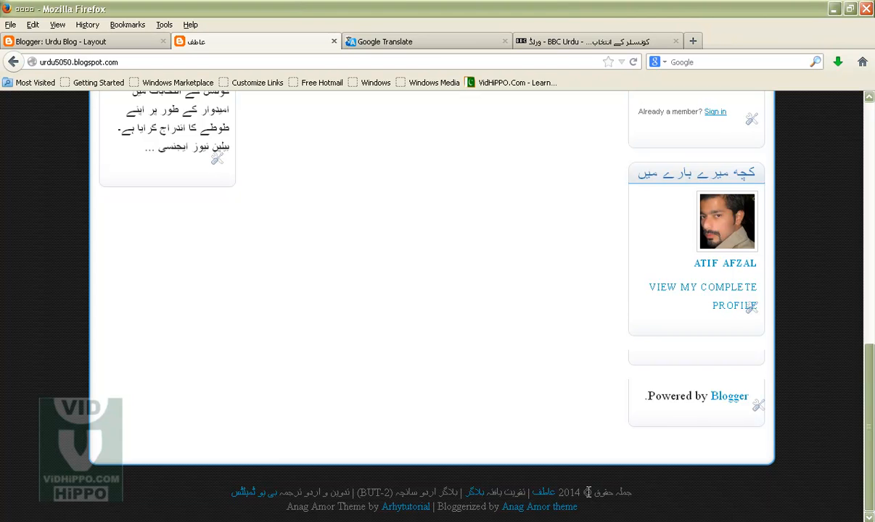
{"action": "scroll", "coordinate": [588, 492], "scroll_direction": "up", "scroll_amount": 8}
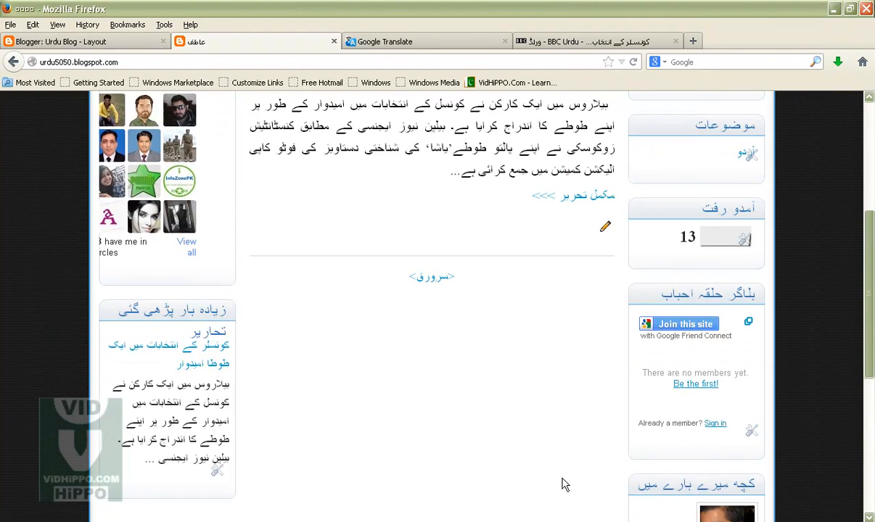
{"action": "scroll", "coordinate": [565, 485], "scroll_direction": "up", "scroll_amount": 4}
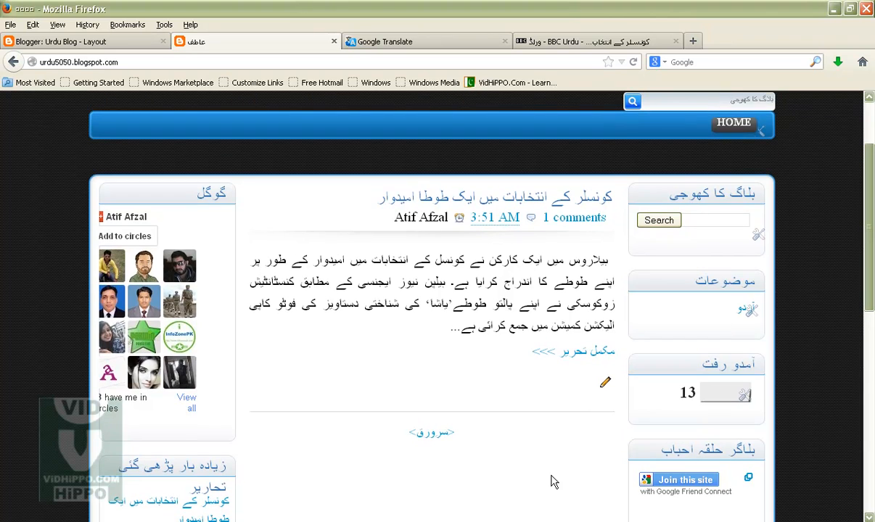
{"action": "scroll", "coordinate": [551, 481], "scroll_direction": "up", "scroll_amount": 2}
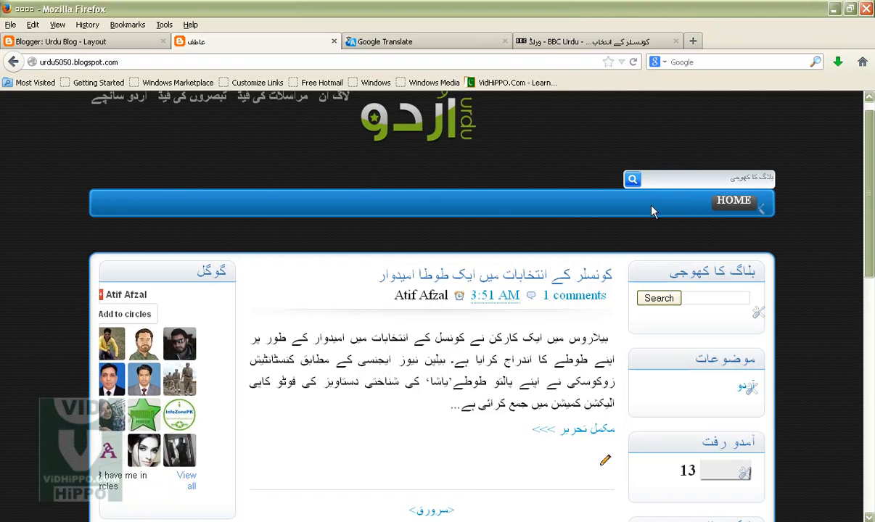
Step: Return to the Blogger dashboard and create a new blank page from the blog's Pages section
{"action": "left_click", "coordinate": [120, 41]}
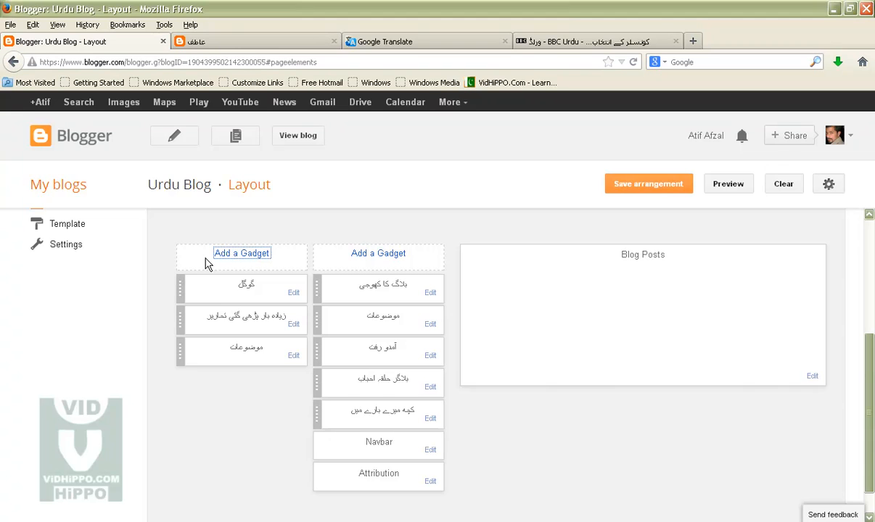
{"action": "scroll", "coordinate": [154, 270], "scroll_direction": "up", "scroll_amount": 4}
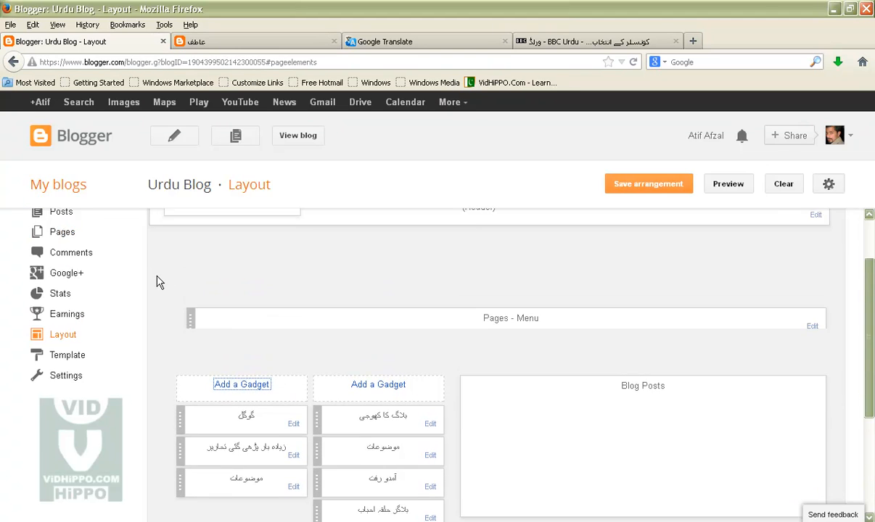
{"action": "scroll", "coordinate": [159, 282], "scroll_direction": "up", "scroll_amount": 2}
{"action": "left_click", "coordinate": [59, 277]}
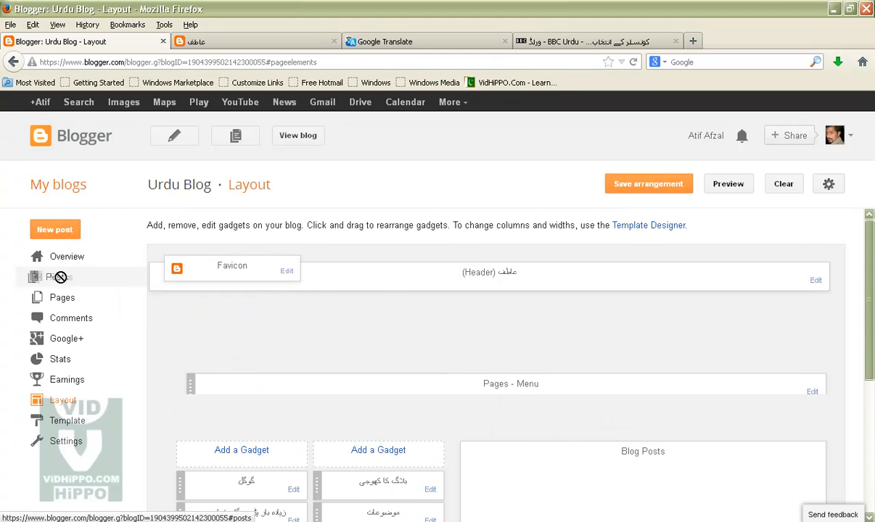
{"action": "left_click", "coordinate": [65, 297]}
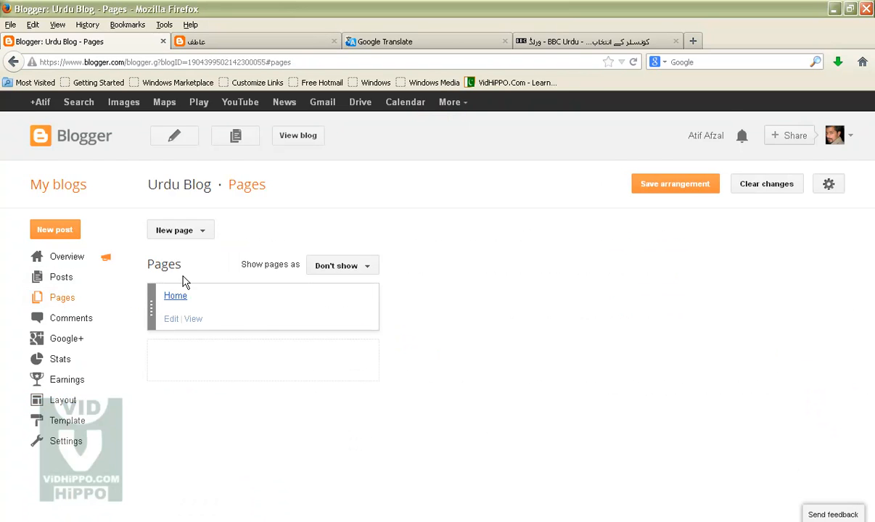
{"action": "left_click", "coordinate": [198, 229]}
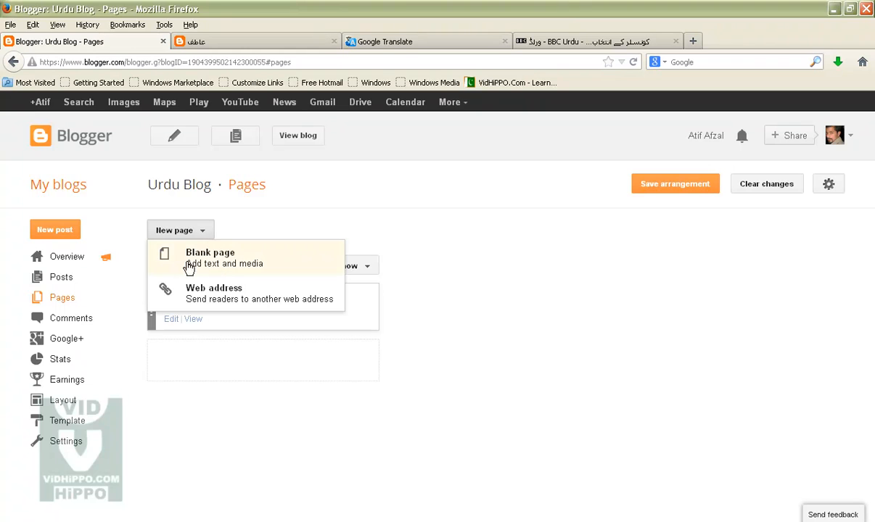
{"action": "left_click", "coordinate": [208, 264]}
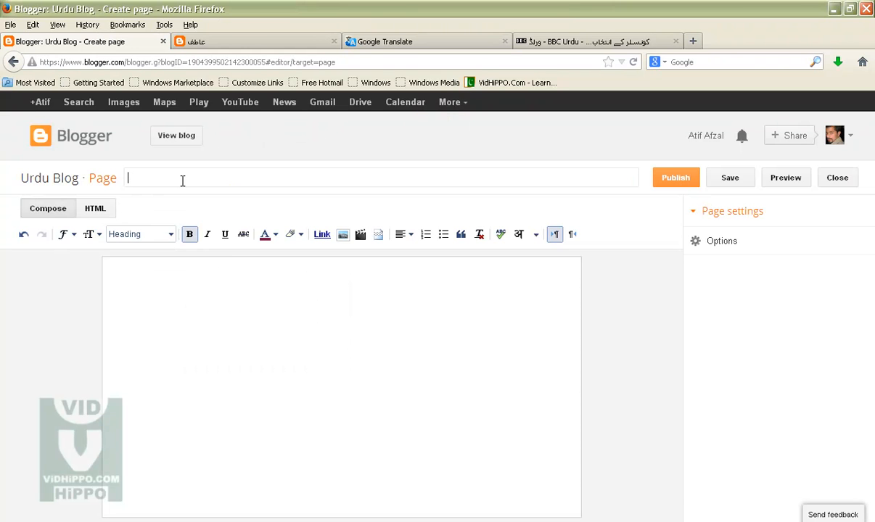
Step: Switch to Google Translate and replace the Urdu source text with ہوم
{"action": "left_click", "coordinate": [221, 42]}
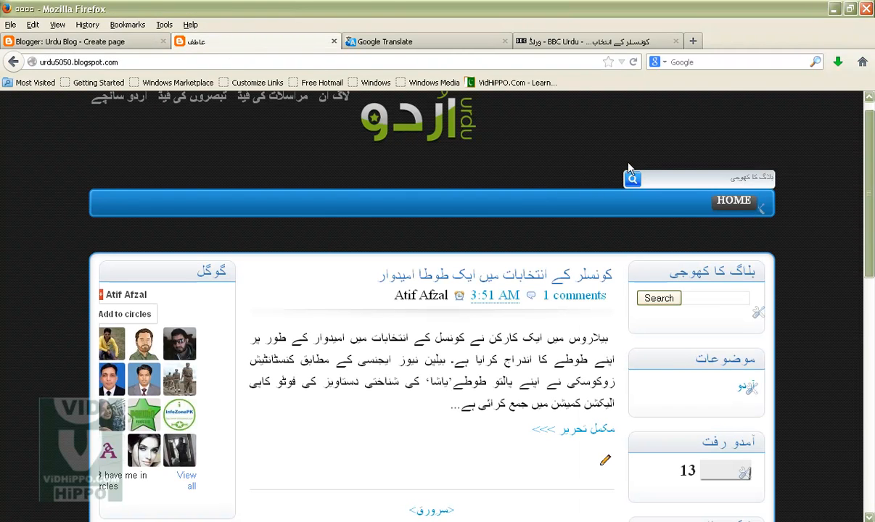
{"action": "left_click", "coordinate": [396, 42]}
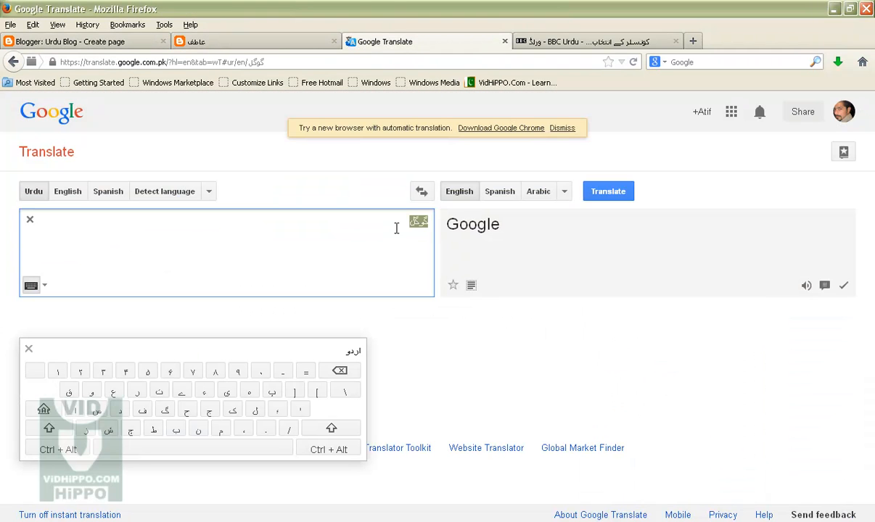
{"action": "left_click_drag", "start_coordinate": [386, 223], "coordinate": [429, 220]}
{"action": "key", "text": "ctrl+x"}
{"action": "type", "text": "ہو"}
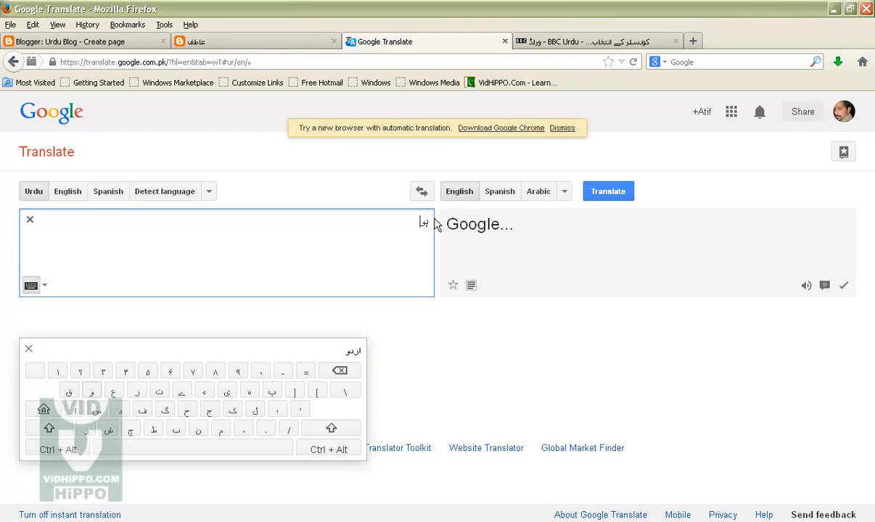
{"action": "type", "text": "م"}
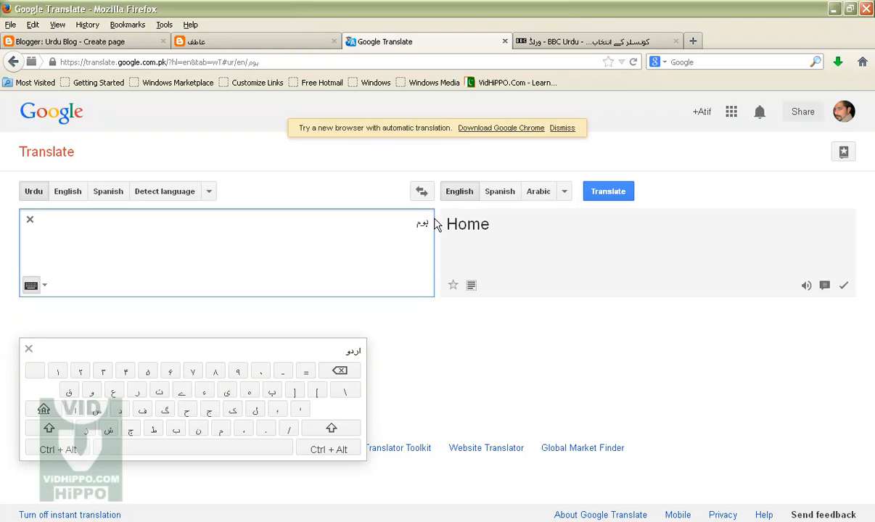
Step: Replace the Urdu source text in Google Translate with the phrase ہم سے رابطہ
{"action": "left_click_drag", "start_coordinate": [410, 226], "coordinate": [448, 224]}
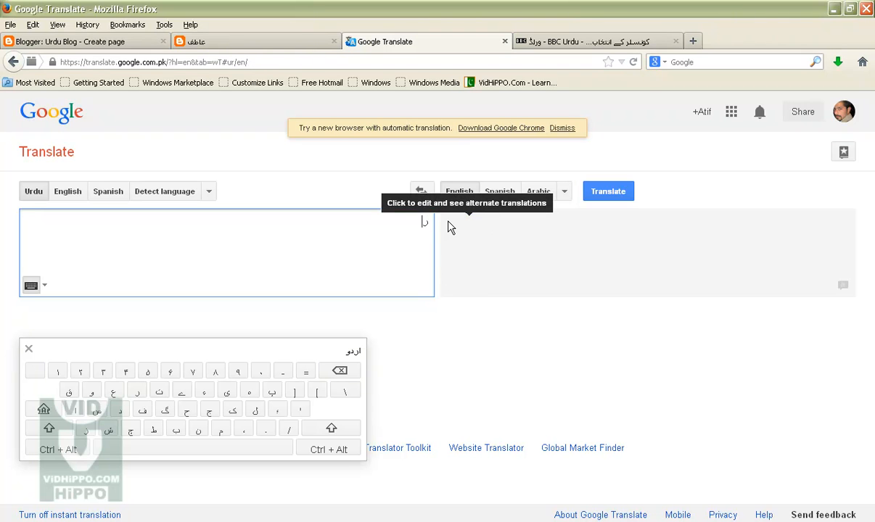
{"action": "type", "text": "رابطہ"}
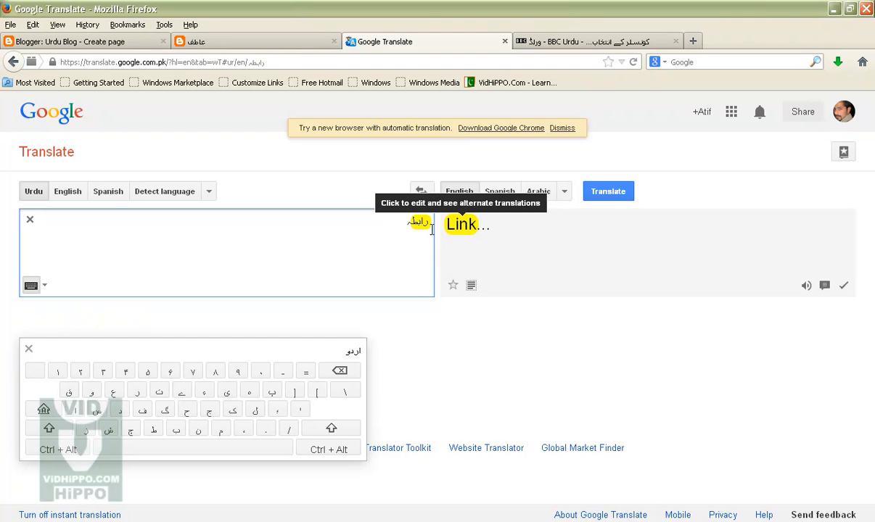
{"action": "left_click_drag", "start_coordinate": [384, 226], "coordinate": [447, 223]}
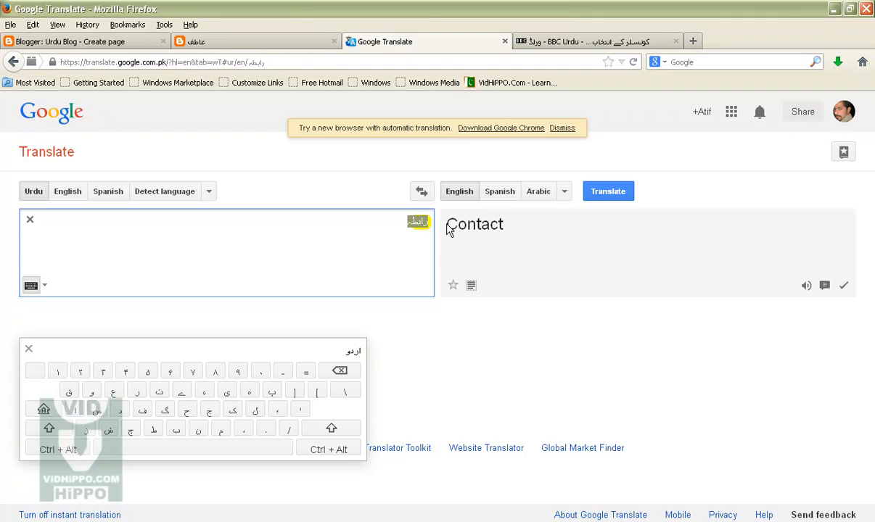
{"action": "left_click", "coordinate": [397, 240]}
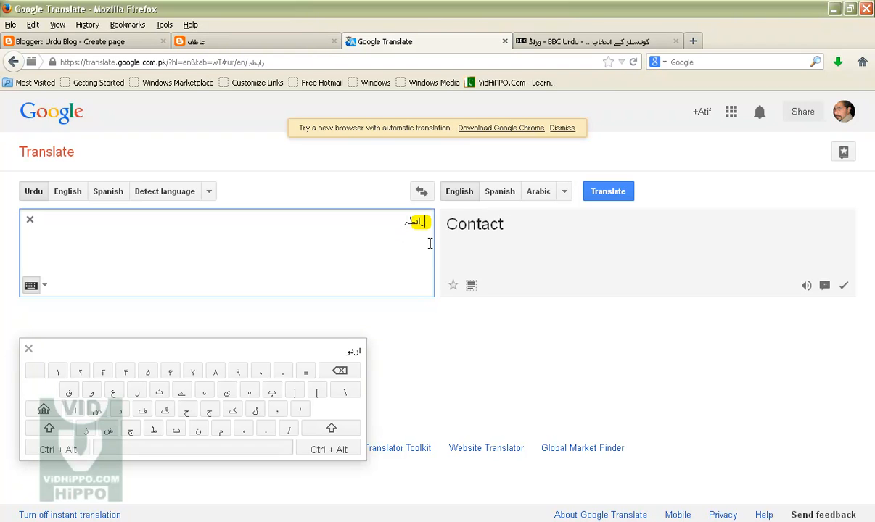
{"action": "key", "text": "BackSpace"}
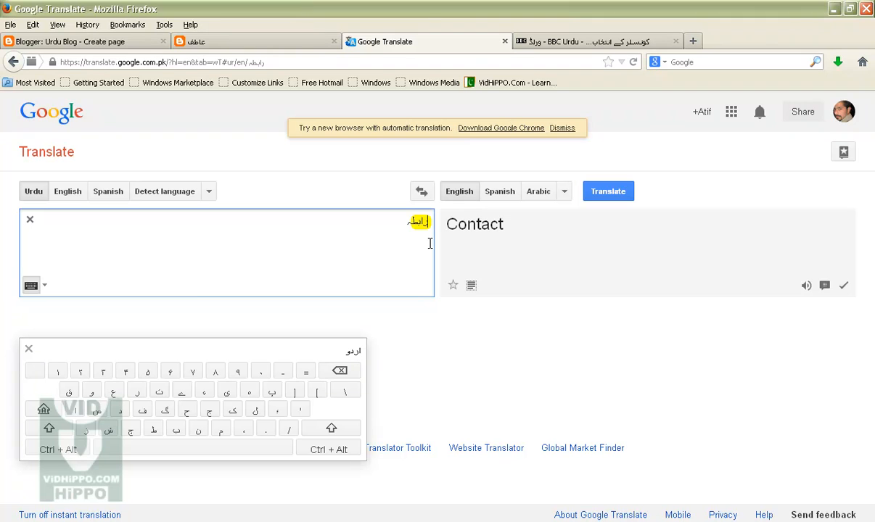
{"action": "type", "text": "ہم ءے"}
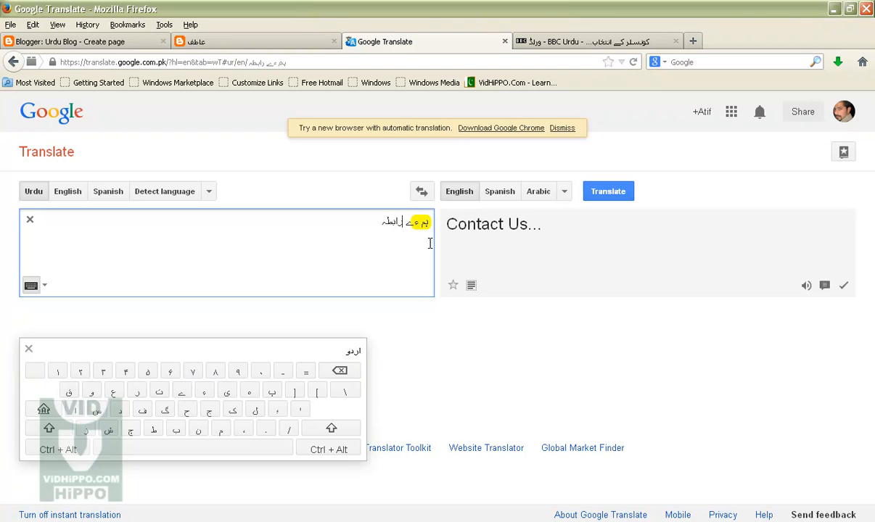
{"action": "key", "text": "BackSpace"}
{"action": "key", "text": "BackSpace"}
{"action": "key", "text": "BackSpace"}
{"action": "type", "text": "سے"}
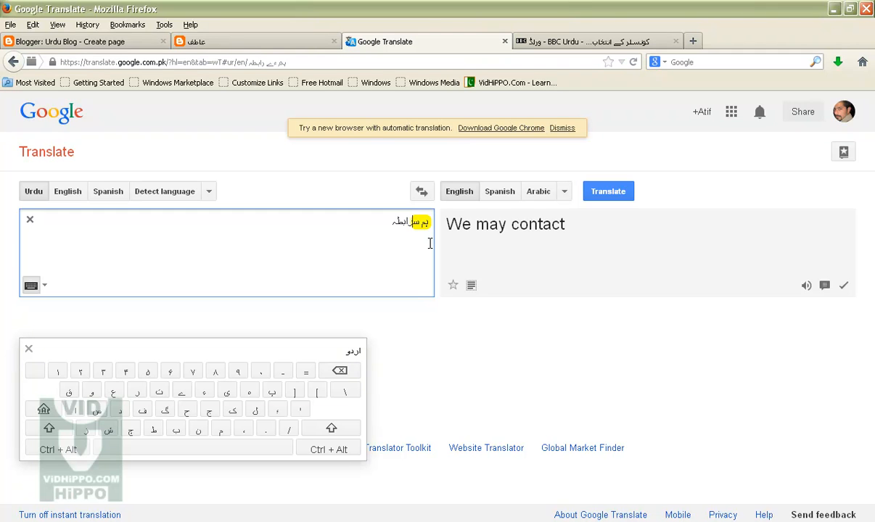
Step: Copy the phrase ہم سے رابطہ and paste it as the title of the new Blogger page
{"action": "left_click", "coordinate": [372, 224]}
{"action": "left_click_drag", "start_coordinate": [351, 223], "coordinate": [455, 216]}
{"action": "right_click", "coordinate": [419, 222]}
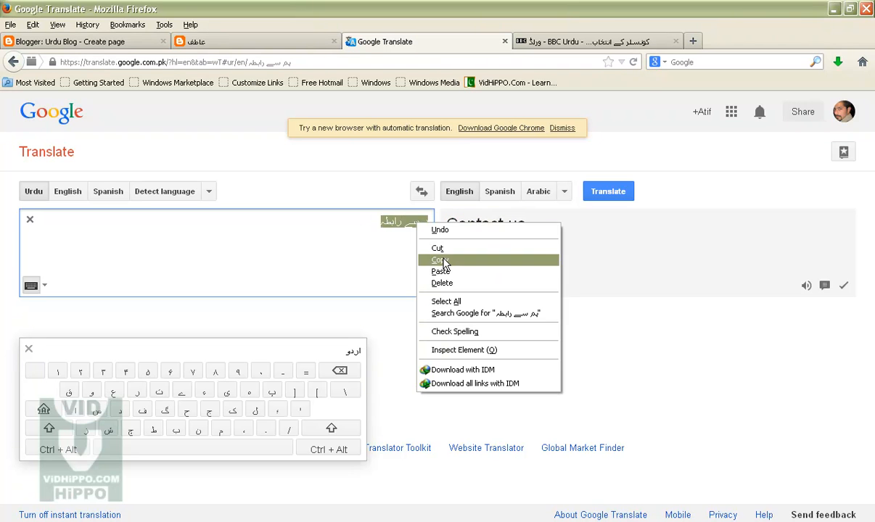
{"action": "left_click", "coordinate": [436, 260]}
{"action": "left_click", "coordinate": [94, 41]}
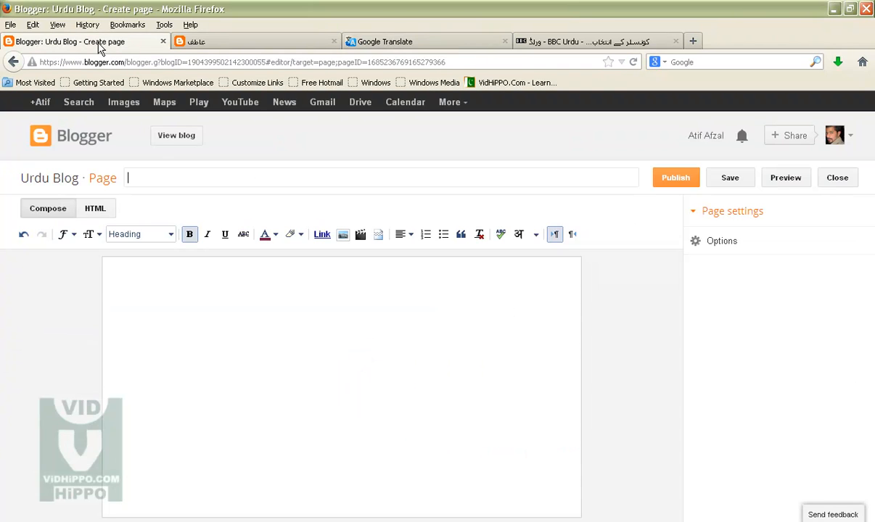
{"action": "right_click", "coordinate": [150, 176]}
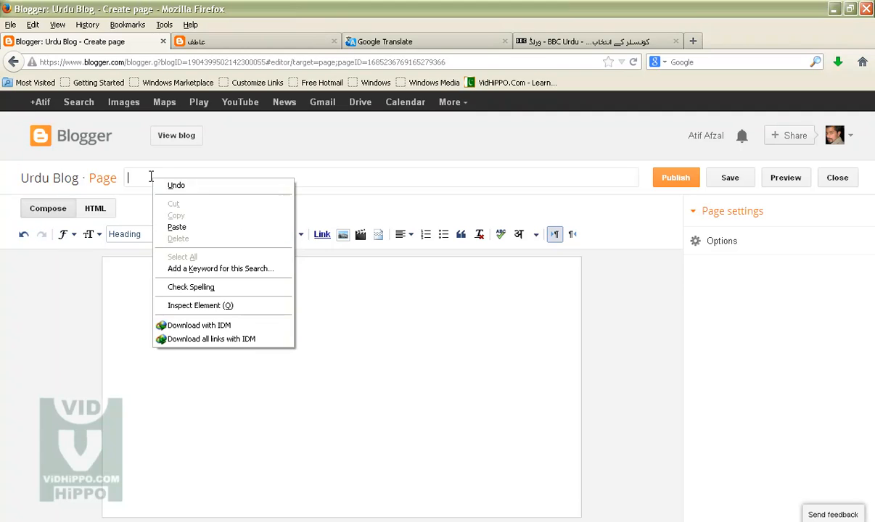
{"action": "left_click", "coordinate": [175, 227]}
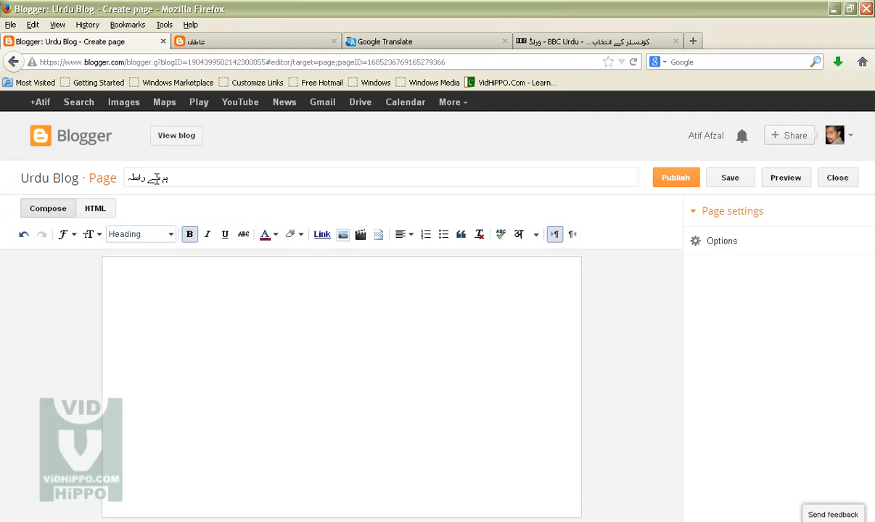
Step: Set the page body's text direction to right-to-left and paste ہم سے رابطہ as its first line
{"action": "left_click", "coordinate": [273, 335]}
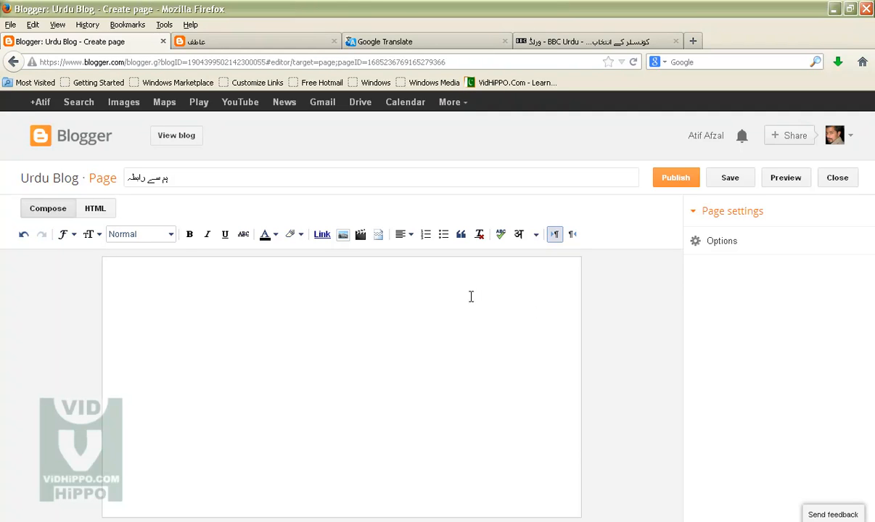
{"action": "left_click", "coordinate": [573, 235]}
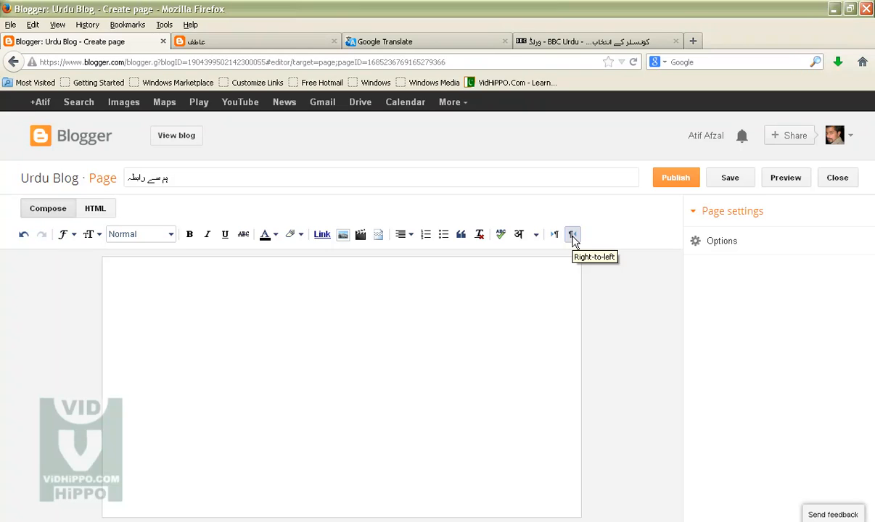
{"action": "left_click", "coordinate": [573, 238]}
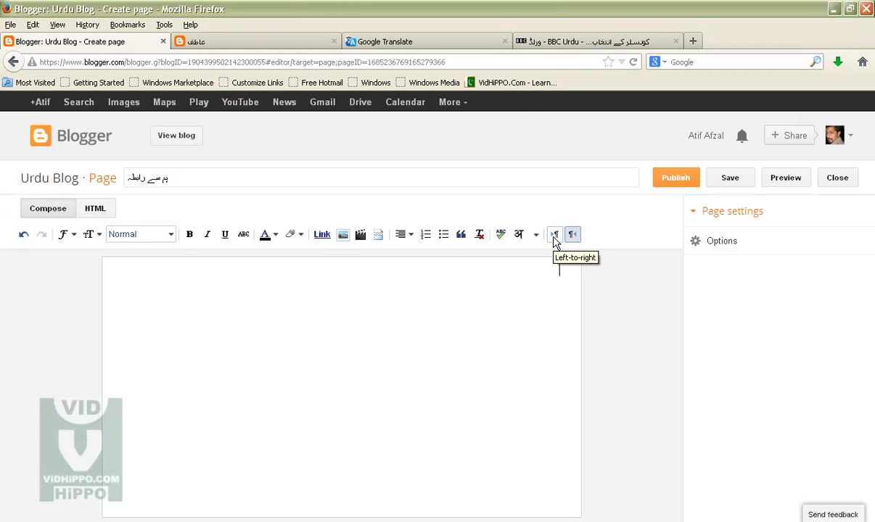
{"action": "right_click", "coordinate": [520, 298]}
{"action": "left_click", "coordinate": [543, 349]}
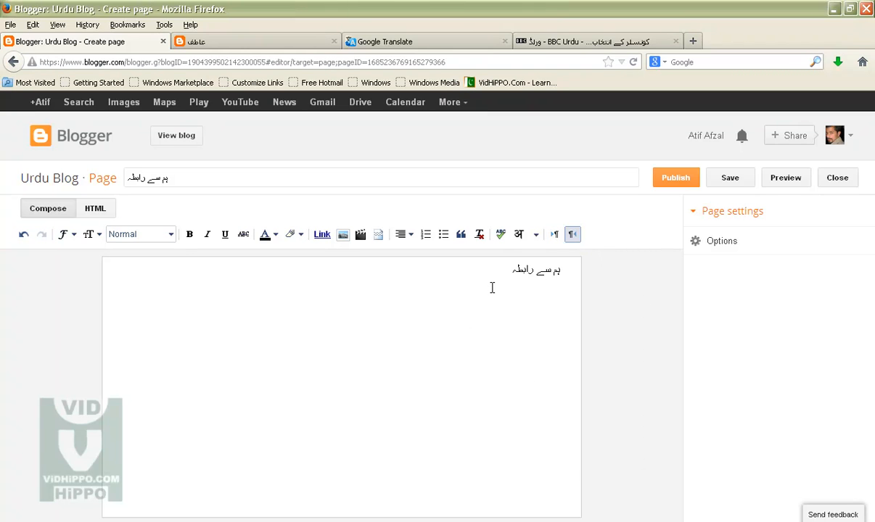
Step: Add three more lines of ہم سے رابطہ to the page body and publish the page
{"action": "key", "text": "Return"}
{"action": "key", "text": "ctrl+v"}
{"action": "key", "text": "ctrl+v"}
{"action": "key", "text": "Return"}
{"action": "key", "text": "ctrl+v"}
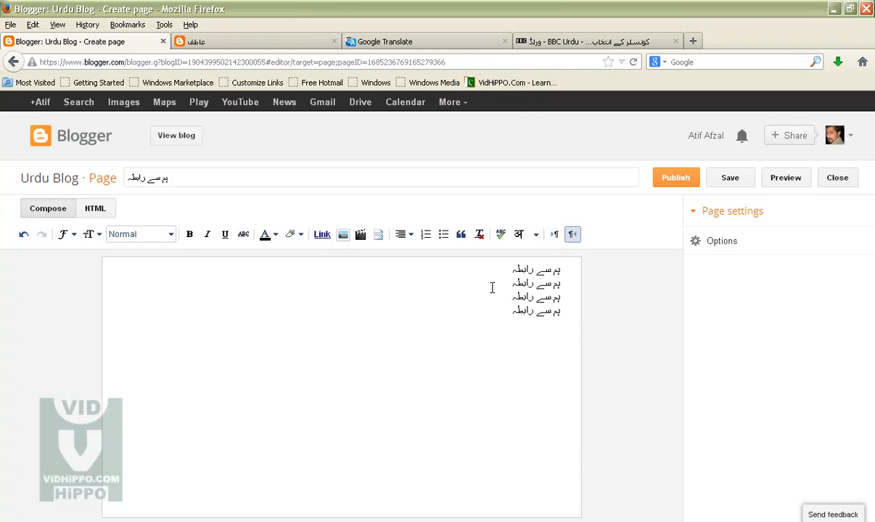
{"action": "left_click", "coordinate": [674, 182]}
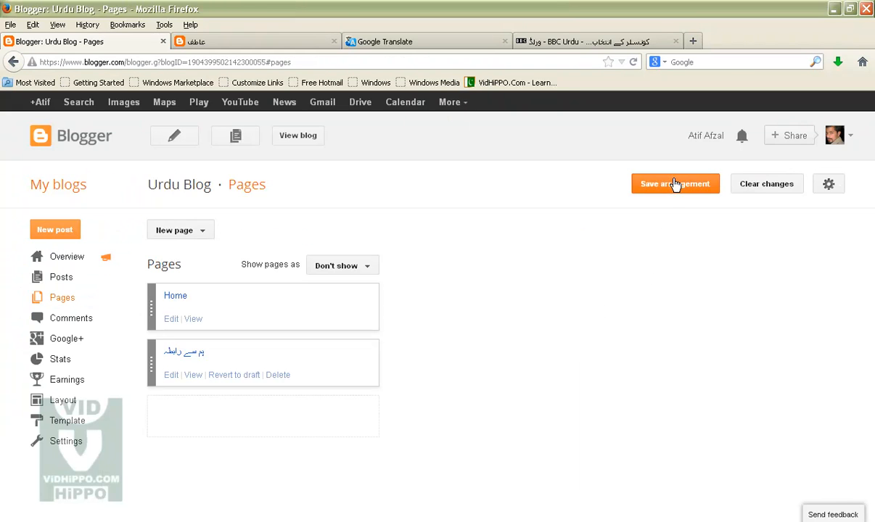
Step: Set the blog's pages to show as side links and save the page arrangement
{"action": "left_click", "coordinate": [673, 186]}
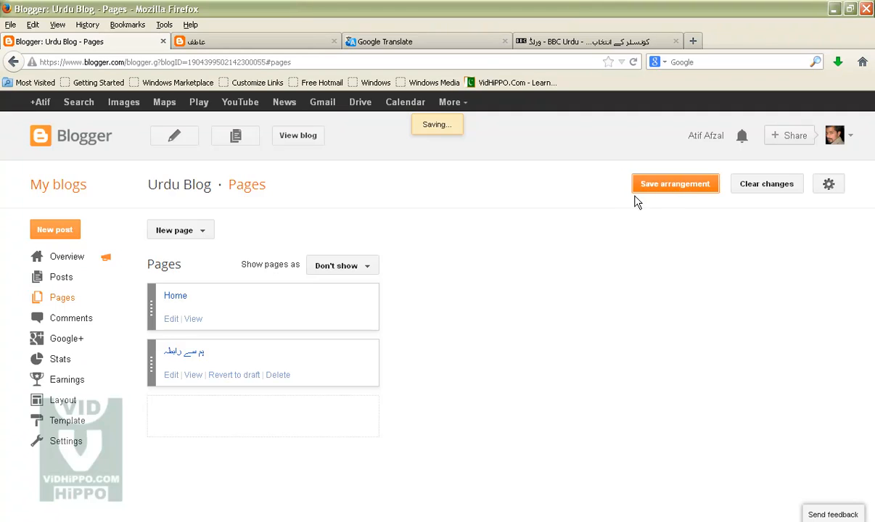
{"action": "left_click", "coordinate": [335, 268]}
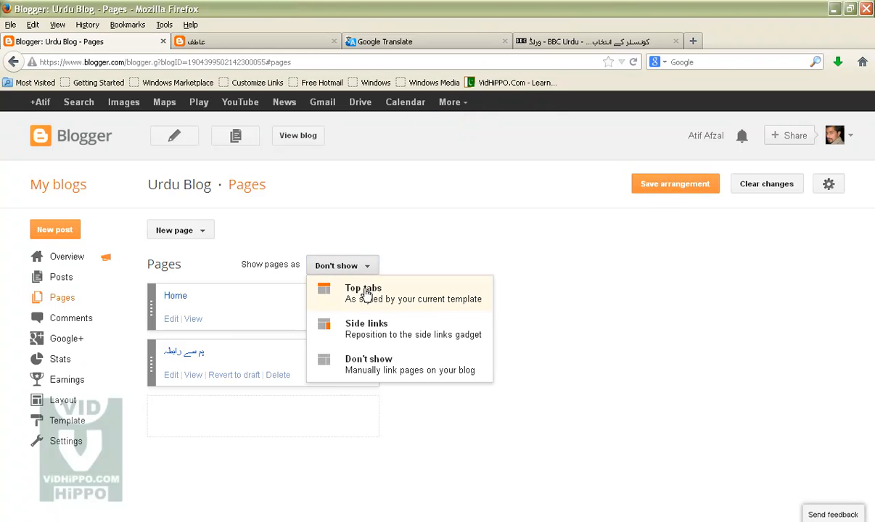
{"action": "left_click", "coordinate": [377, 293]}
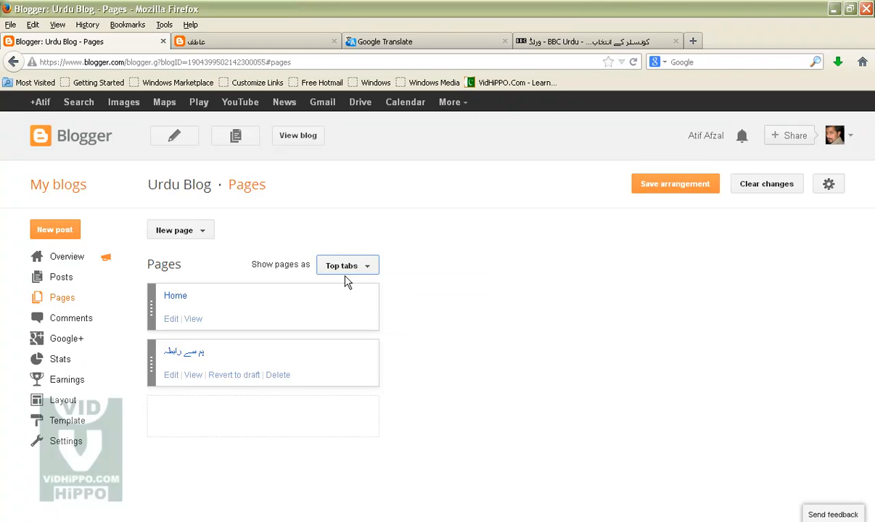
{"action": "left_click", "coordinate": [654, 189]}
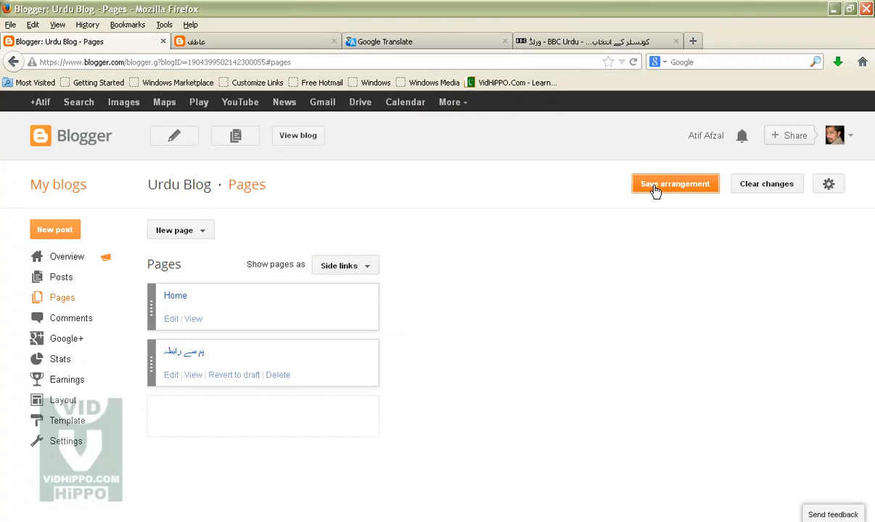
Step: Reload the blog's home page and examine how the page links appear in the sidebar
{"action": "left_click", "coordinate": [265, 42]}
{"action": "key", "text": "Return"}
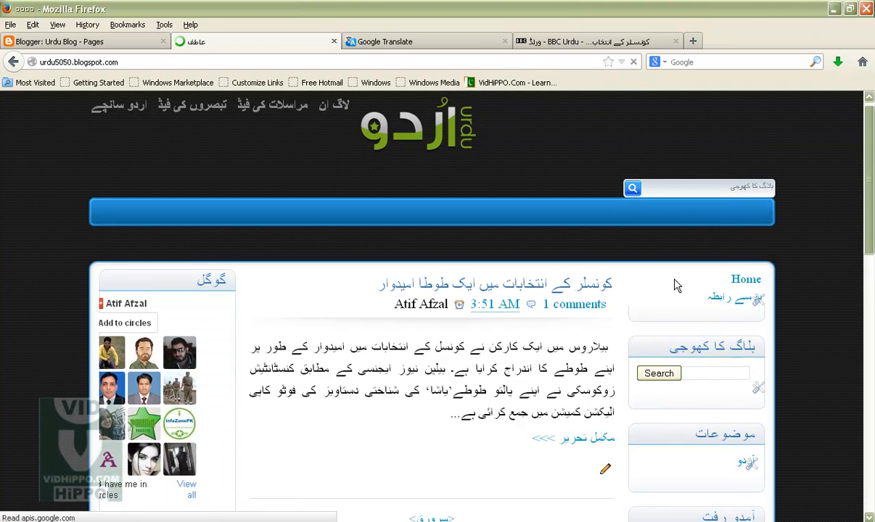
{"action": "scroll", "coordinate": [675, 285], "scroll_direction": "down", "scroll_amount": 3}
{"action": "scroll", "coordinate": [624, 285], "scroll_direction": "down", "scroll_amount": 3}
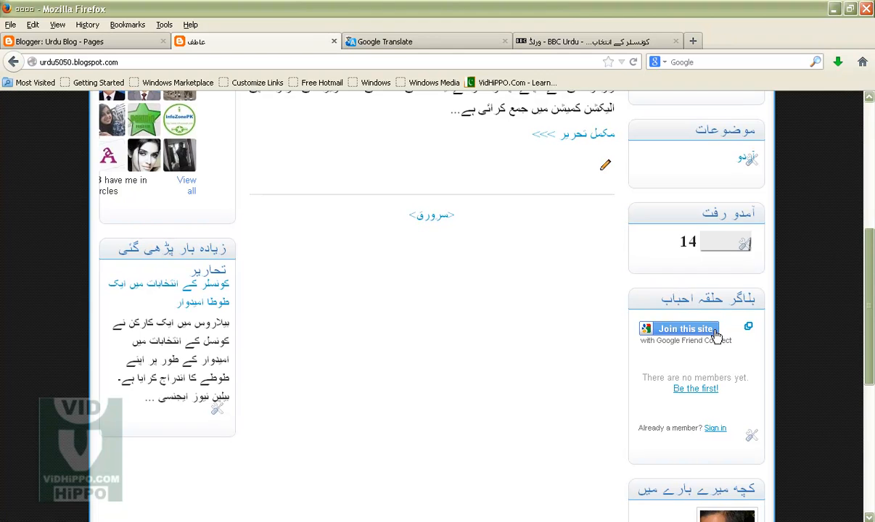
{"action": "scroll", "coordinate": [669, 296], "scroll_direction": "up", "scroll_amount": 5}
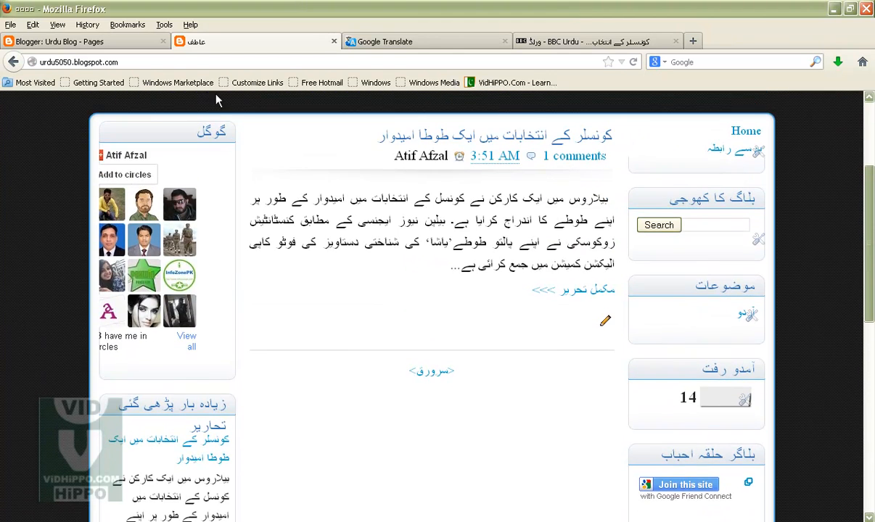
Step: Return to the blog's Pages section, choose Side links again as the page display, and save the arrangement
{"action": "left_click", "coordinate": [66, 41]}
{"action": "left_click", "coordinate": [362, 266]}
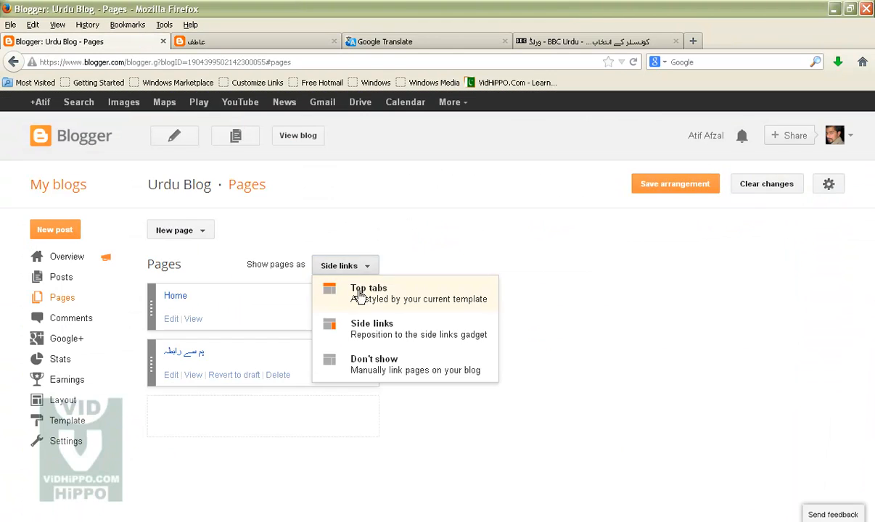
{"action": "left_click", "coordinate": [383, 337]}
{"action": "left_click", "coordinate": [645, 191]}
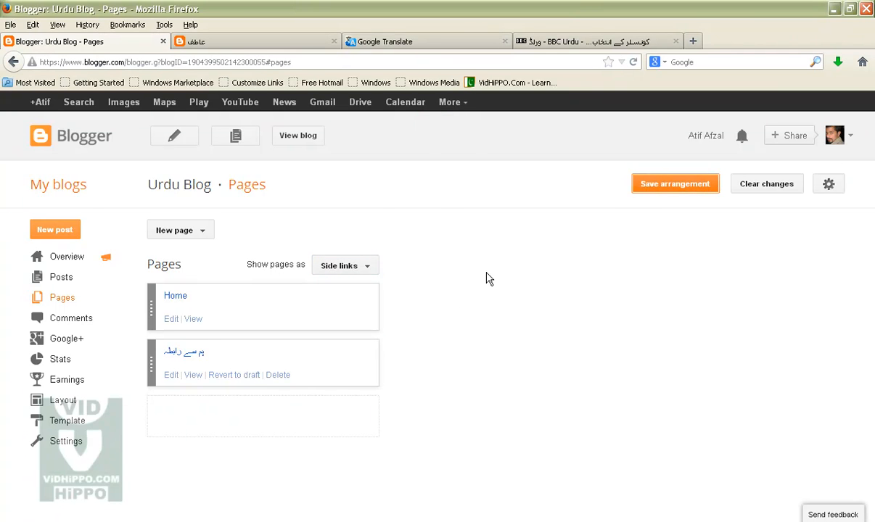
Step: Reload urdu5050.blogspot.com and check the Home and ہم سے رابطہ links on the home page
{"action": "left_click", "coordinate": [226, 45]}
{"action": "left_click", "coordinate": [226, 62]}
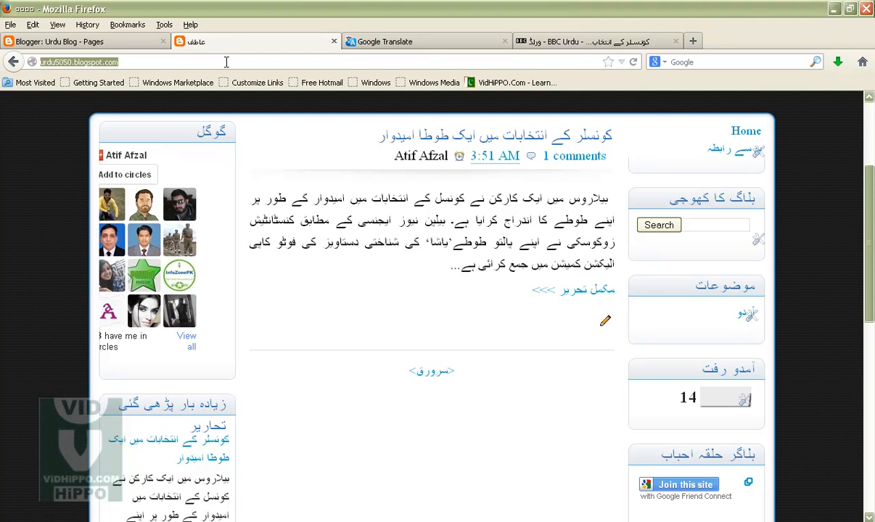
{"action": "key", "text": "Return"}
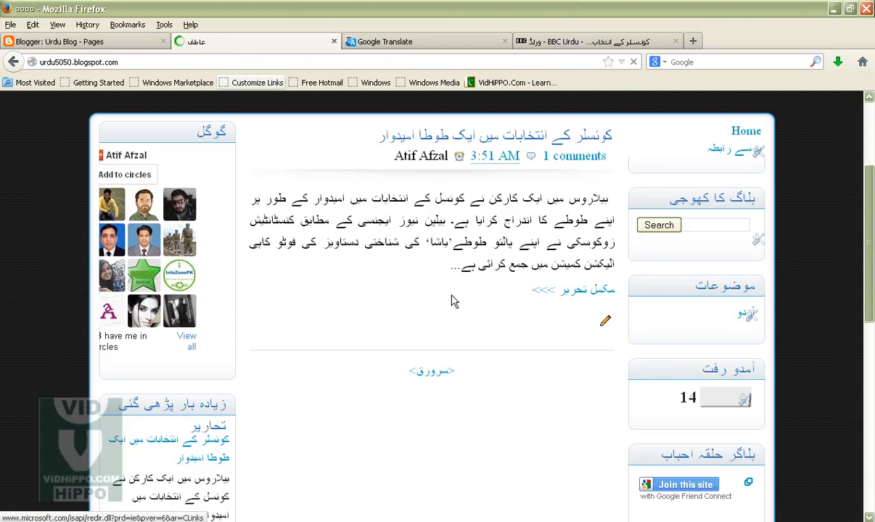
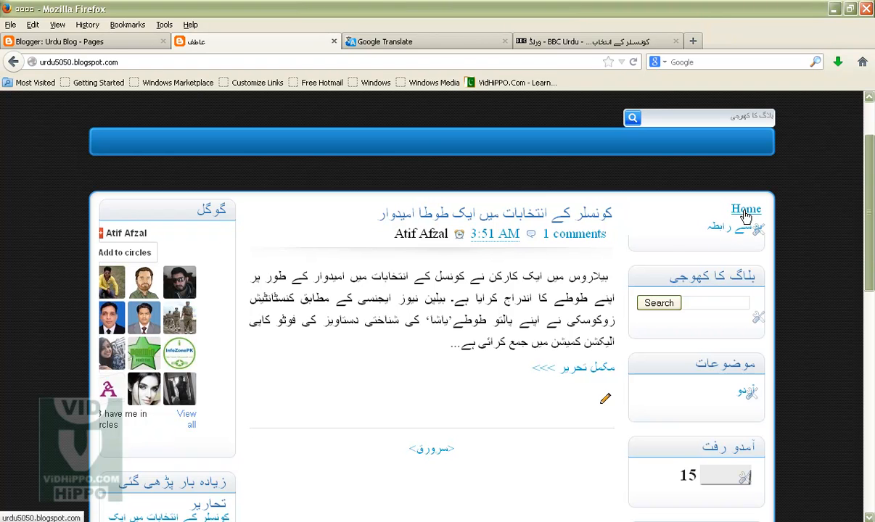
Step: Retitle the blog's Home page as ہوم, copying the Urdu word from Google Translate, and save the page arrangement
{"action": "left_click", "coordinate": [156, 43]}
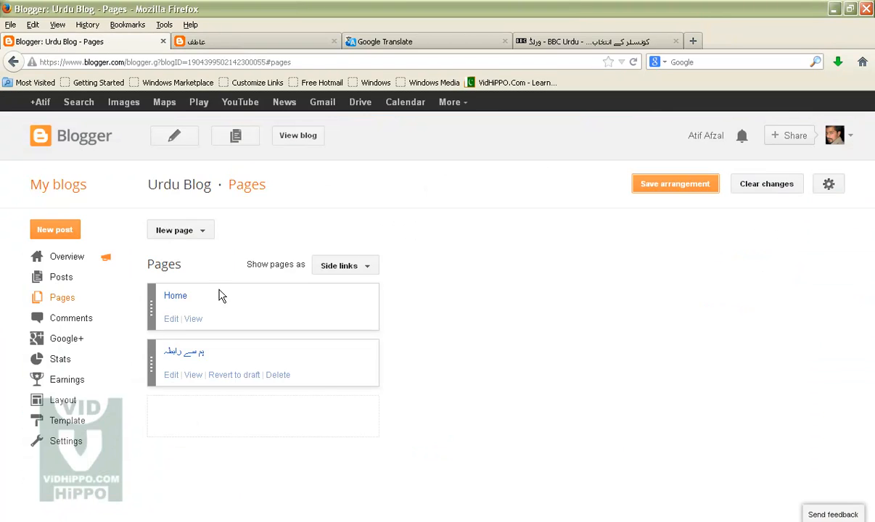
{"action": "left_click", "coordinate": [171, 320]}
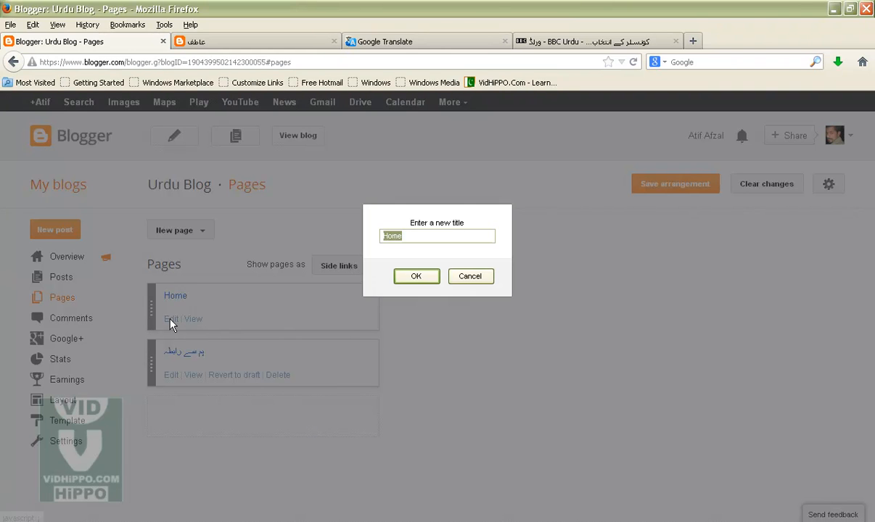
{"action": "left_click", "coordinate": [456, 43]}
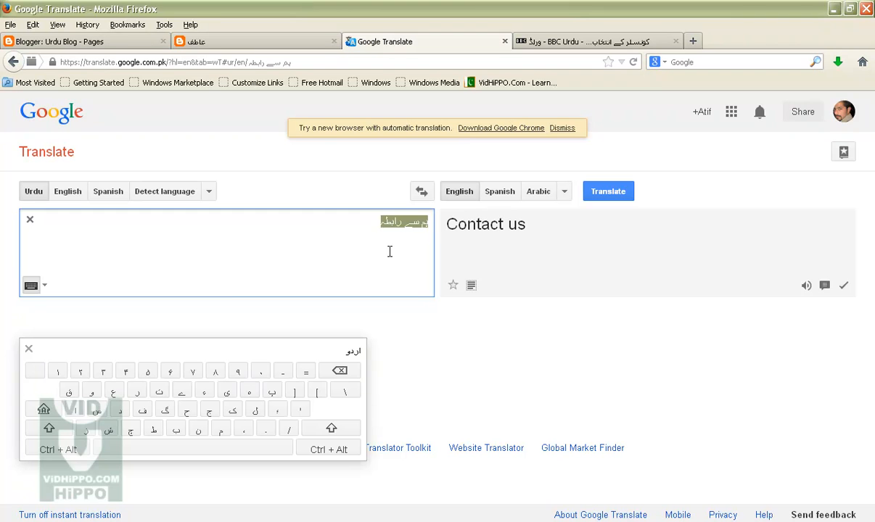
{"action": "type", "text": "ہوم"}
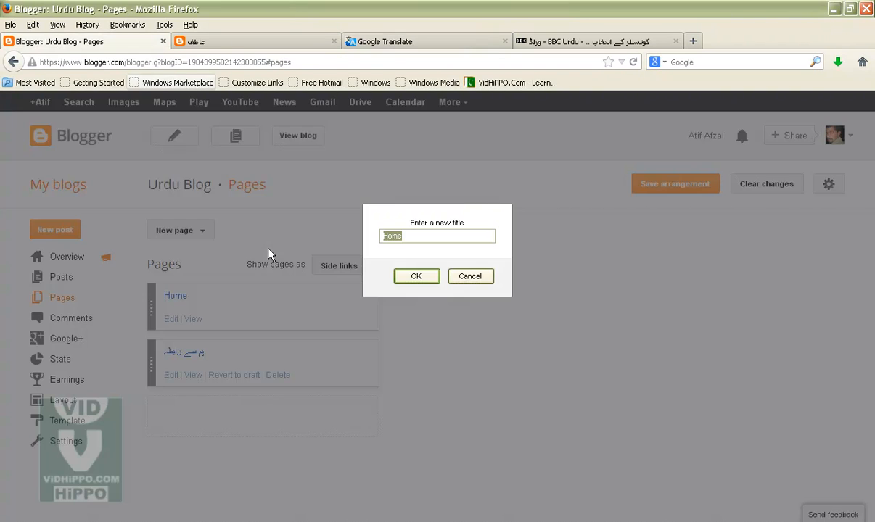
{"action": "left_click", "coordinate": [106, 45]}
{"action": "right_click", "coordinate": [399, 242]}
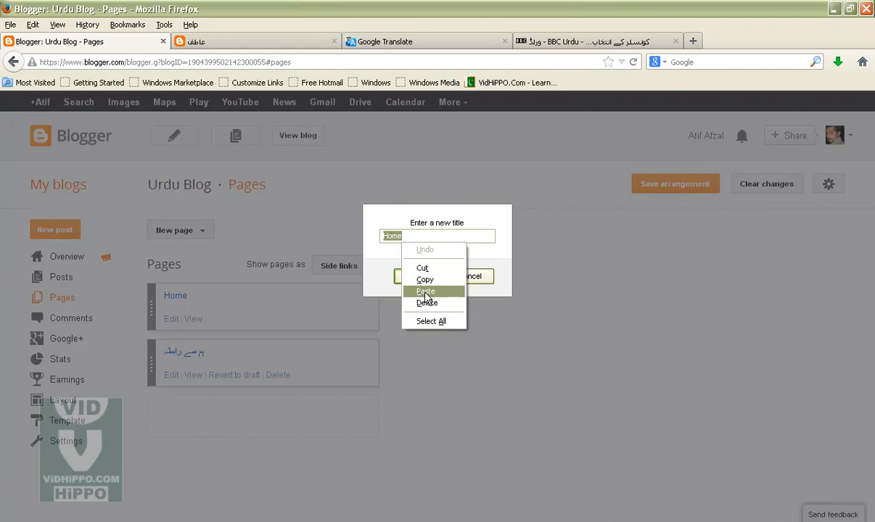
{"action": "left_click", "coordinate": [407, 288]}
{"action": "left_click", "coordinate": [412, 277]}
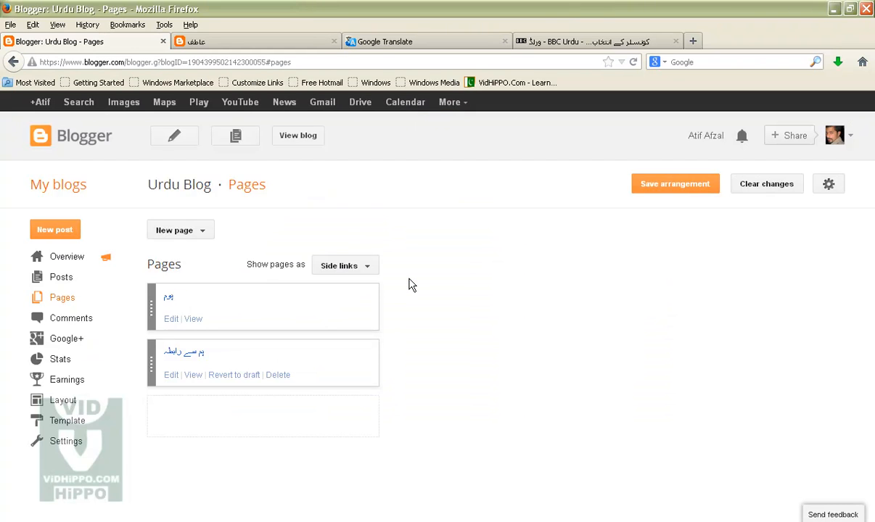
{"action": "left_click", "coordinate": [658, 193]}
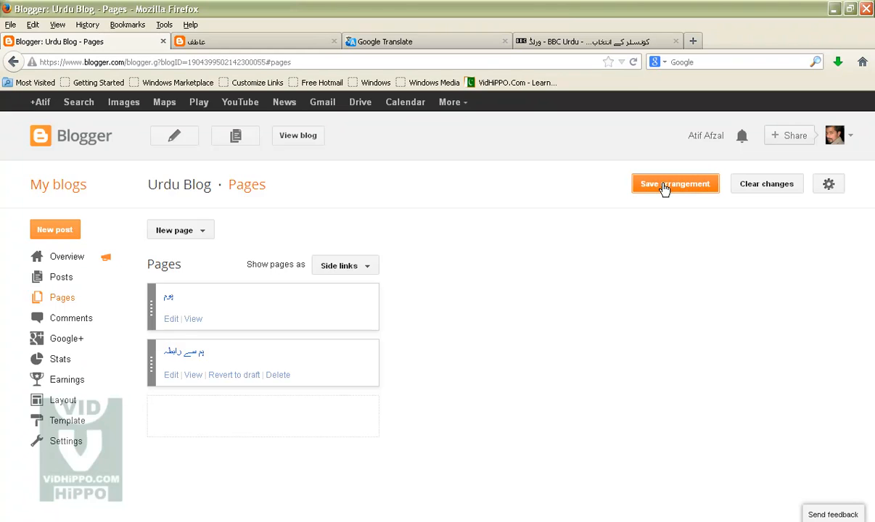
Step: Reload urdu5050.blogspot.com and check the retitled ہوم link in the sidebar
{"action": "left_click", "coordinate": [214, 44]}
{"action": "left_click", "coordinate": [222, 60]}
{"action": "key", "text": "Return"}
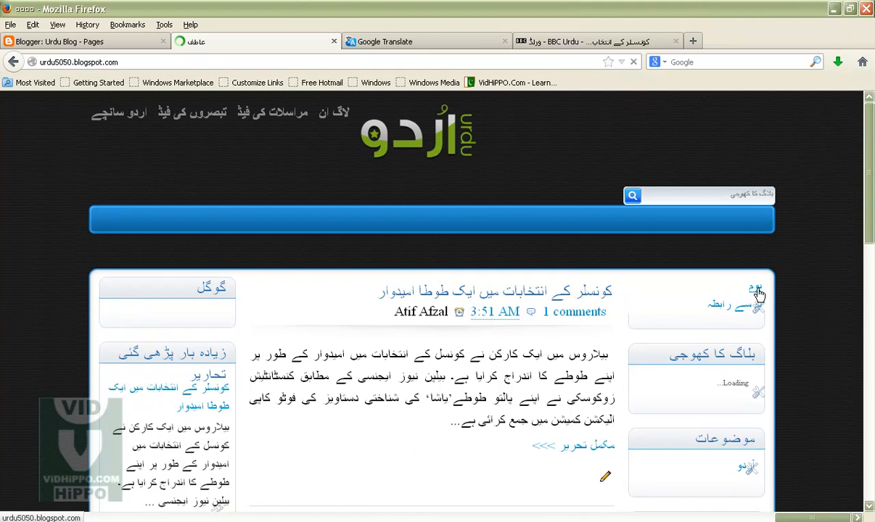
Step: Open the ہم سے رابطہ page from the blog's sidebar and examine its content down to the comment form
{"action": "left_click", "coordinate": [740, 312]}
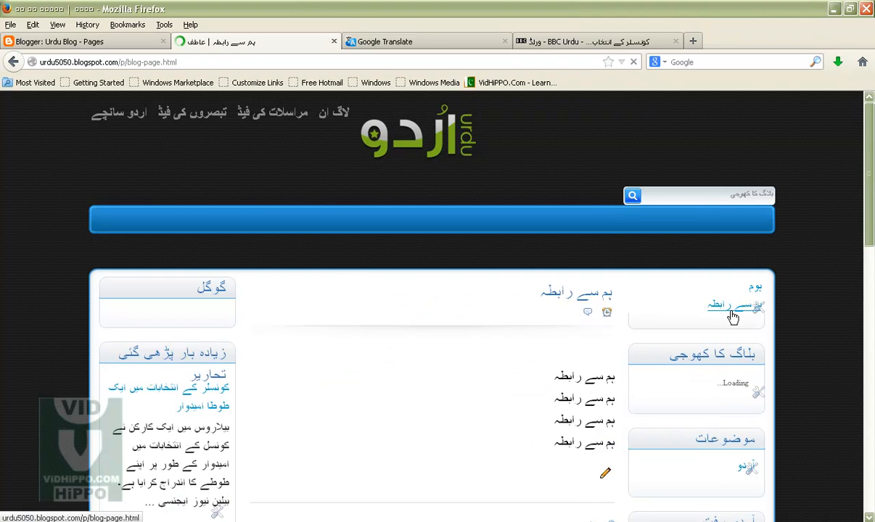
{"action": "scroll", "coordinate": [559, 307], "scroll_direction": "down", "scroll_amount": 1}
{"action": "scroll", "coordinate": [559, 307], "scroll_direction": "down", "scroll_amount": 1}
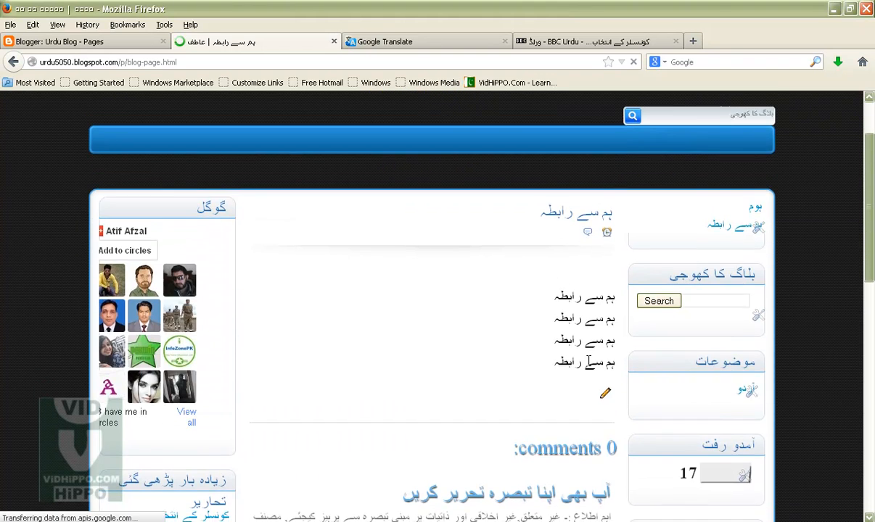
{"action": "scroll", "coordinate": [589, 370], "scroll_direction": "down", "scroll_amount": 7}
{"action": "scroll", "coordinate": [535, 431], "scroll_direction": "down", "scroll_amount": 1}
{"action": "scroll", "coordinate": [535, 430], "scroll_direction": "down", "scroll_amount": 1}
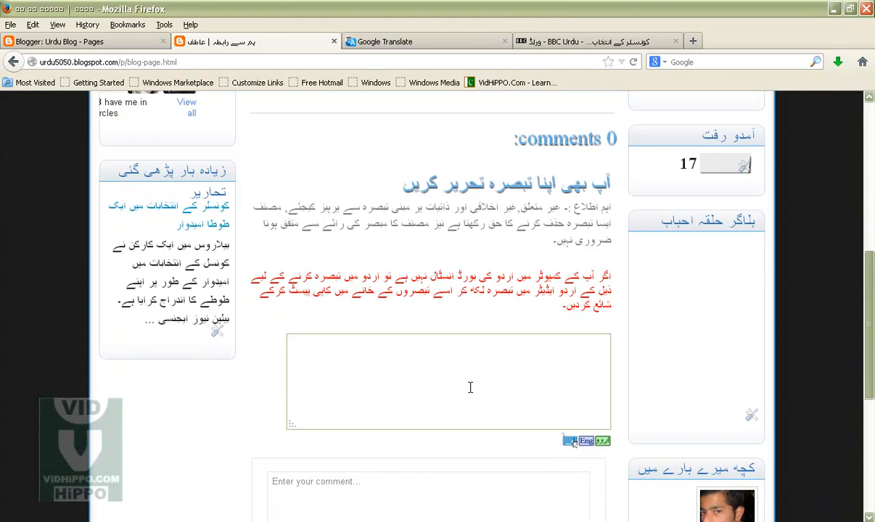
{"action": "scroll", "coordinate": [492, 386], "scroll_direction": "down", "scroll_amount": 2}
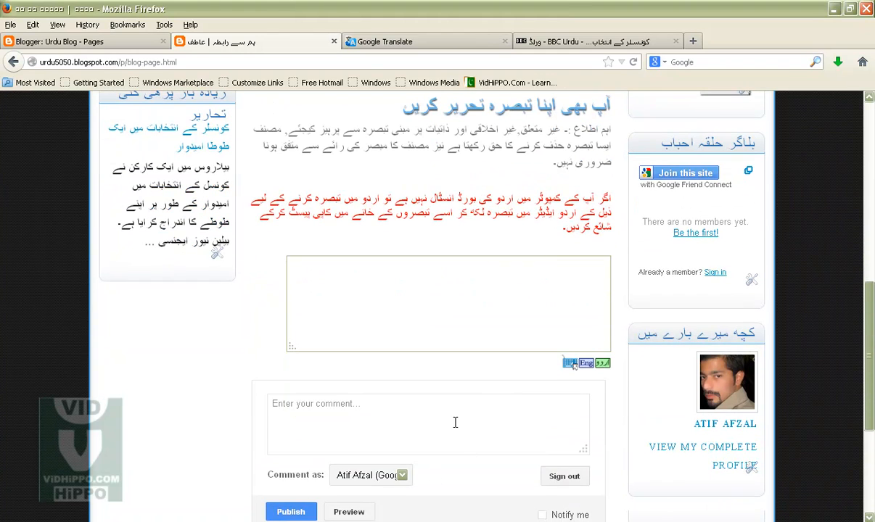
{"action": "scroll", "coordinate": [440, 311], "scroll_direction": "up", "scroll_amount": 12}
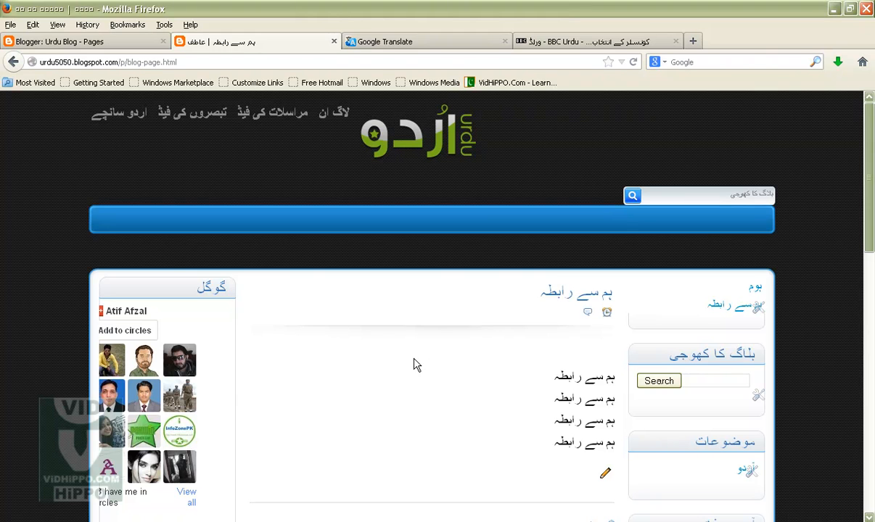
Step: Switch to the desktop, open the Blogspot Urdu Templates folder, and view the vintagen preview image in VintagePaper-Urdu
{"action": "left_click", "coordinate": [283, 521]}
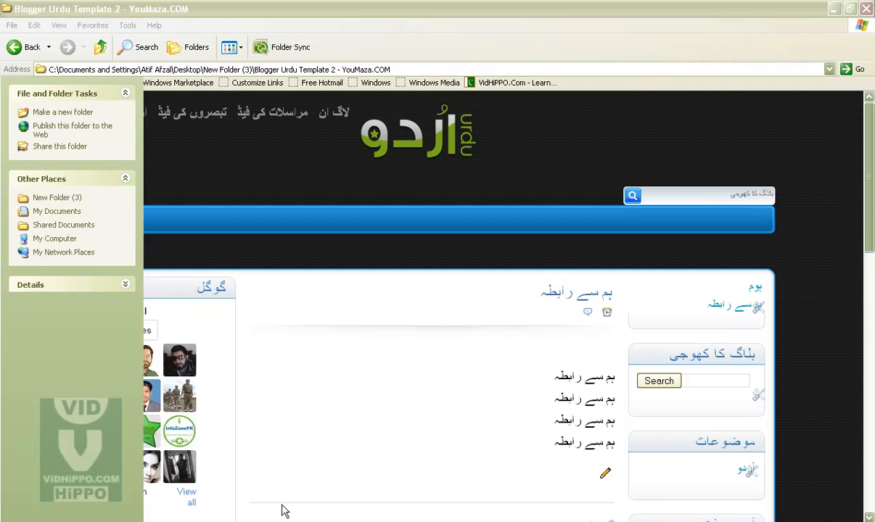
{"action": "key", "text": "super+d"}
{"action": "double_click", "coordinate": [136, 442]}
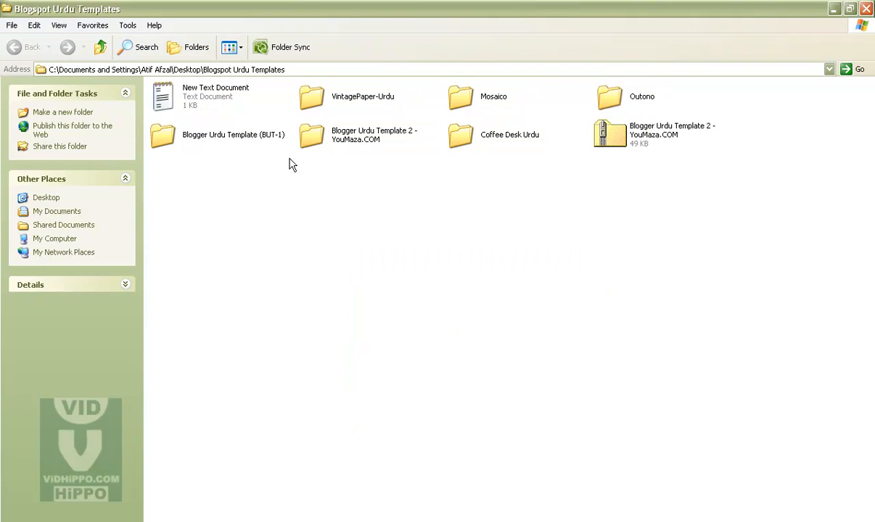
{"action": "left_click", "coordinate": [357, 102]}
{"action": "double_click", "coordinate": [357, 102]}
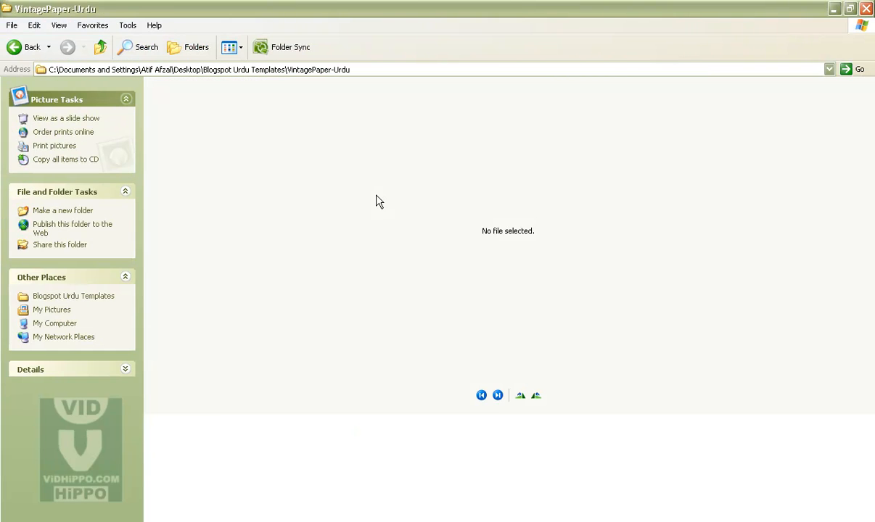
{"action": "left_click", "coordinate": [192, 453]}
{"action": "double_click", "coordinate": [192, 453]}
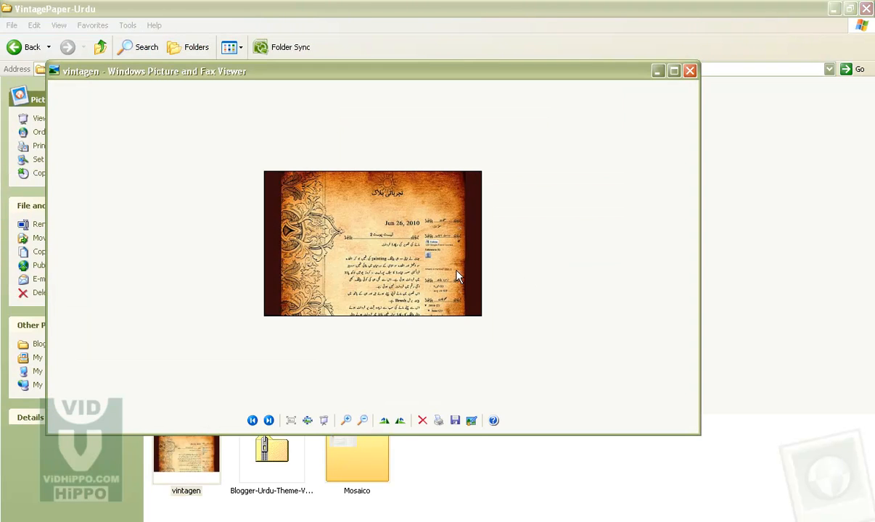
{"action": "left_click", "coordinate": [690, 71]}
{"action": "key", "text": "BackSpace"}
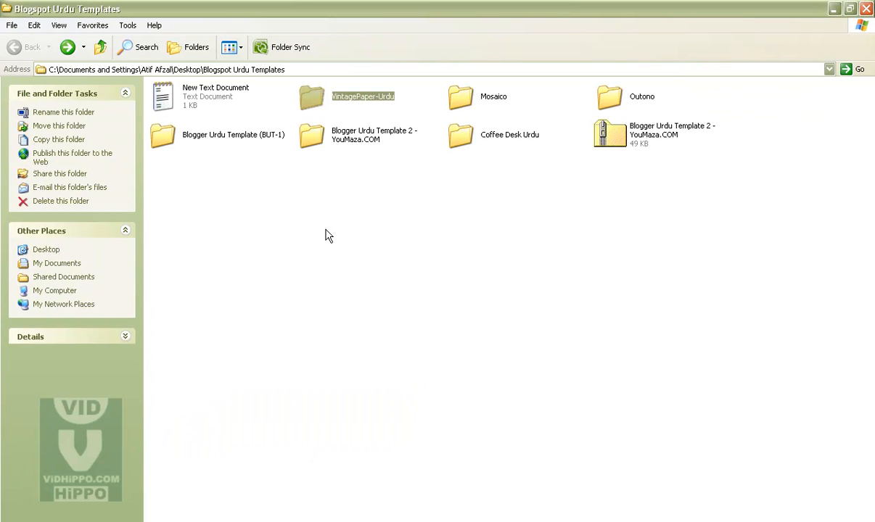
Step: View the Mosaico template's preview image and return to the Blogspot Urdu Templates folder
{"action": "double_click", "coordinate": [494, 108]}
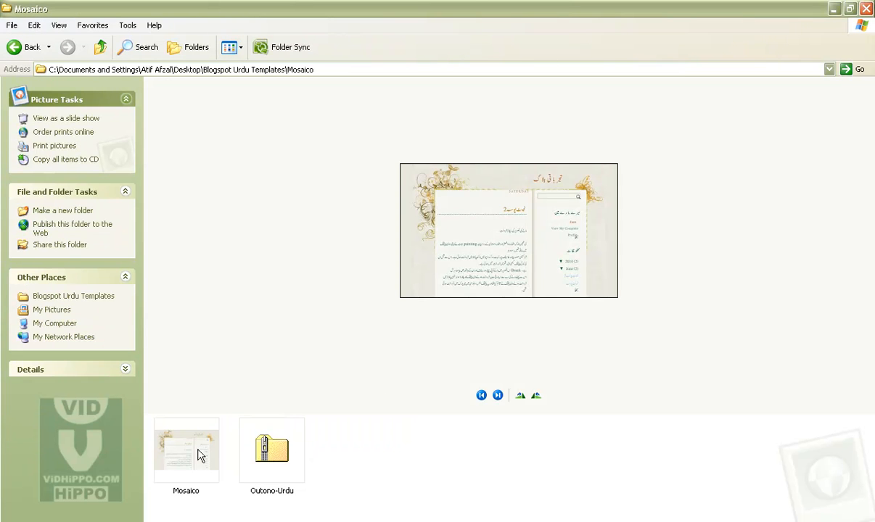
{"action": "double_click", "coordinate": [189, 459]}
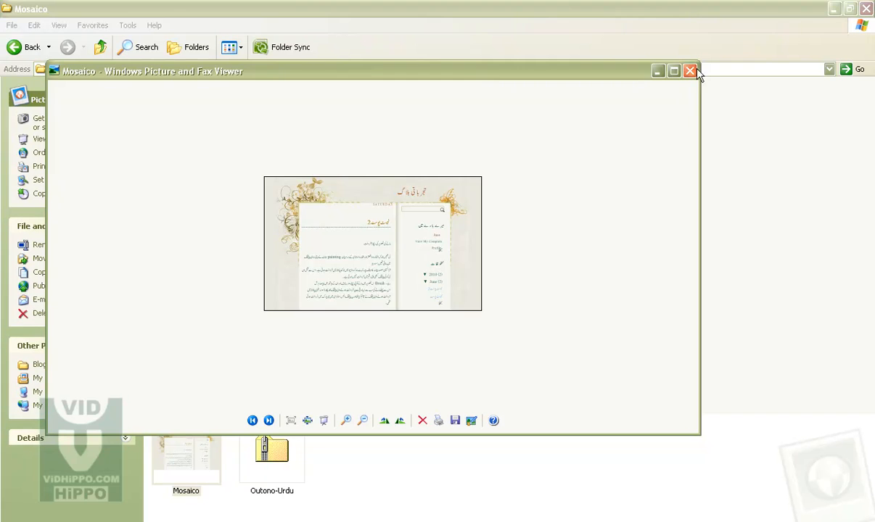
{"action": "left_click", "coordinate": [690, 71]}
{"action": "left_click", "coordinate": [28, 47]}
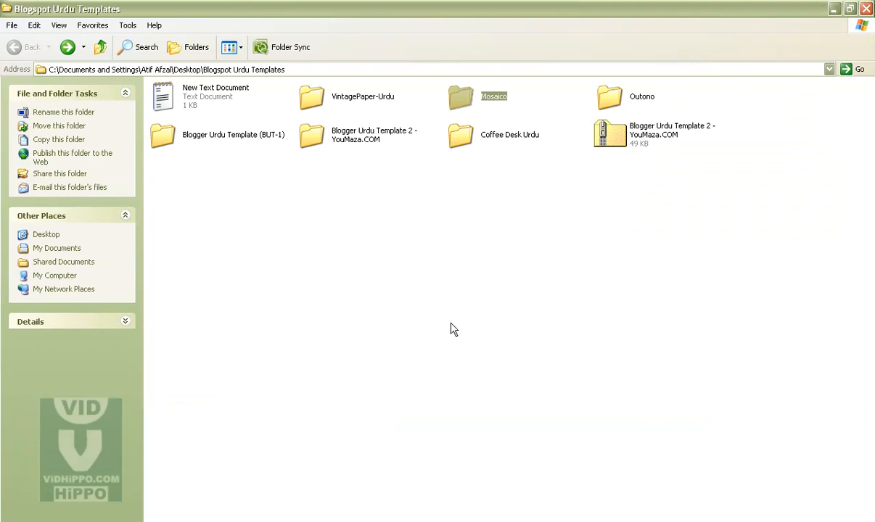
Step: View the Capture1 preview image of the Outono template enlarged, and close the templates folder
{"action": "double_click", "coordinate": [608, 100]}
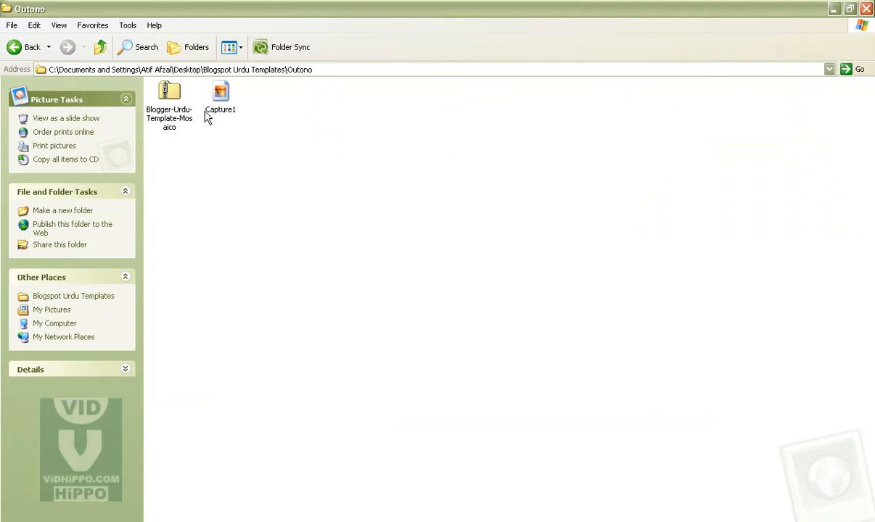
{"action": "double_click", "coordinate": [222, 106]}
{"action": "double_click", "coordinate": [569, 69]}
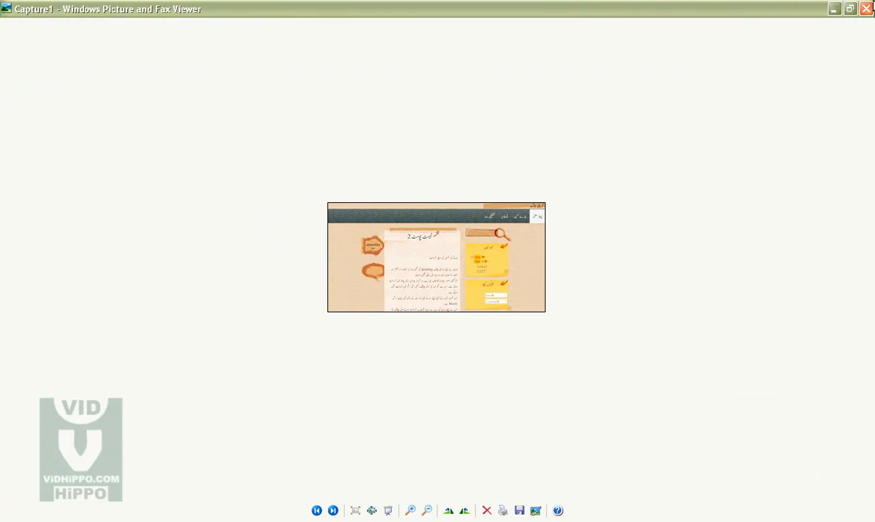
{"action": "left_click", "coordinate": [866, 8]}
{"action": "left_click", "coordinate": [22, 47]}
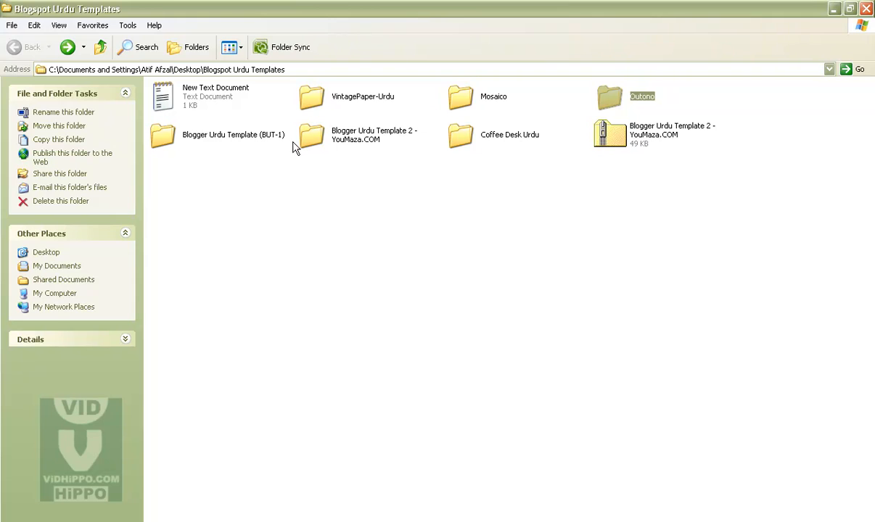
{"action": "left_click", "coordinate": [866, 9]}
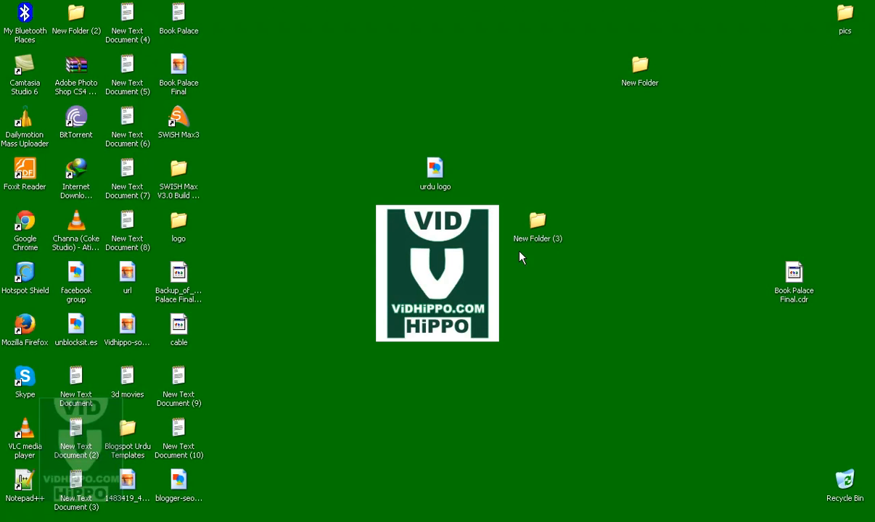
Step: Open the Vidhippo image from the desktop in the picture viewer
{"action": "double_click", "coordinate": [127, 326]}
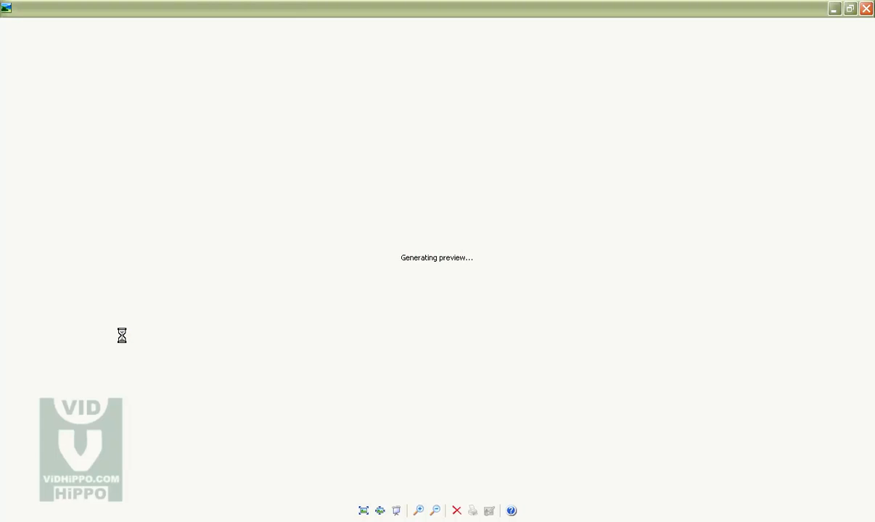